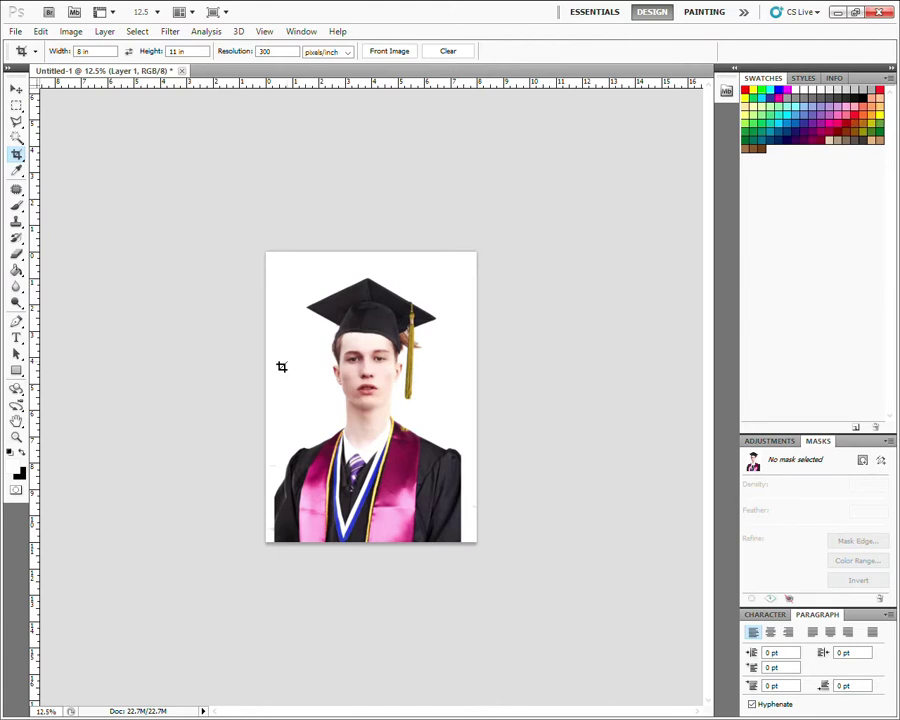
Step: Zoom to 50% on the graduate's face and pan up to show the cap
{"action": "left_click", "coordinate": [28, 439]}
{"action": "left_click", "coordinate": [372, 369]}
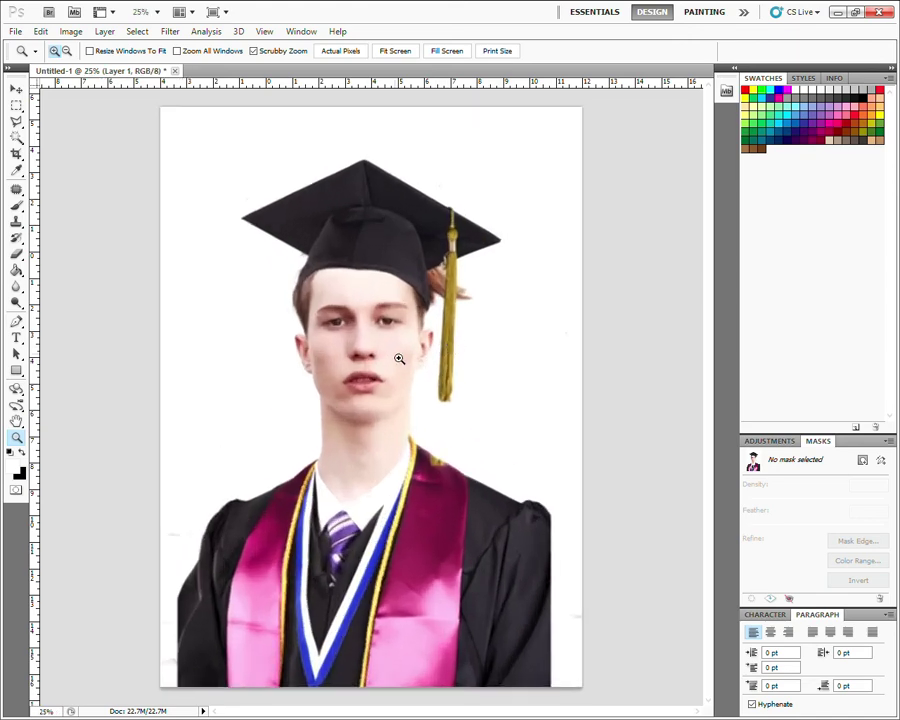
{"action": "left_click", "coordinate": [399, 358]}
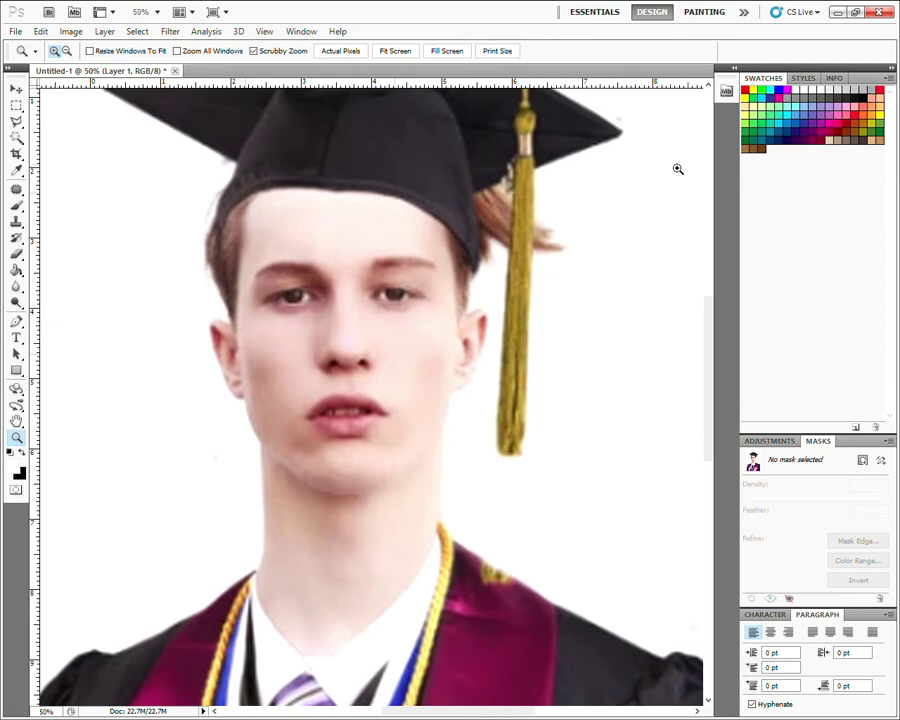
{"action": "left_click_drag", "start_coordinate": [370, 298], "coordinate": [509, 468]}
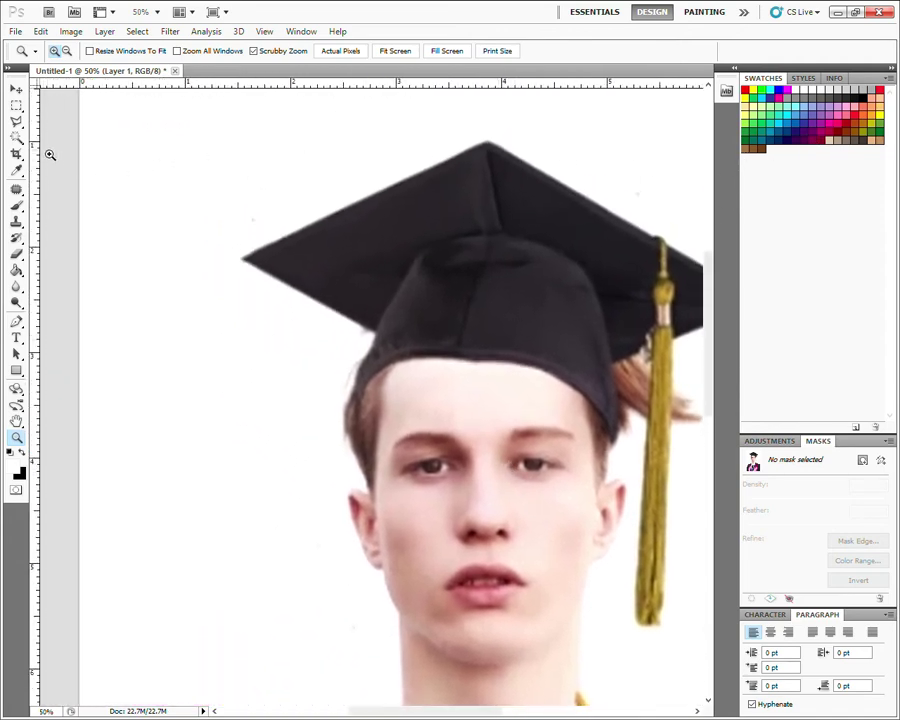
{"action": "left_click", "coordinate": [17, 138]}
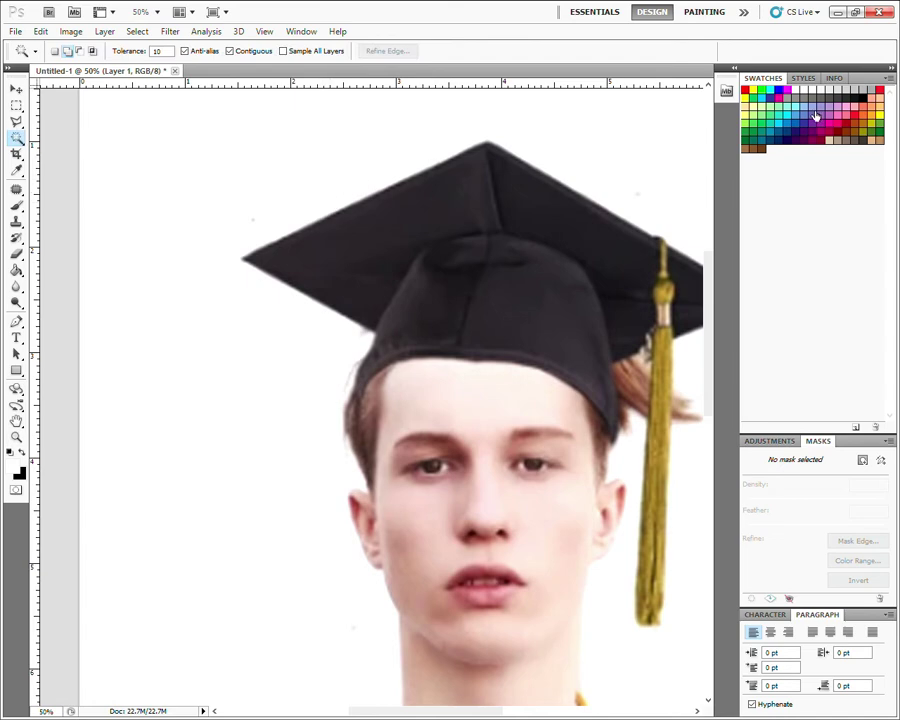
Step: Duplicate the portrait layer and delete its white backdrop with the Magic Wand
{"action": "key", "text": "ctrl+j"}
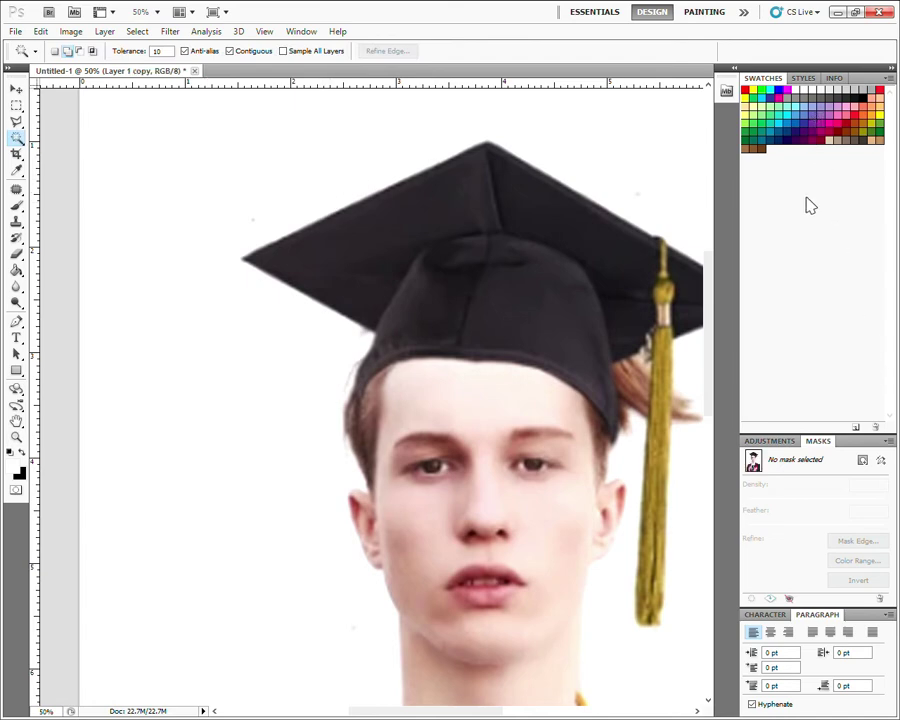
{"action": "left_click", "coordinate": [333, 161]}
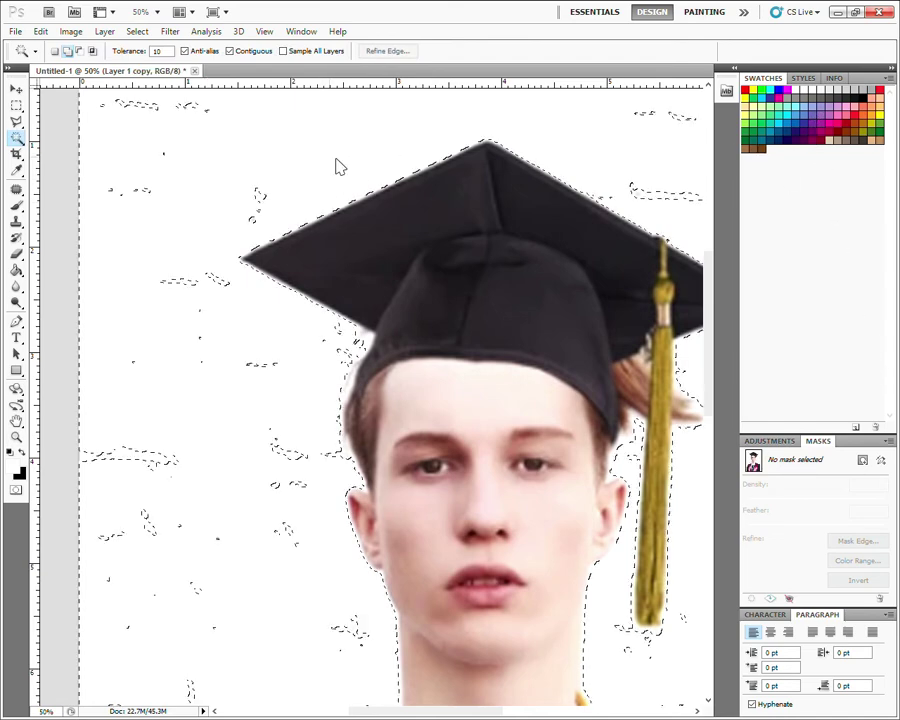
{"action": "key", "text": "ctrl+minus"}
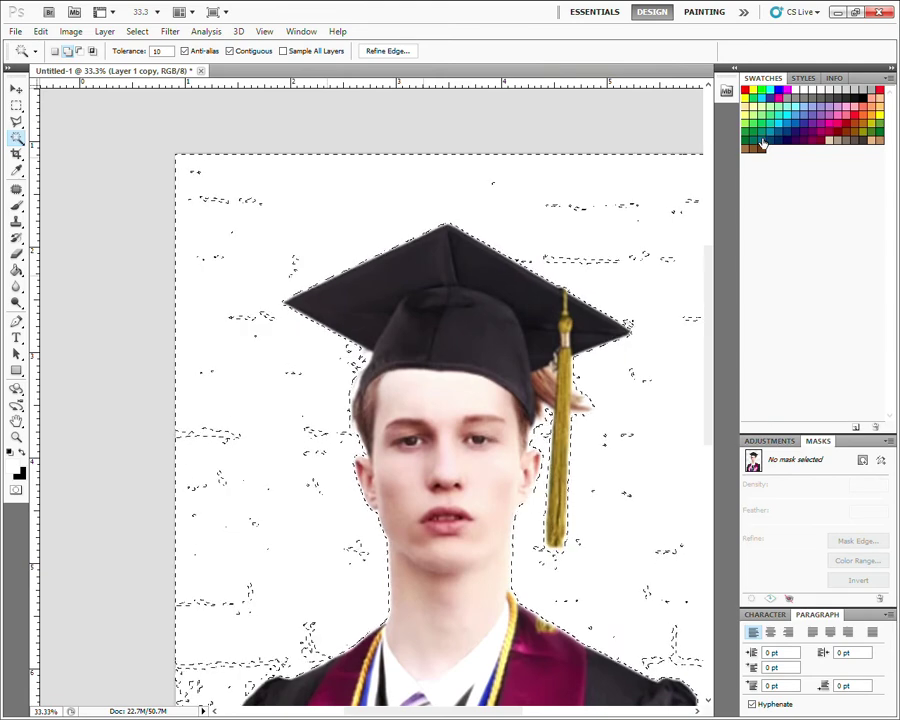
{"action": "key", "text": "ctrl+d"}
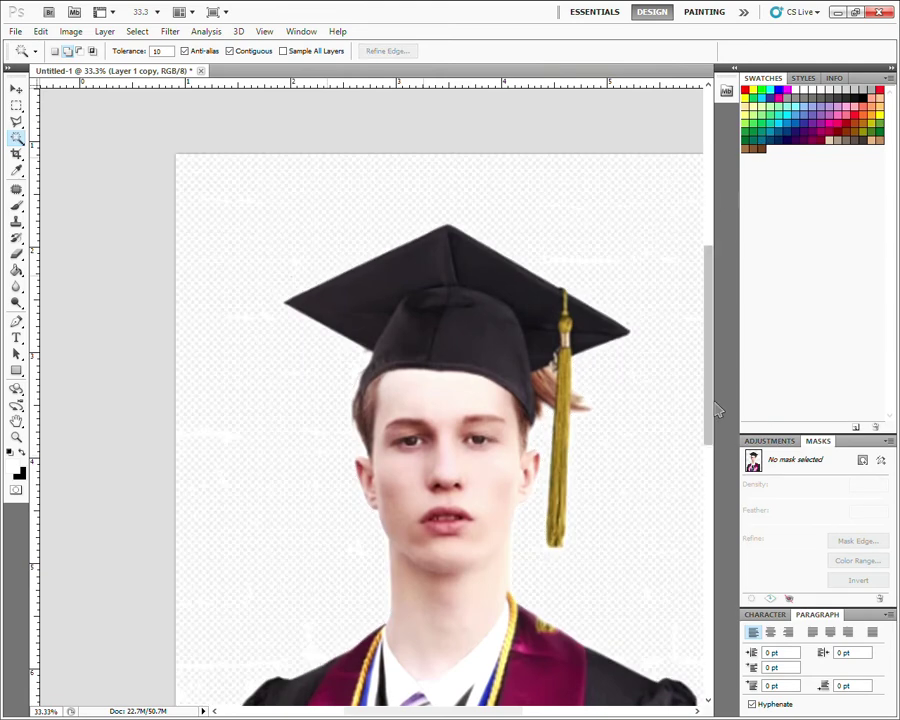
{"action": "left_click_drag", "start_coordinate": [709, 408], "coordinate": [722, 342]}
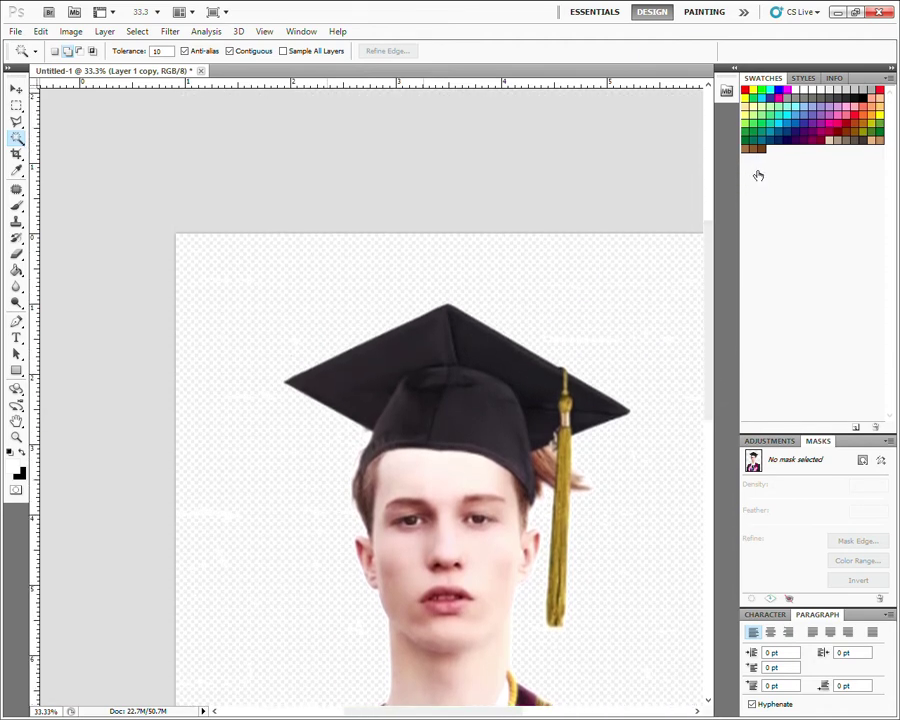
{"action": "key", "text": "ctrl+z"}
Step: Make the Background layer active and zoom in closer around the cap
{"action": "key", "text": "alt+bracketleft"}
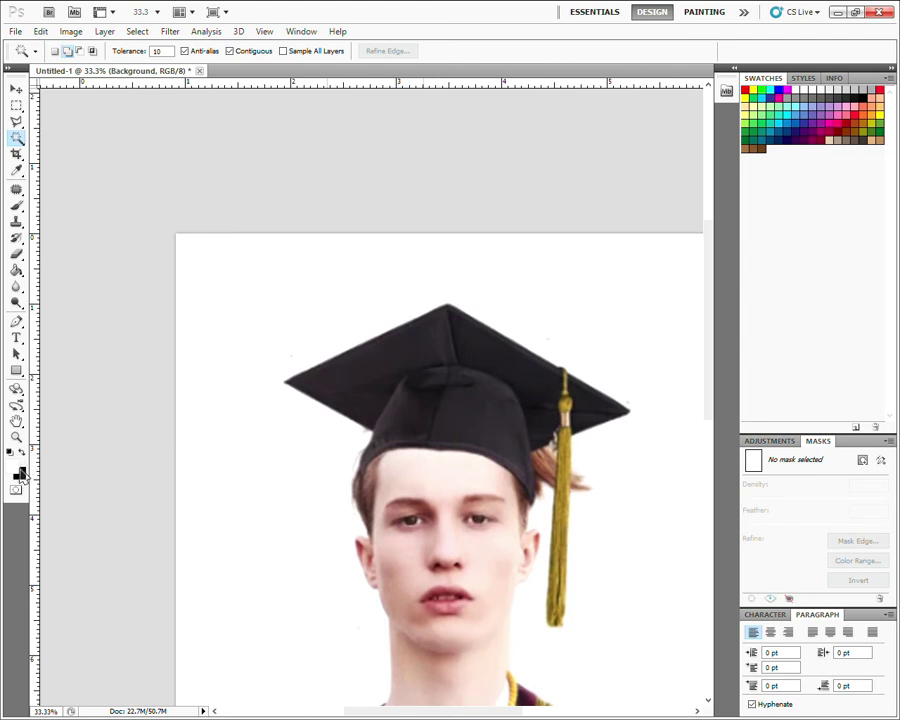
{"action": "key", "text": "i"}
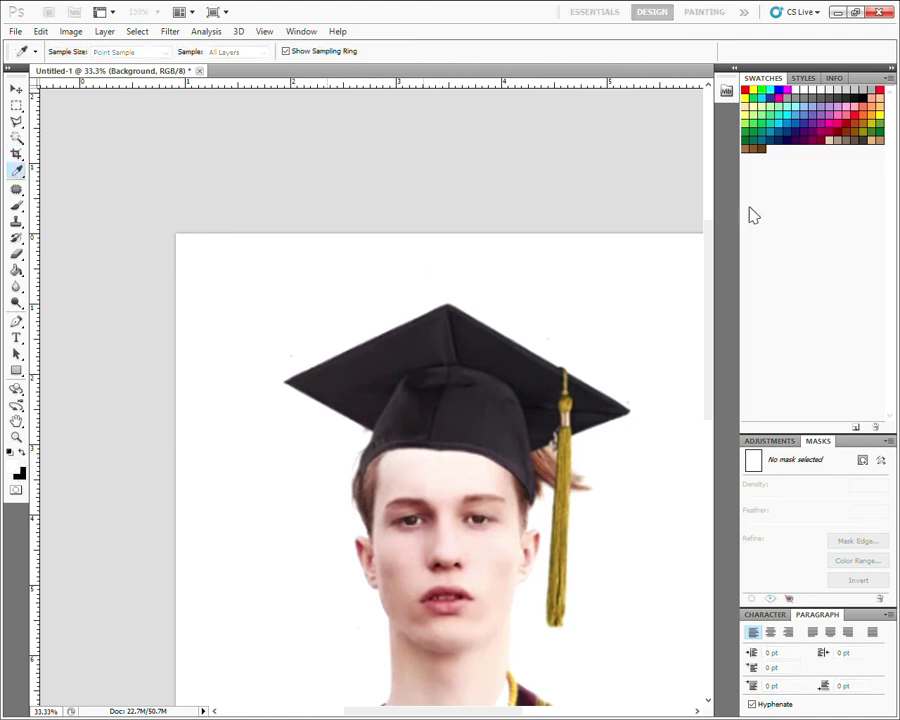
{"action": "key", "text": "w"}
{"action": "left_click", "coordinate": [17, 272]}
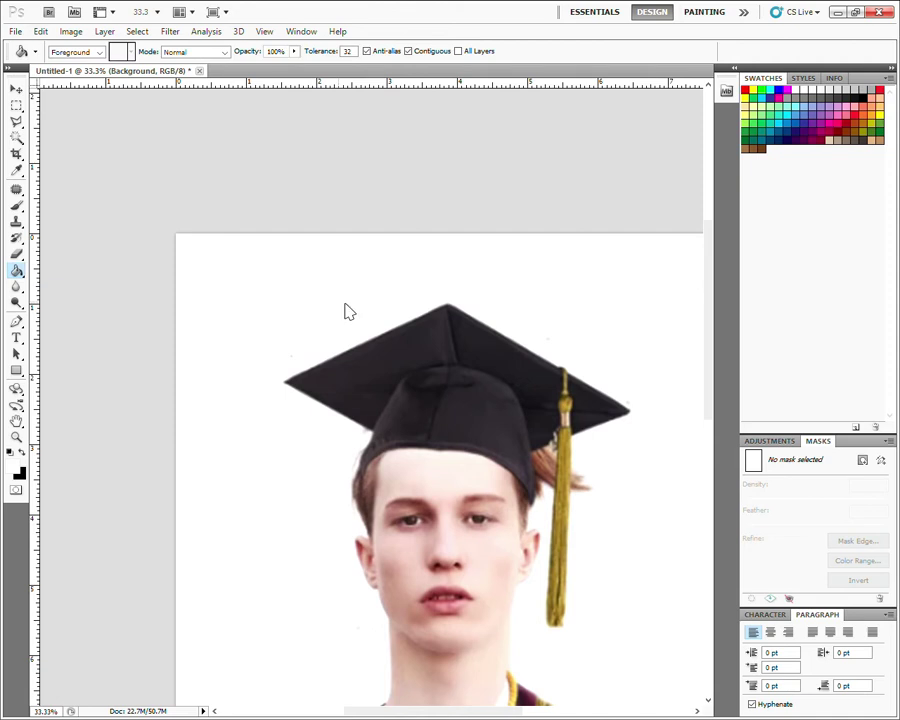
{"action": "left_click", "coordinate": [16, 437]}
{"action": "left_click_drag", "start_coordinate": [356, 435], "coordinate": [387, 433]}
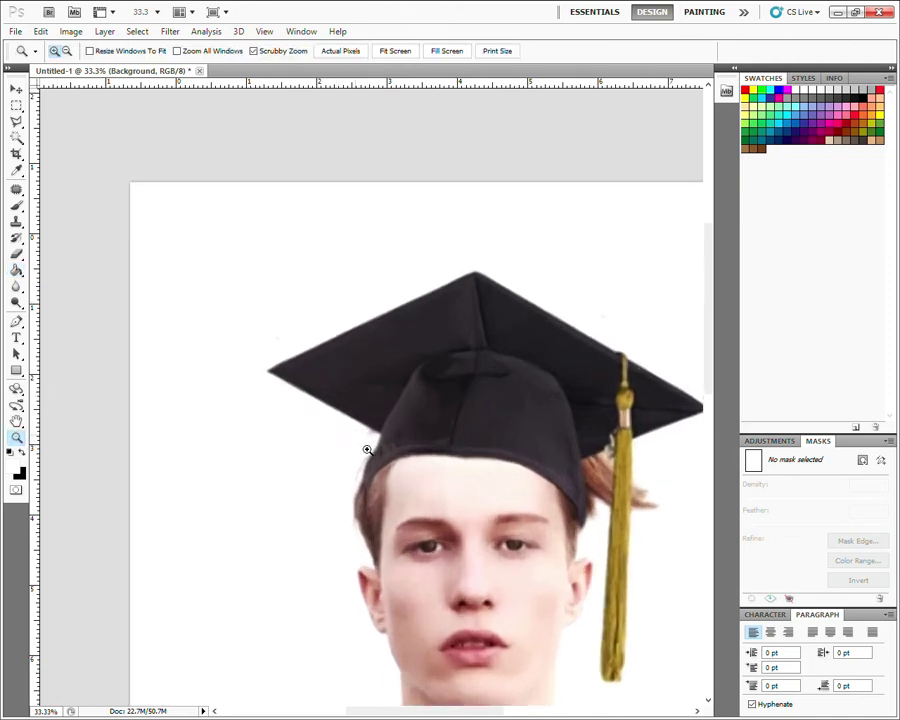
Step: Undo a stray eraser stroke on the Background and make Layer 1 copy active
{"action": "left_click", "coordinate": [17, 254]}
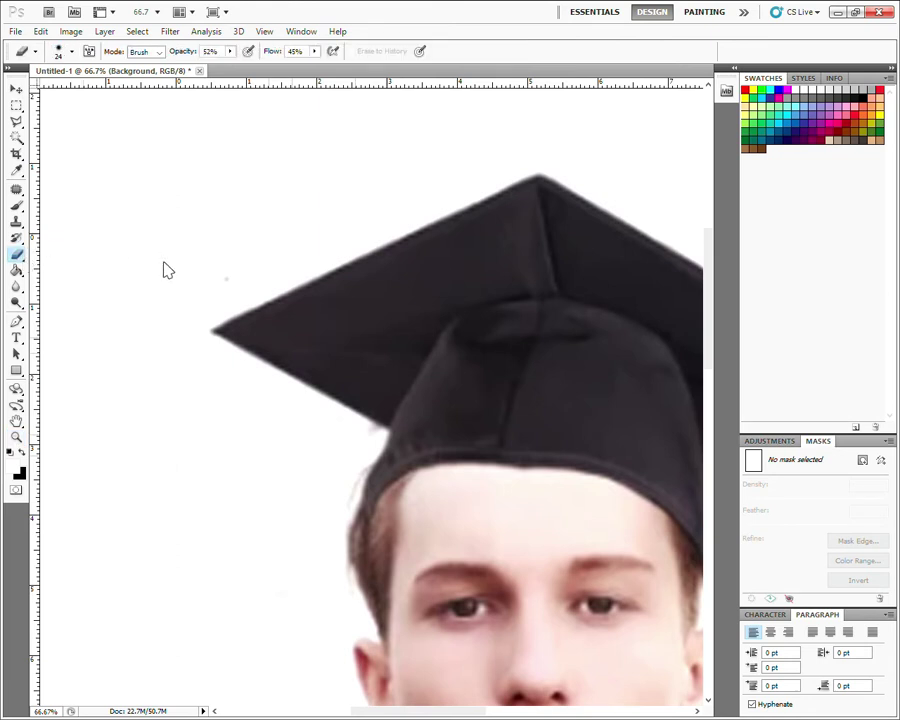
{"action": "left_click_drag", "start_coordinate": [94, 241], "coordinate": [112, 261]}
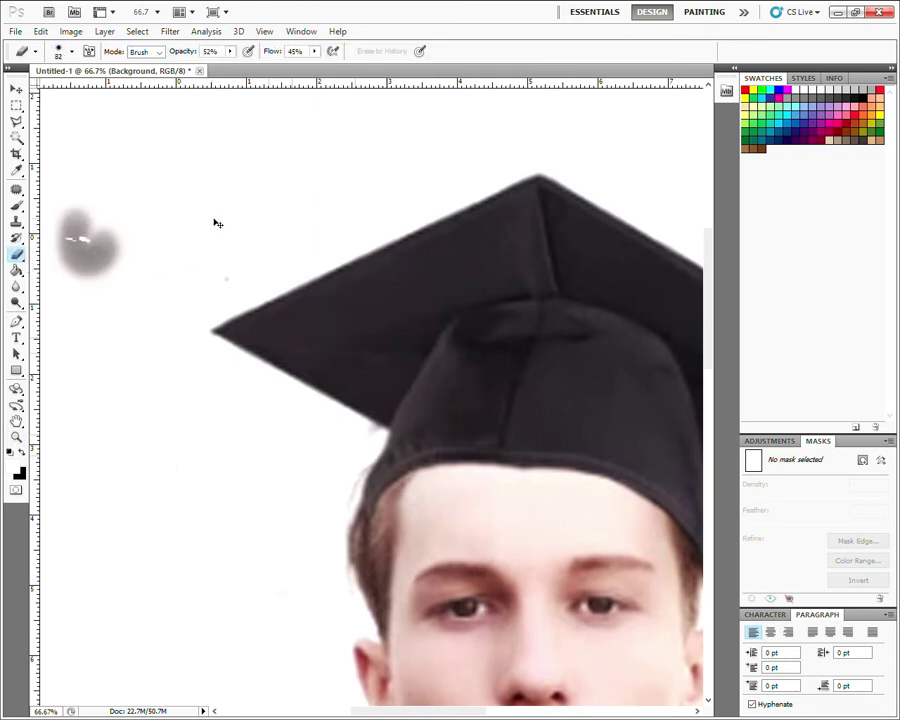
{"action": "key", "text": "ctrl+z"}
{"action": "key", "text": "ctrl+alt+z"}
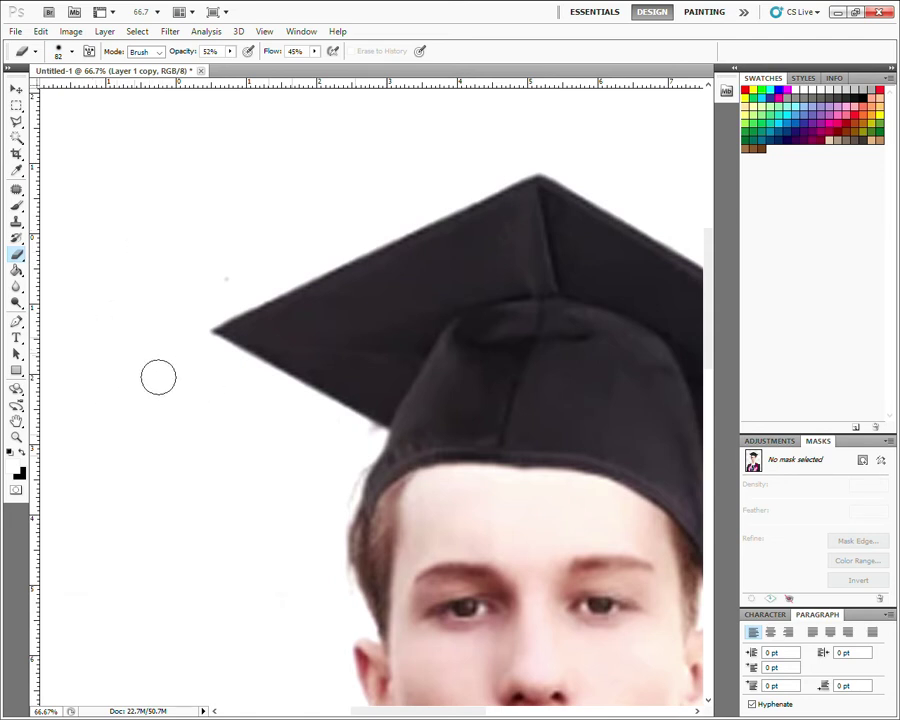
Step: Erase edge remnants left of the cap, along the face and neck, toward the tassel
{"action": "scroll", "coordinate": [187, 225], "scroll_direction": "up", "scroll_amount": 3}
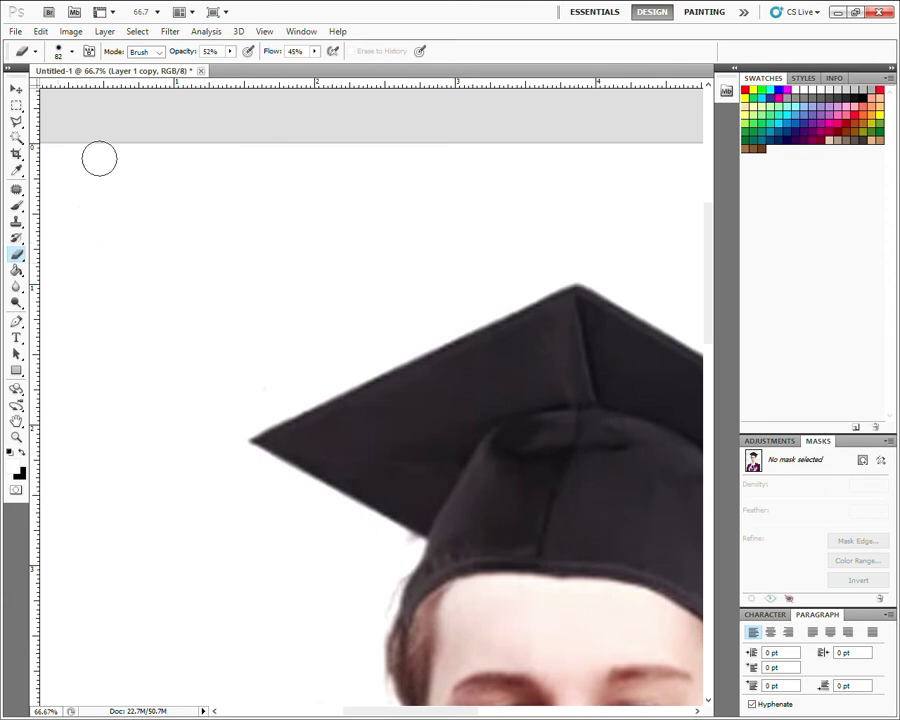
{"action": "left_click_drag", "start_coordinate": [138, 368], "coordinate": [137, 200]}
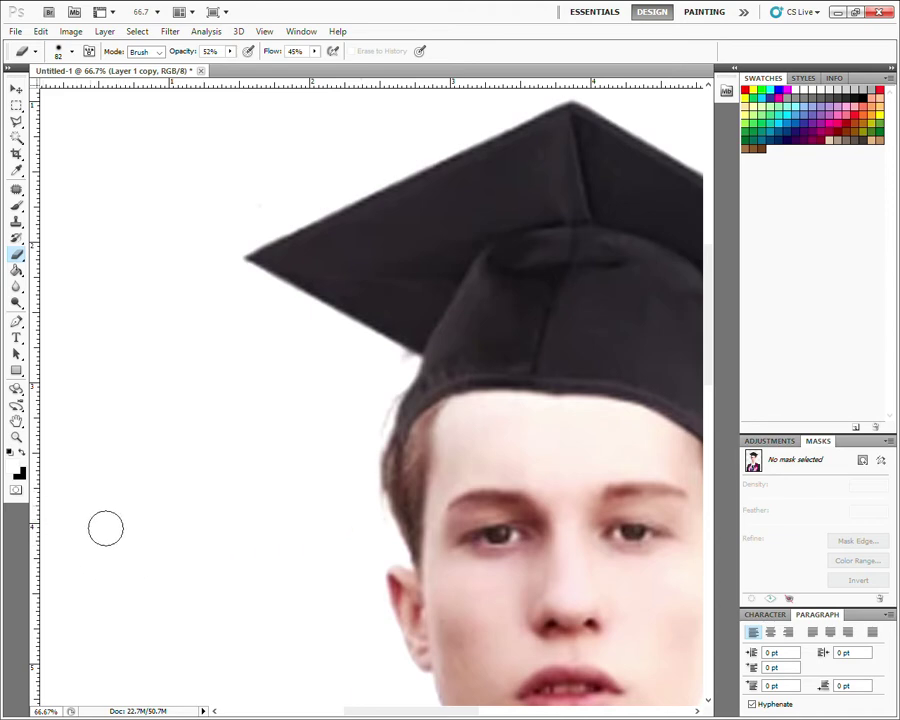
{"action": "left_click_drag", "start_coordinate": [168, 428], "coordinate": [146, 352]}
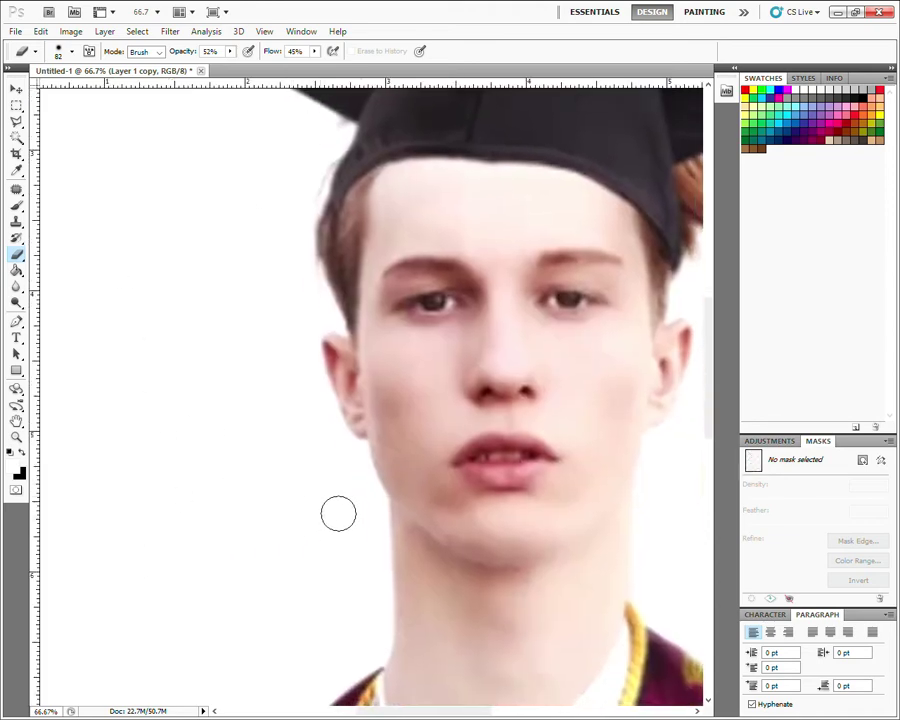
{"action": "left_click_drag", "start_coordinate": [207, 424], "coordinate": [96, 436]}
{"action": "left_click_drag", "start_coordinate": [510, 578], "coordinate": [393, 560]}
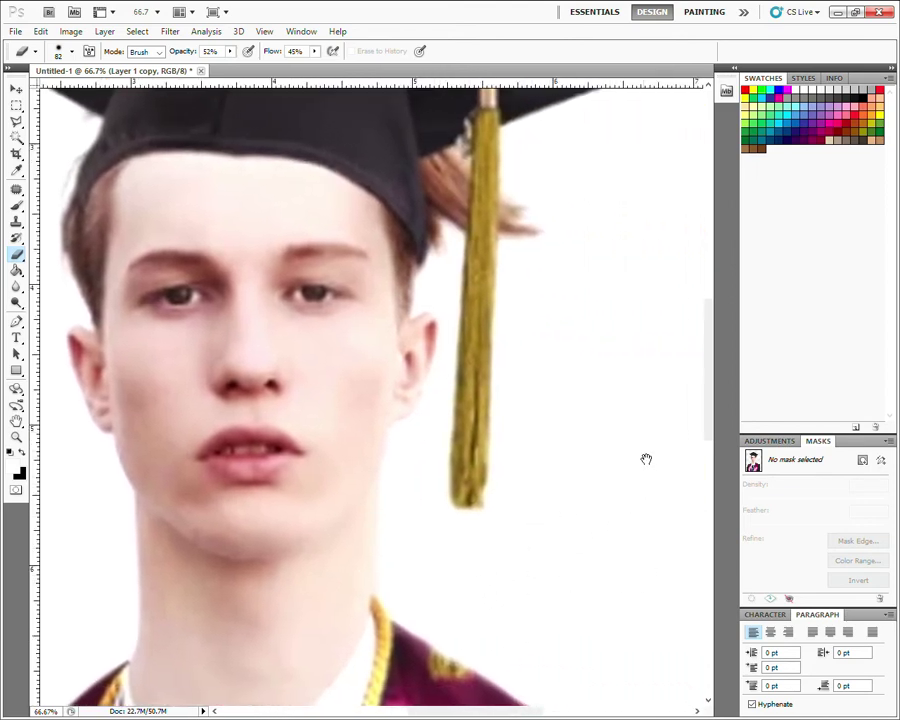
Step: Erase remnants along the cap's right brim, the tassel and the stole
{"action": "left_click_drag", "start_coordinate": [645, 459], "coordinate": [559, 575]}
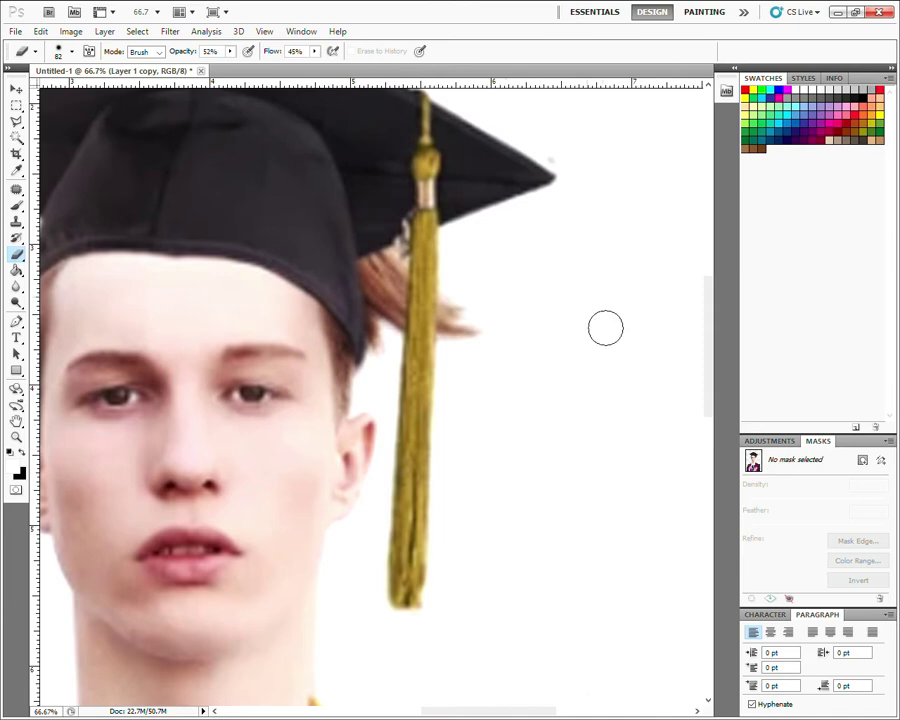
{"action": "left_click_drag", "start_coordinate": [588, 264], "coordinate": [492, 472]}
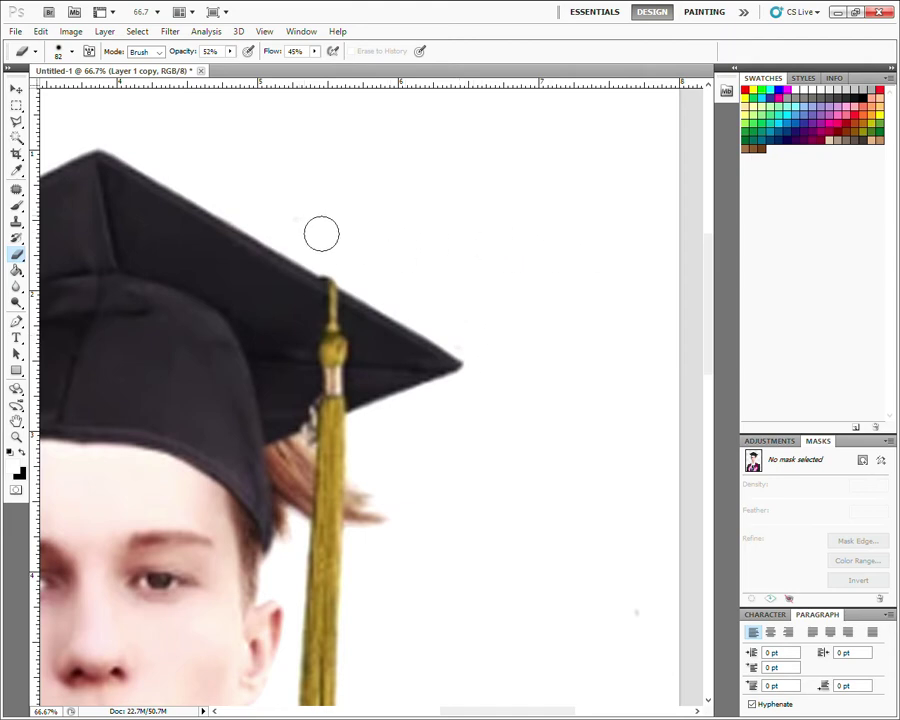
{"action": "left_click_drag", "start_coordinate": [490, 250], "coordinate": [526, 357]}
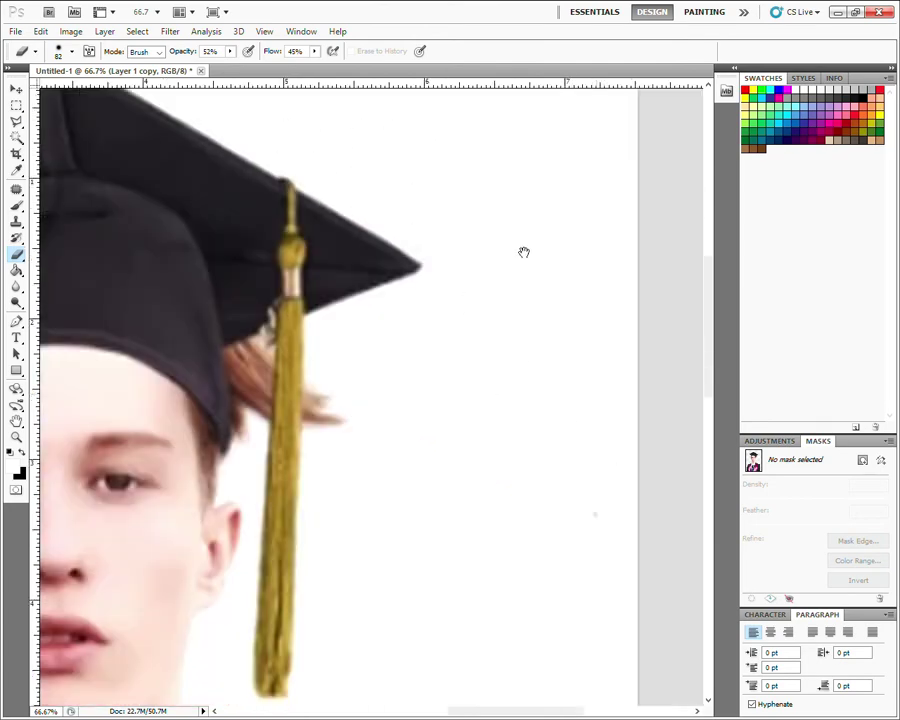
{"action": "left_click_drag", "start_coordinate": [608, 458], "coordinate": [493, 200]}
{"action": "left_click_drag", "start_coordinate": [454, 582], "coordinate": [556, 279]}
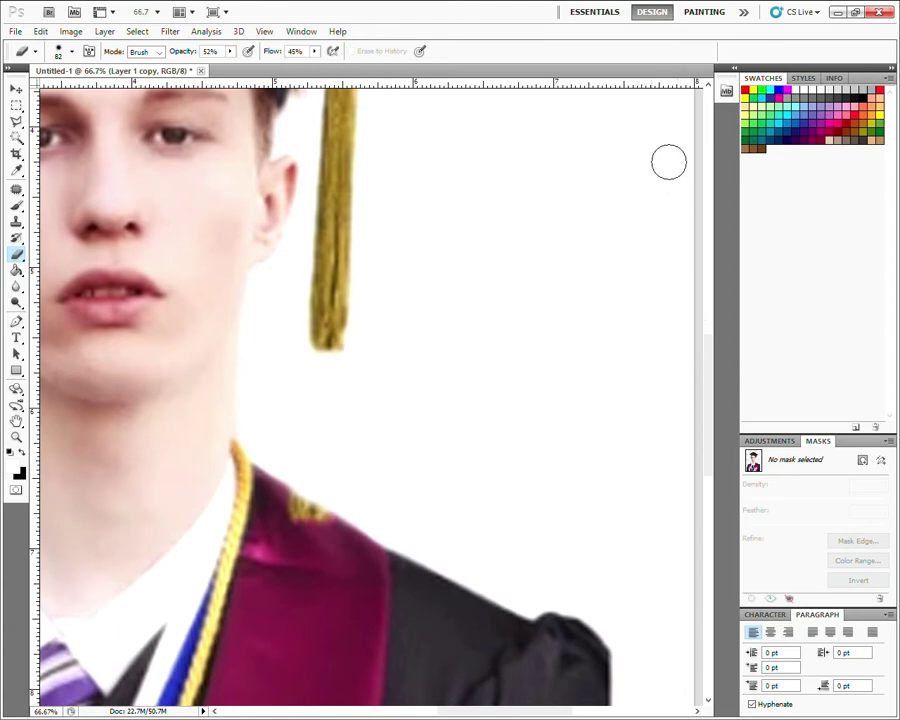
{"action": "left_click_drag", "start_coordinate": [669, 160], "coordinate": [634, 325]}
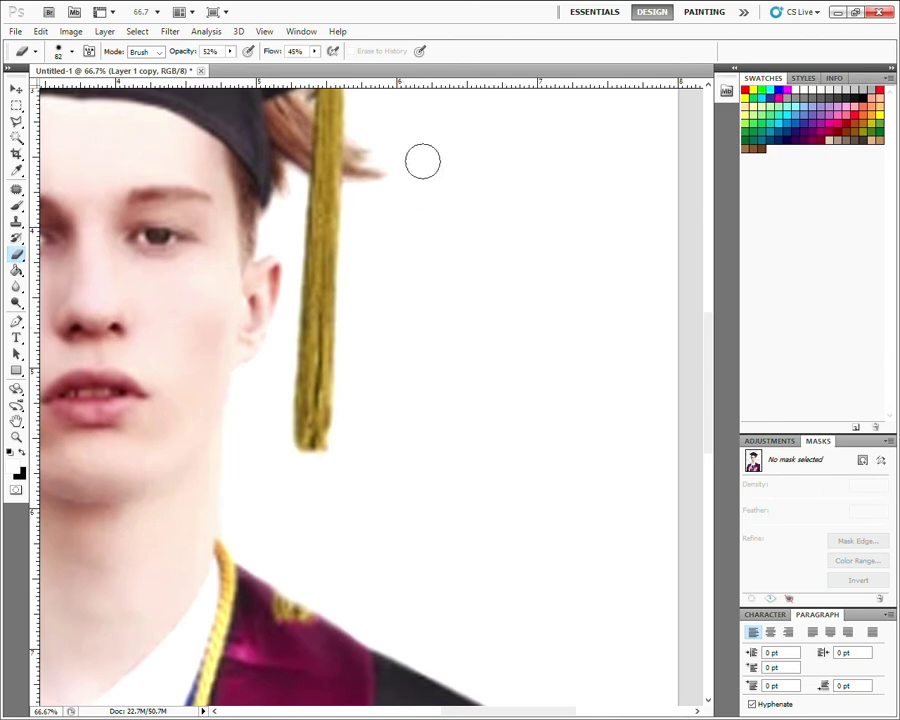
Step: Erase stray background along the gown's right edge and right shoulder
{"action": "left_click_drag", "start_coordinate": [623, 458], "coordinate": [565, 242]}
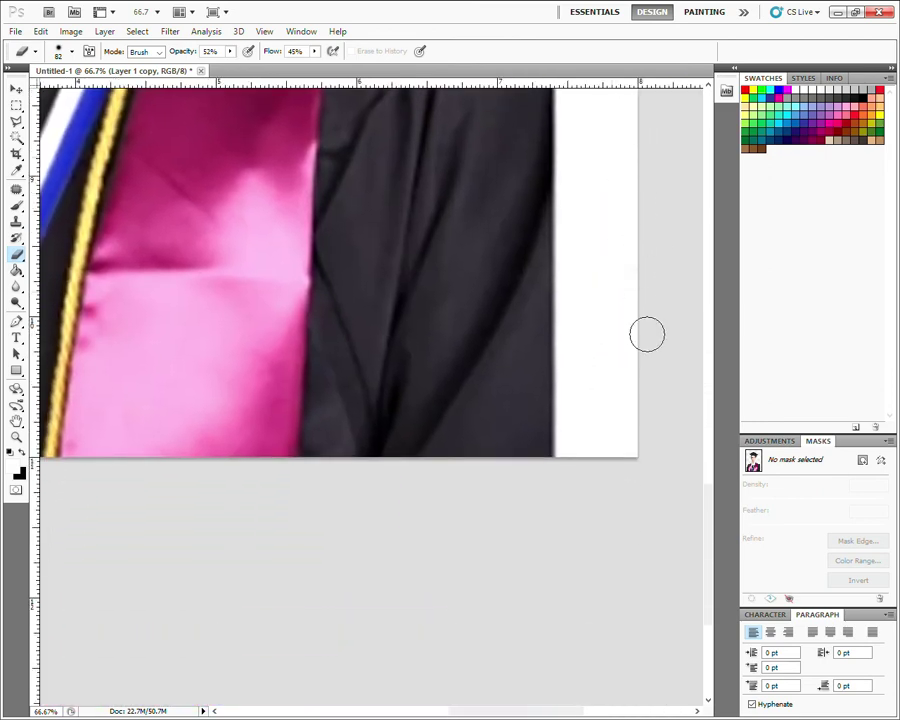
{"action": "left_click_drag", "start_coordinate": [644, 330], "coordinate": [626, 362]}
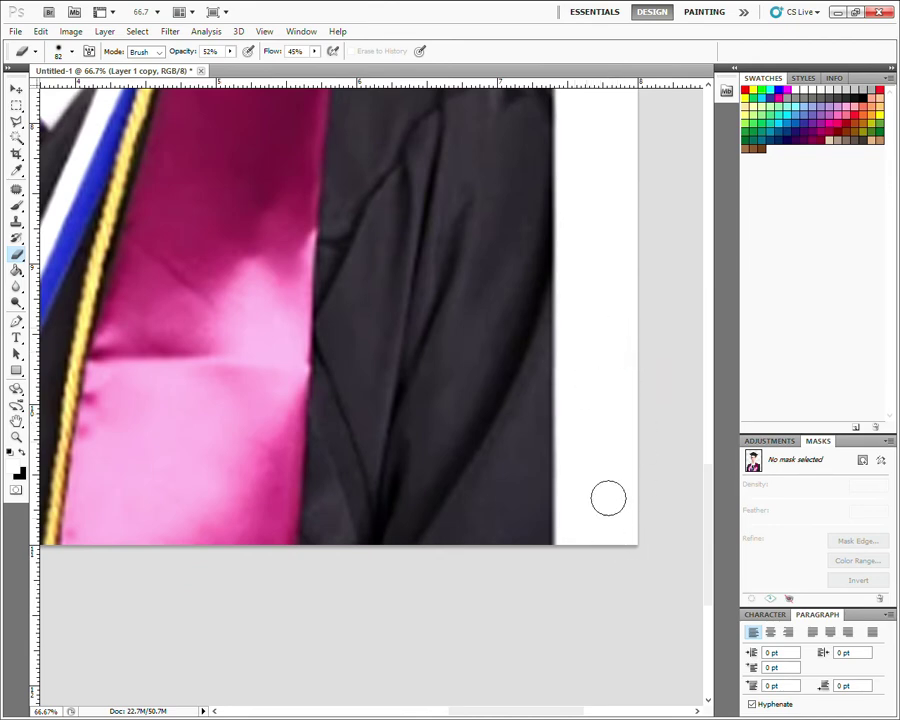
{"action": "left_click_drag", "start_coordinate": [641, 444], "coordinate": [602, 528]}
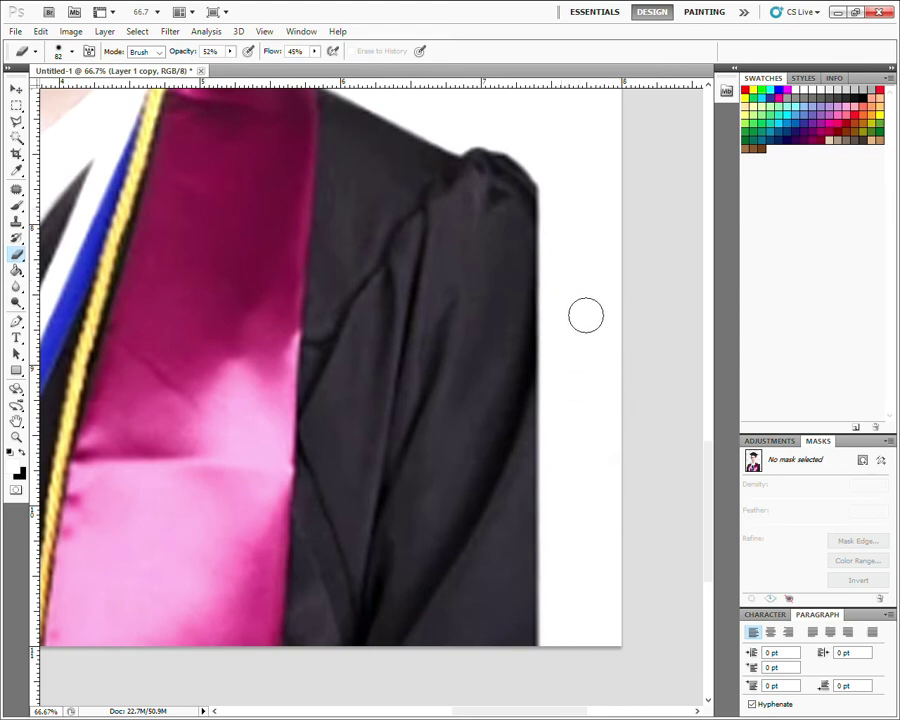
{"action": "left_click_drag", "start_coordinate": [569, 338], "coordinate": [545, 430]}
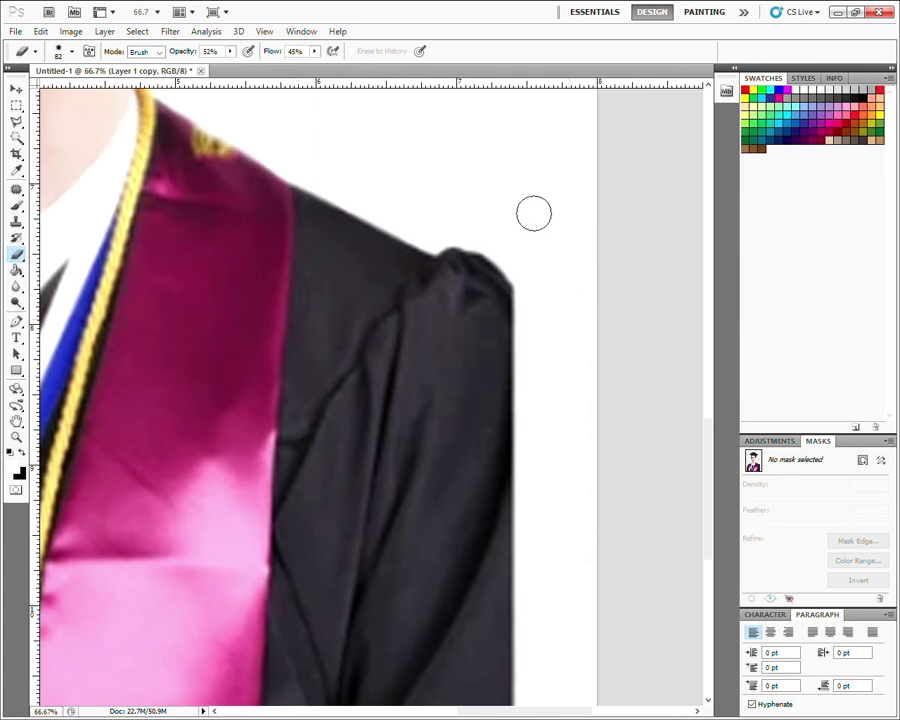
{"action": "left_click_drag", "start_coordinate": [490, 152], "coordinate": [516, 253]}
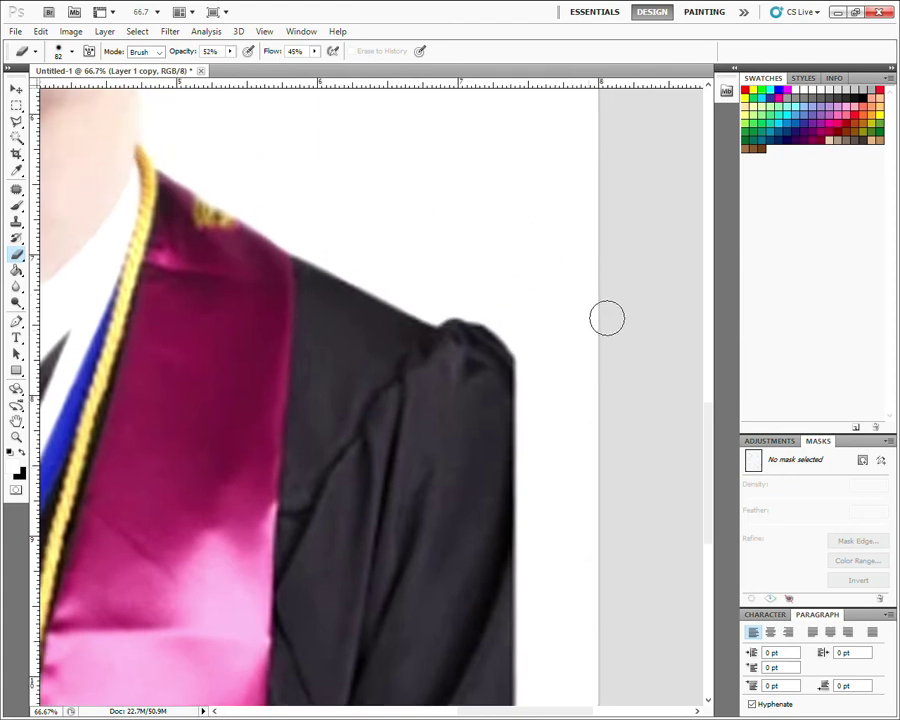
{"action": "left_click_drag", "start_coordinate": [395, 262], "coordinate": [470, 342]}
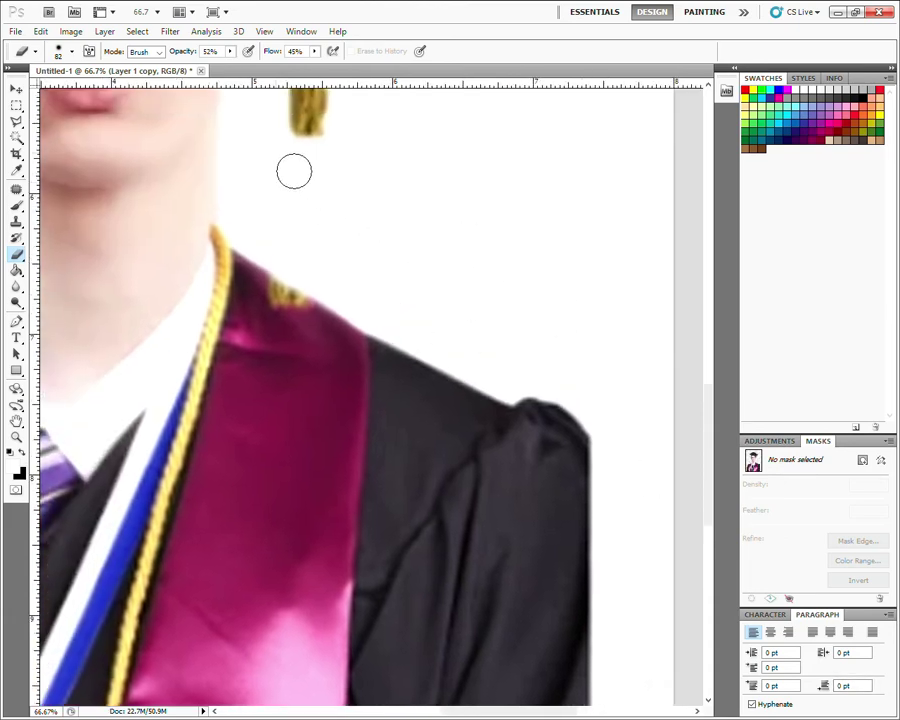
{"action": "left_click_drag", "start_coordinate": [358, 287], "coordinate": [634, 360]}
{"action": "left_click_drag", "start_coordinate": [547, 255], "coordinate": [667, 345]}
{"action": "left_click_drag", "start_coordinate": [190, 430], "coordinate": [310, 380]}
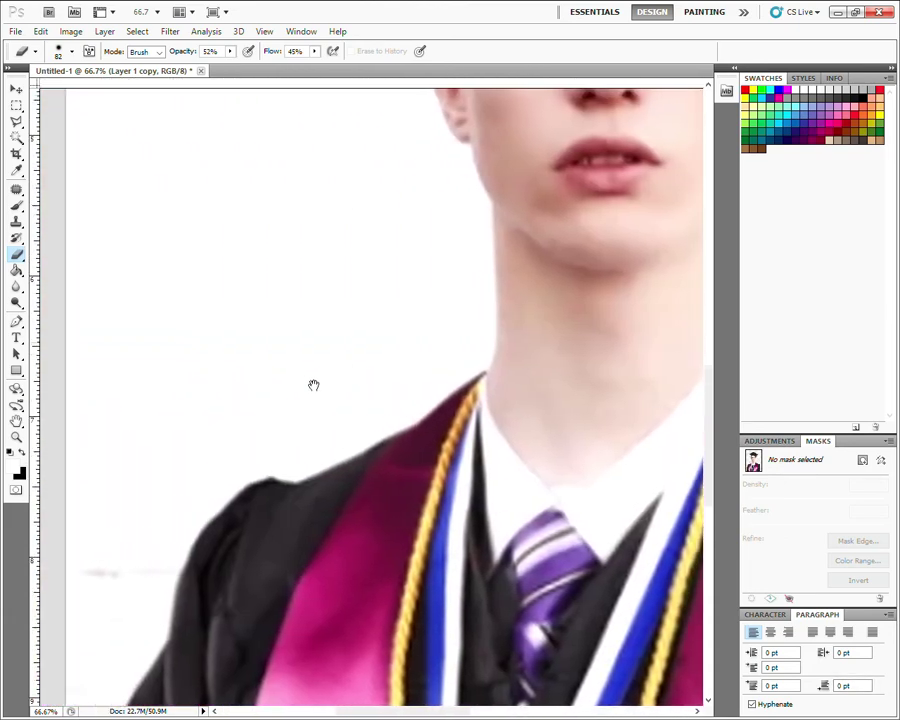
Step: Erase background specks along the left shoulder and the gown's left edge
{"action": "left_click_drag", "start_coordinate": [428, 438], "coordinate": [388, 458]}
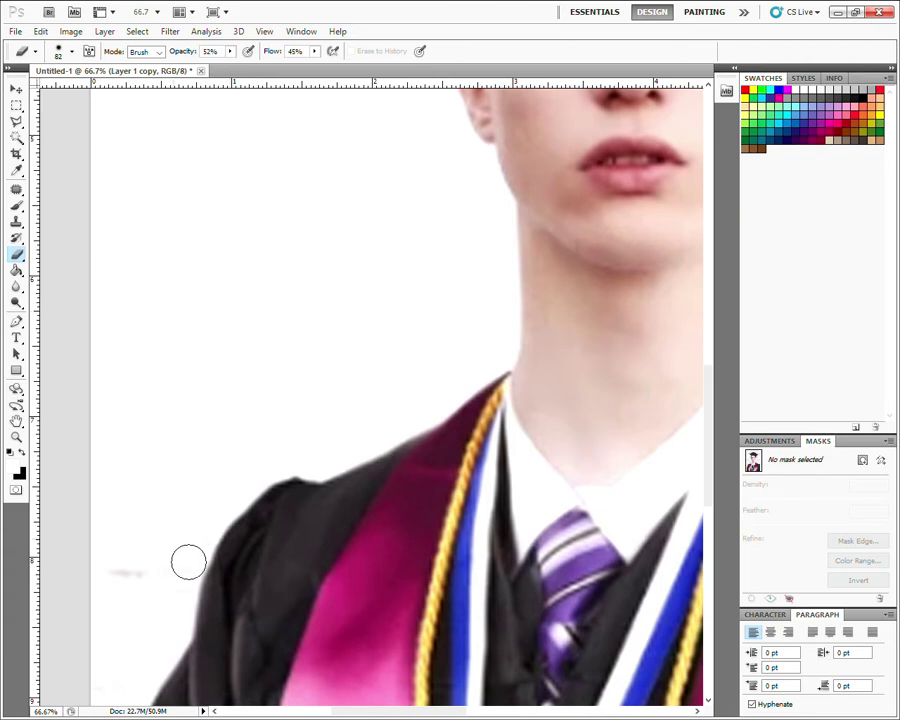
{"action": "left_click_drag", "start_coordinate": [175, 630], "coordinate": [235, 509]}
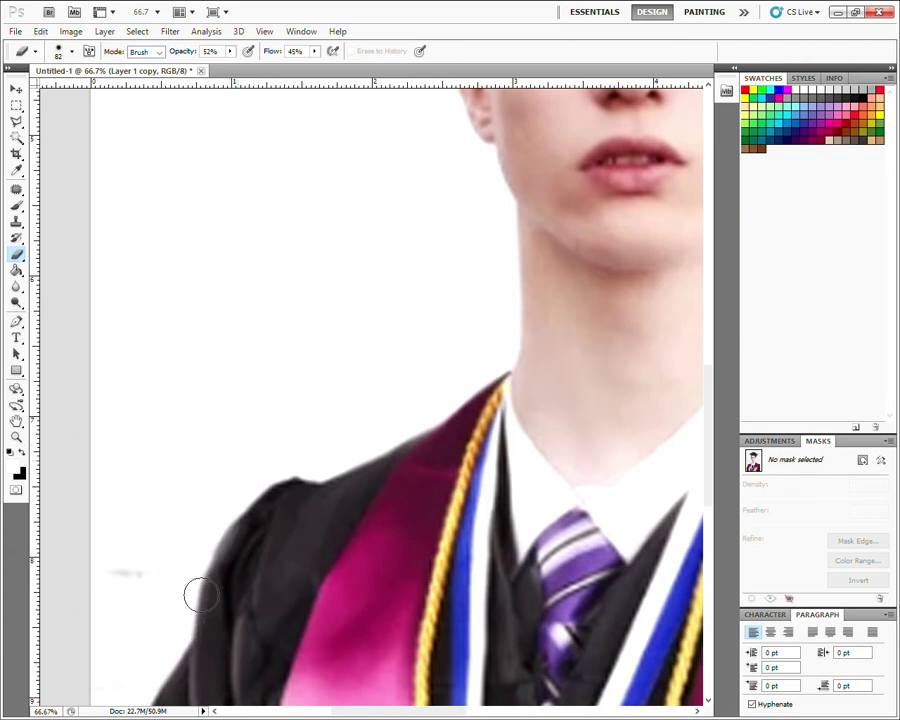
{"action": "left_click_drag", "start_coordinate": [200, 590], "coordinate": [232, 434]}
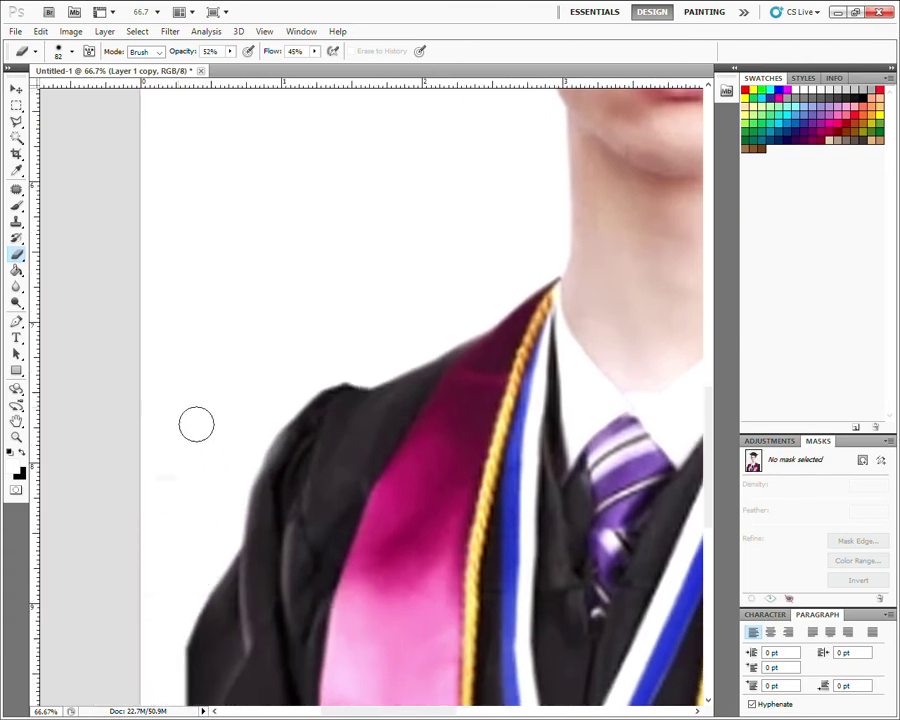
{"action": "left_click_drag", "start_coordinate": [173, 575], "coordinate": [236, 527]}
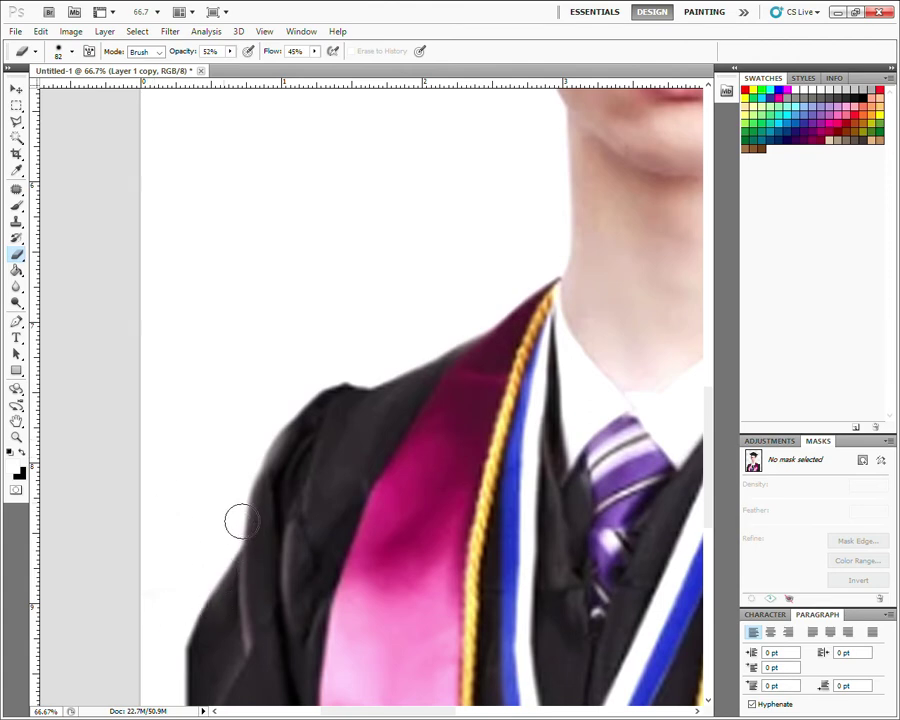
{"action": "left_click_drag", "start_coordinate": [151, 617], "coordinate": [197, 462]}
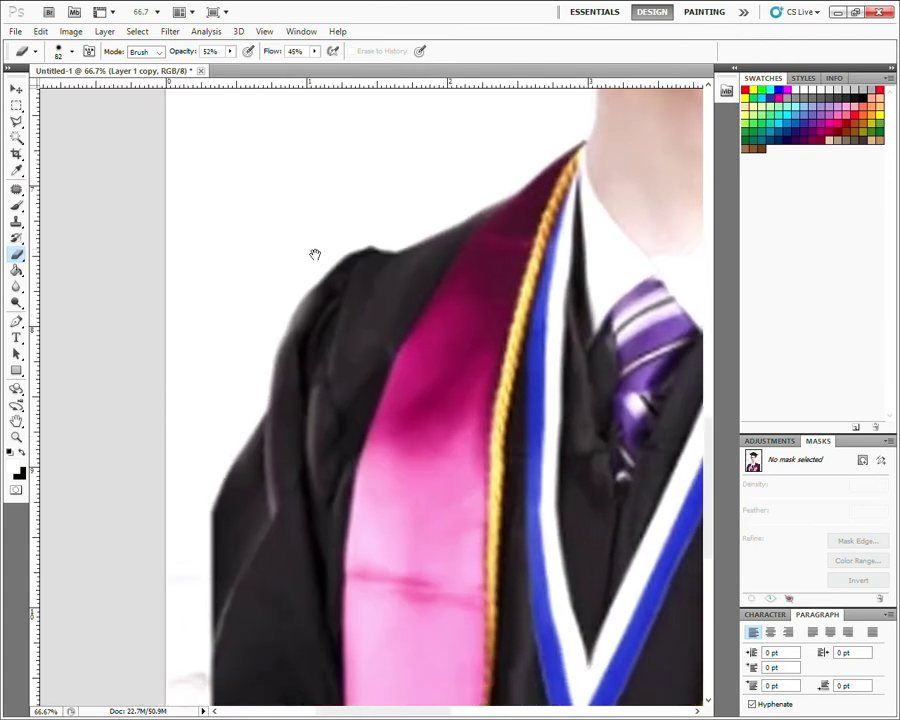
{"action": "left_click_drag", "start_coordinate": [315, 253], "coordinate": [175, 647]}
{"action": "left_click_drag", "start_coordinate": [292, 444], "coordinate": [331, 444]}
Step: Clean the edges around the cap's left point and the face
{"action": "key", "text": "ctrl+r"}
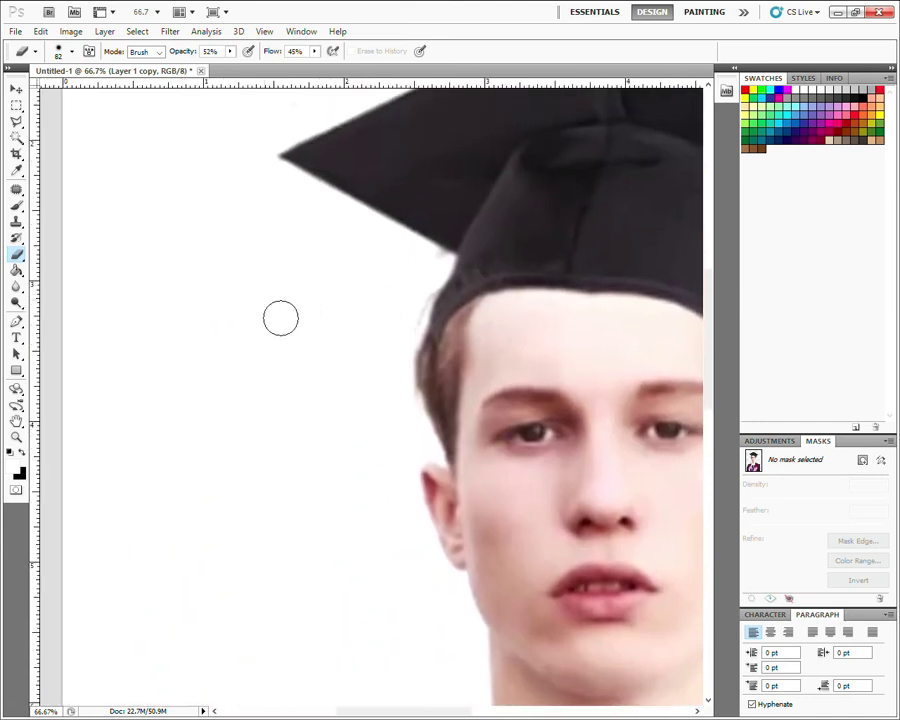
{"action": "left_click_drag", "start_coordinate": [271, 373], "coordinate": [378, 337]}
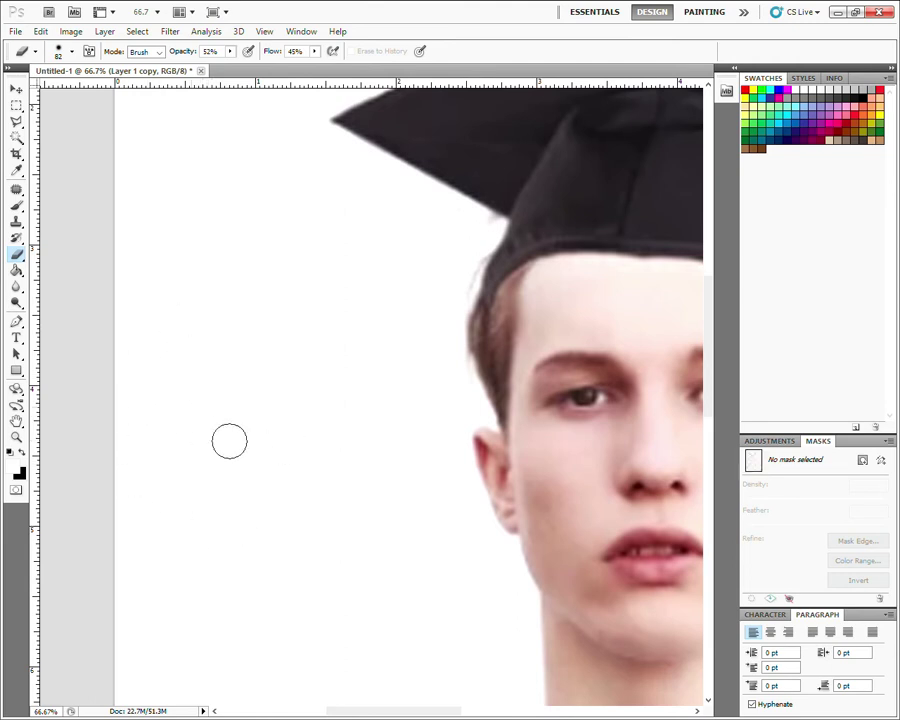
{"action": "left_click_drag", "start_coordinate": [392, 382], "coordinate": [380, 458]}
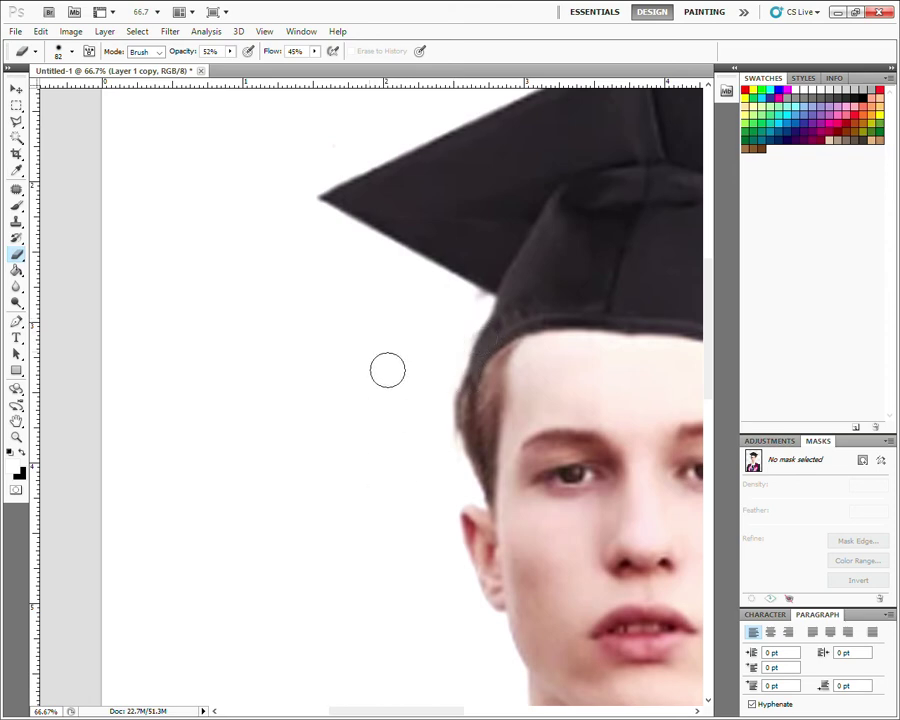
{"action": "left_click_drag", "start_coordinate": [350, 430], "coordinate": [374, 530]}
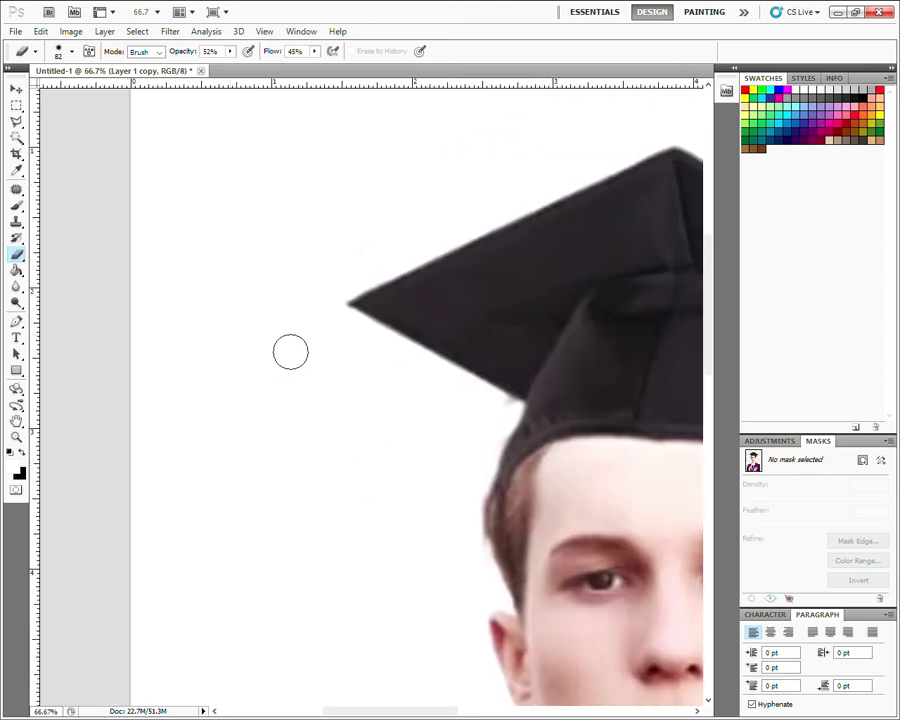
{"action": "left_click_drag", "start_coordinate": [289, 350], "coordinate": [203, 410]}
{"action": "left_click_drag", "start_coordinate": [362, 305], "coordinate": [386, 154]}
{"action": "left_click_drag", "start_coordinate": [360, 560], "coordinate": [316, 290]}
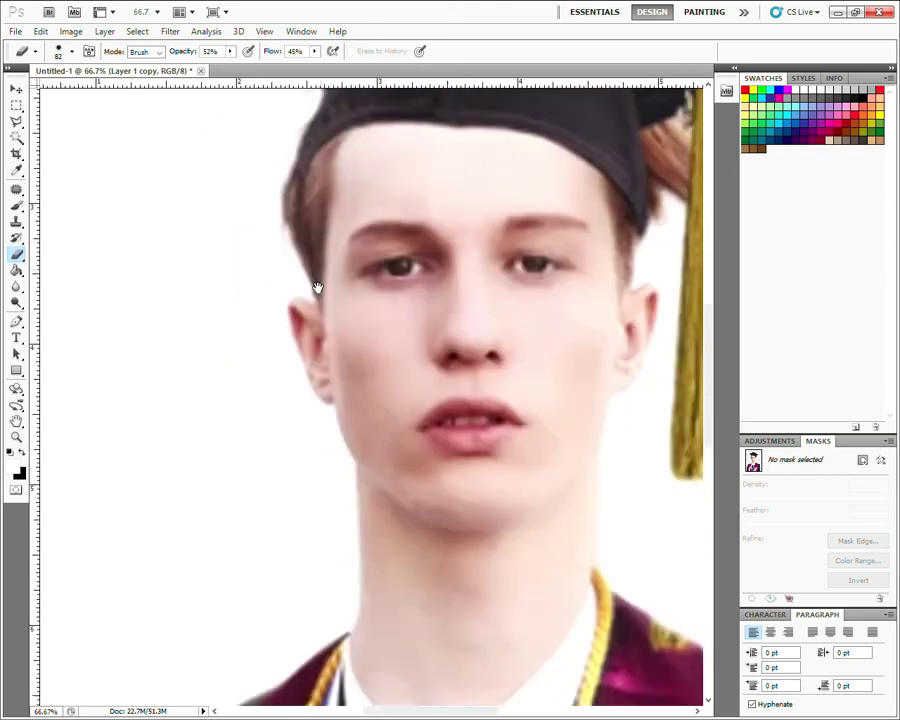
Step: Clean the tassel side and neck, then zoom out to 25% to see the whole cut-out
{"action": "left_click_drag", "start_coordinate": [497, 529], "coordinate": [312, 516]}
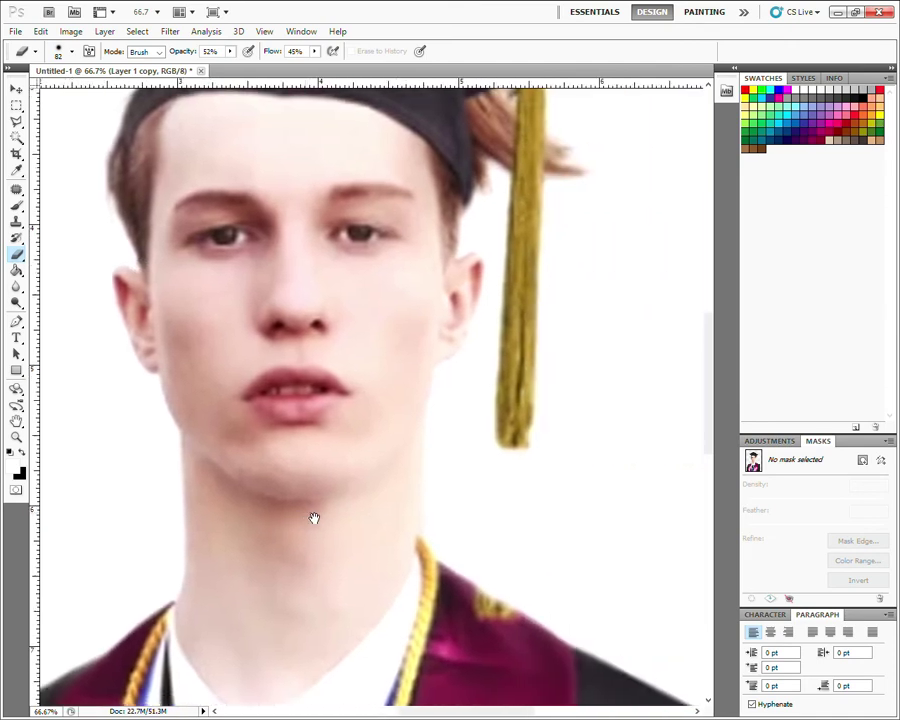
{"action": "left_click_drag", "start_coordinate": [624, 516], "coordinate": [620, 568]}
{"action": "left_click_drag", "start_coordinate": [608, 386], "coordinate": [608, 434]}
{"action": "key", "text": "ctrl+r"}
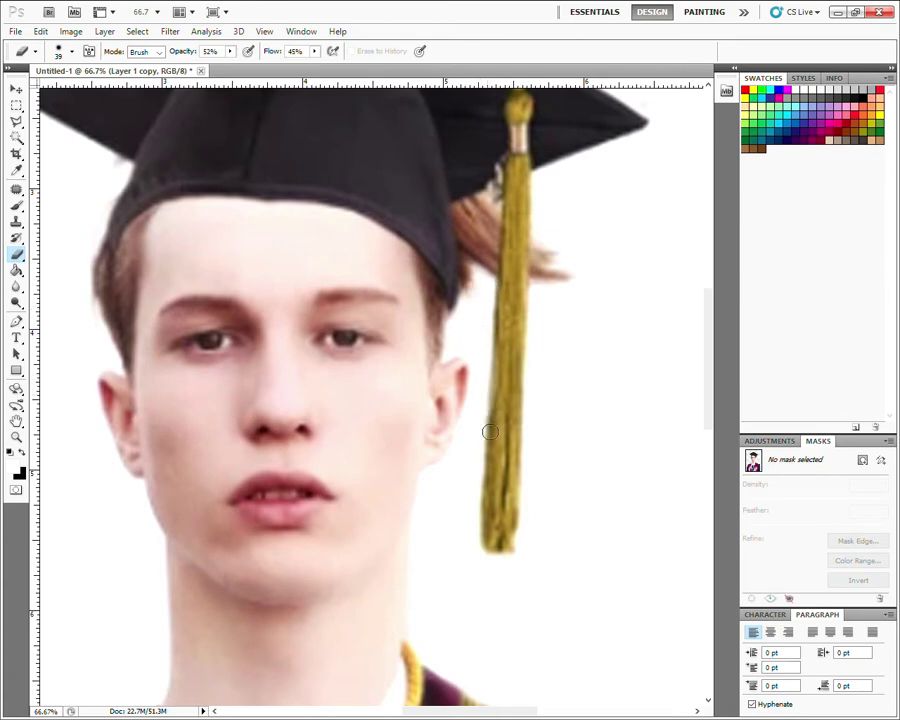
{"action": "mouse_move", "coordinate": [479, 593]}
{"action": "left_mouse_down"}
{"action": "mouse_move", "coordinate": [603, 376]}
{"action": "mouse_move", "coordinate": [676, 320]}
{"action": "mouse_move", "coordinate": [684, 328]}
{"action": "left_mouse_up"}
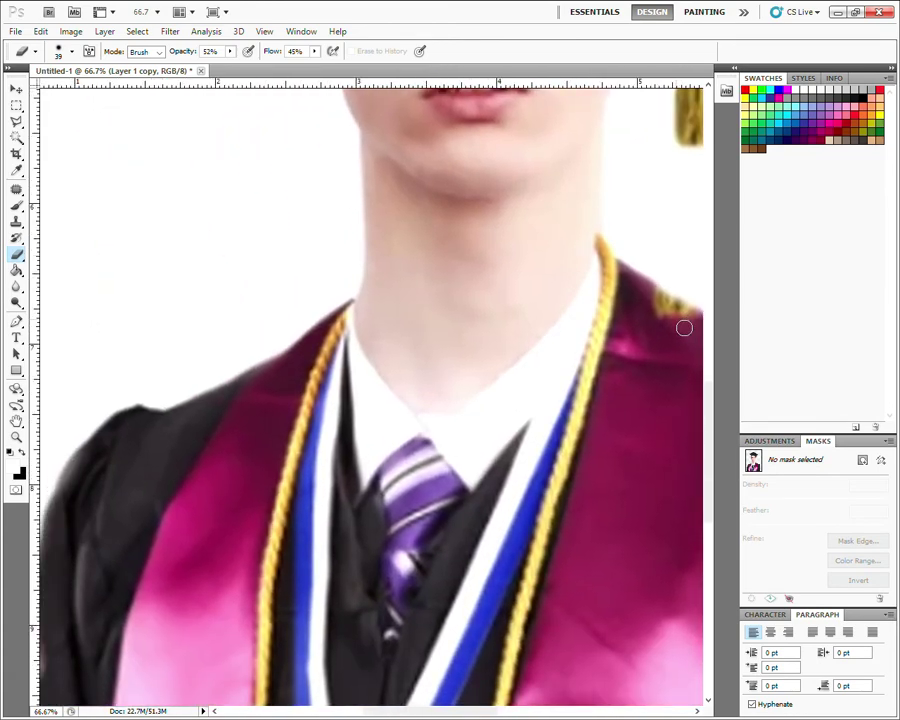
{"action": "key", "text": "ctrl+minus"}
{"action": "key", "text": "ctrl+minus"}
{"action": "key", "text": "ctrl+minus"}
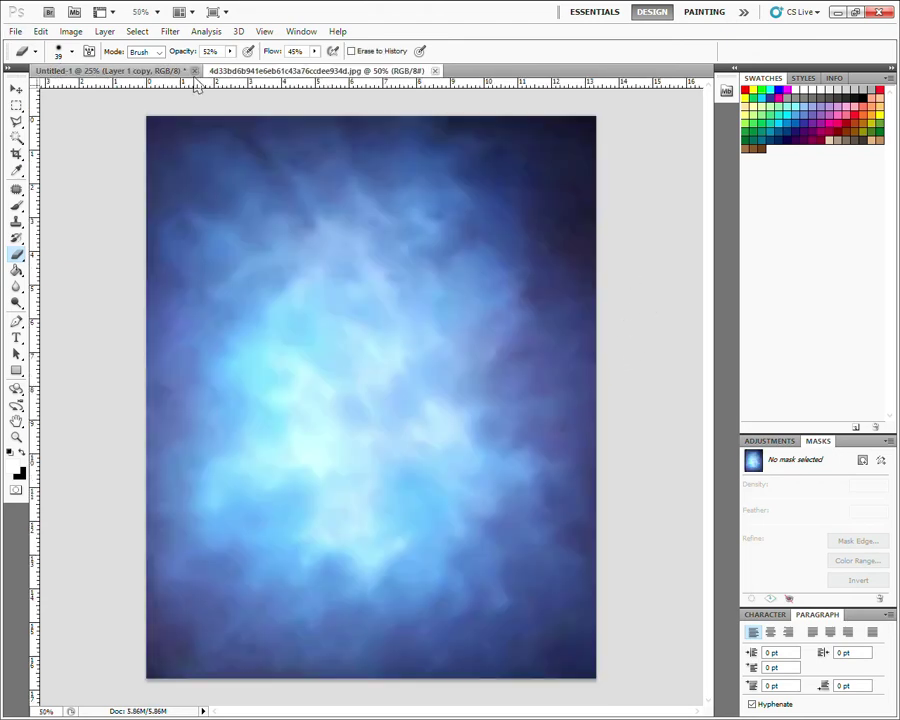
Step: Select the entire blue cloudy backdrop with the Rectangular Marquee
{"action": "key", "text": "m"}
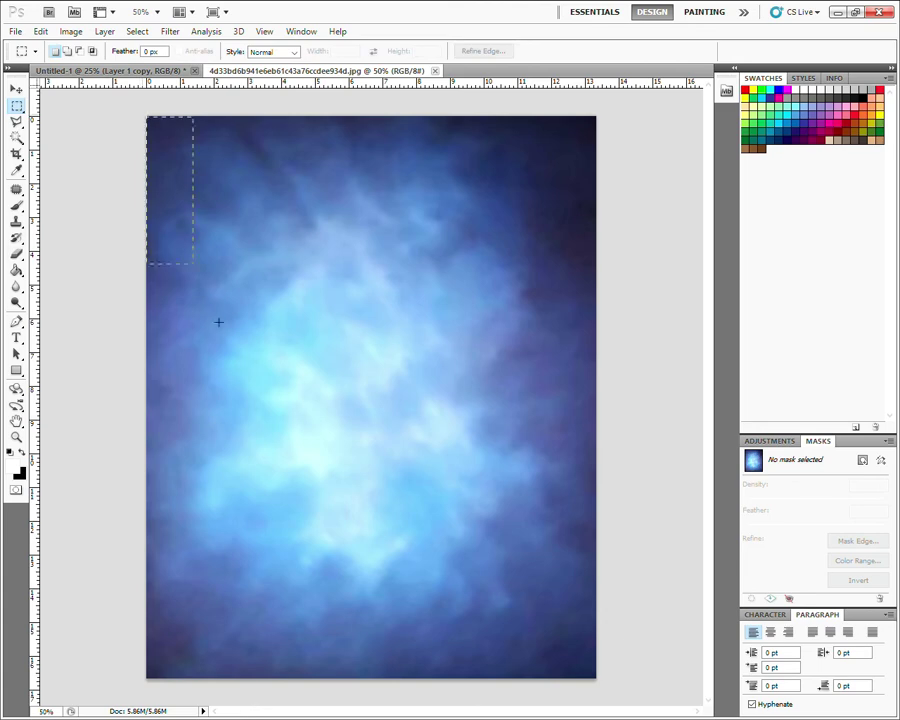
{"action": "left_click_drag", "start_coordinate": [218, 322], "coordinate": [595, 680]}
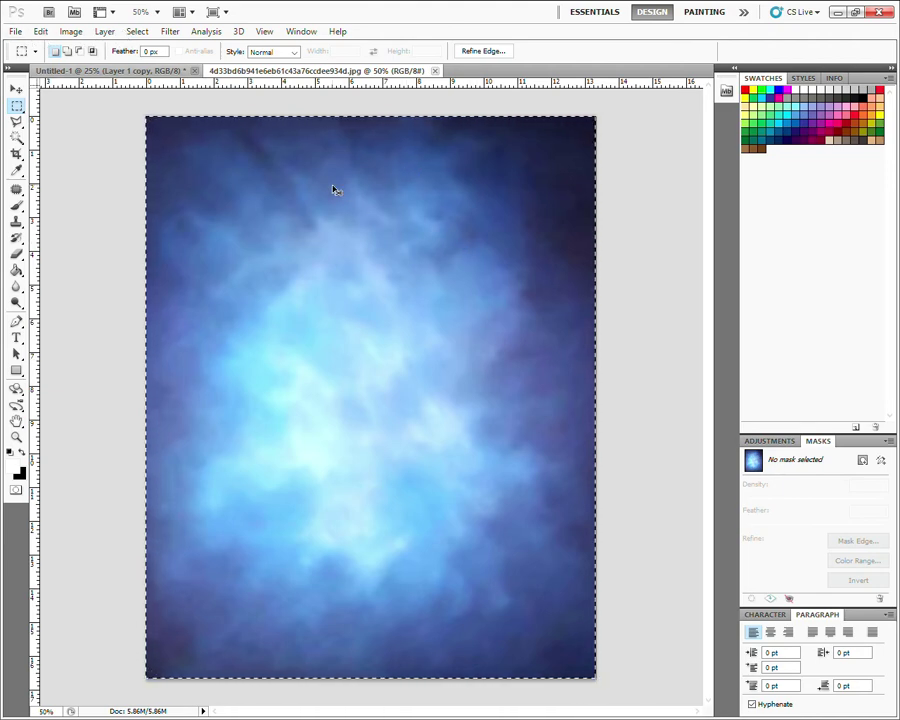
Step: Paste the backdrop into Untitled-1 behind the graduate and scale it about 215% to fill the canvas
{"action": "left_click", "coordinate": [78, 72]}
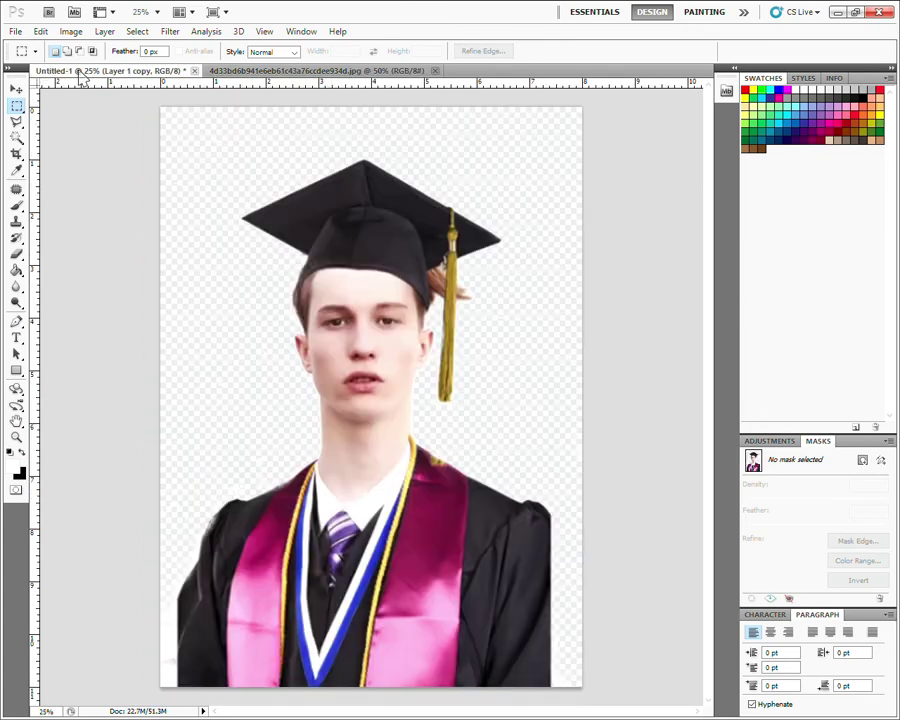
{"action": "key", "text": "ctrl+v"}
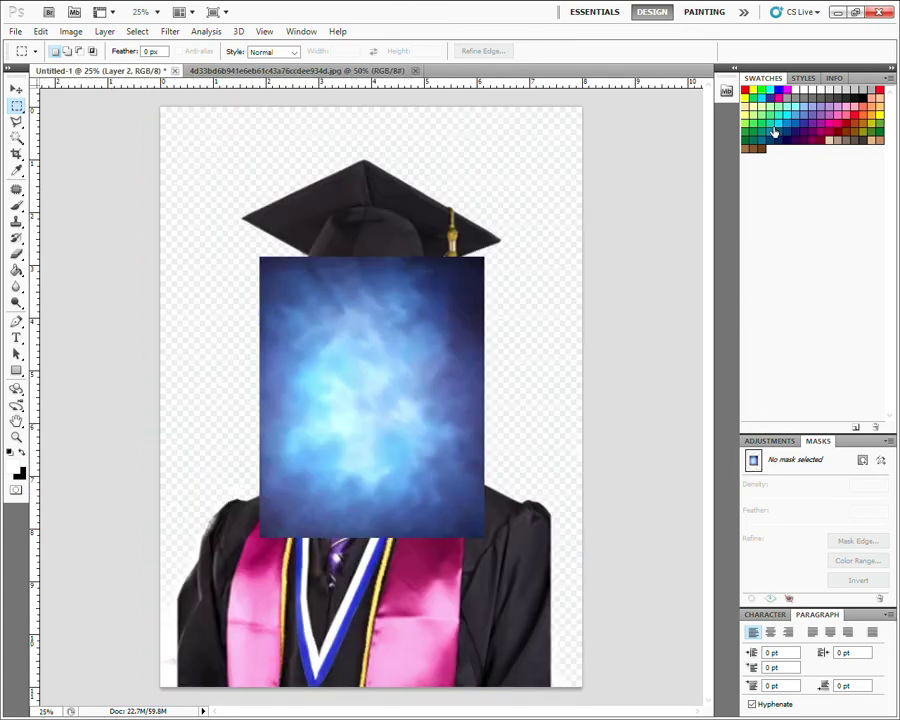
{"action": "key", "text": "ctrl+bracketleft"}
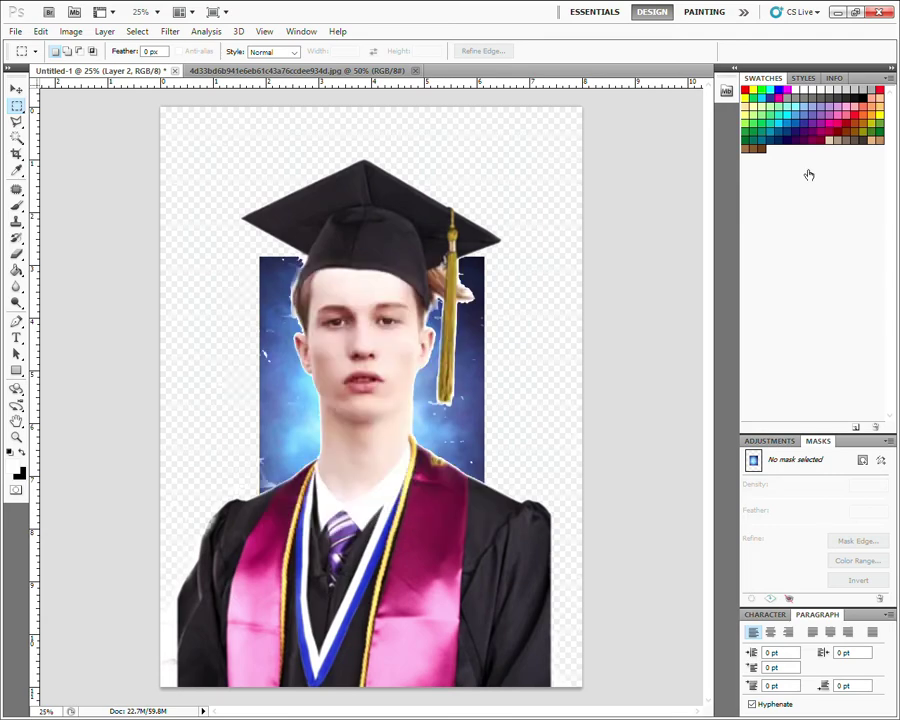
{"action": "key", "text": "ctrl+t"}
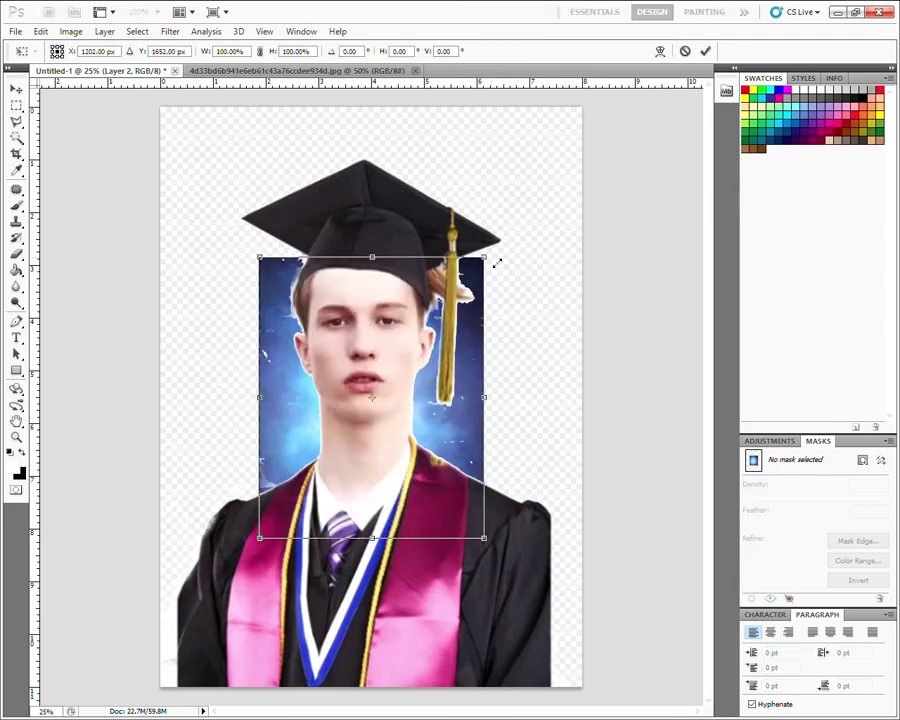
{"action": "left_click_drag", "start_coordinate": [496, 262], "coordinate": [621, 84]}
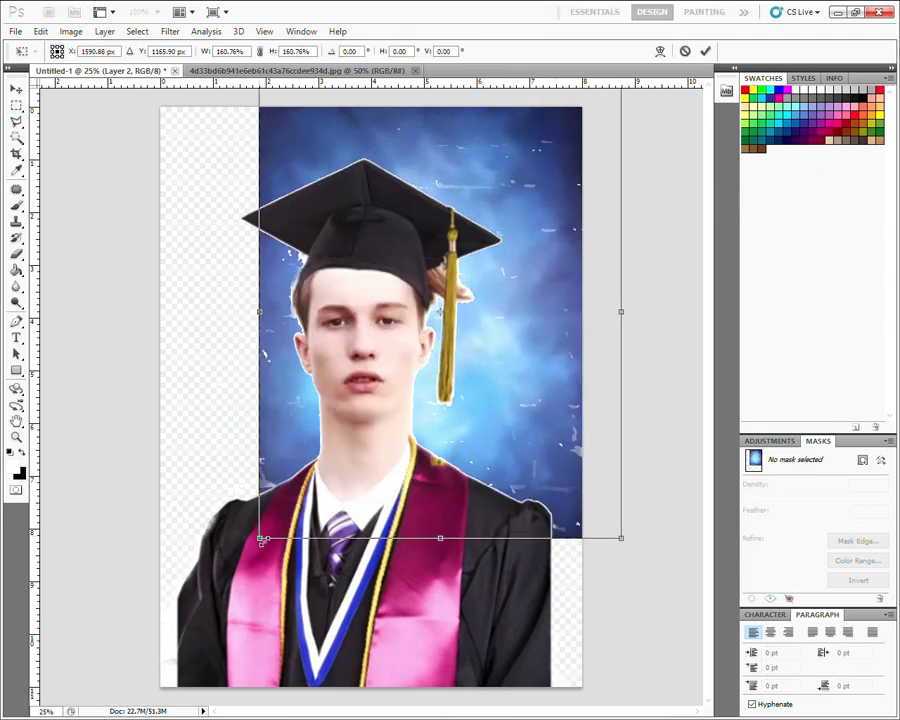
{"action": "left_click_drag", "start_coordinate": [261, 540], "coordinate": [138, 690]}
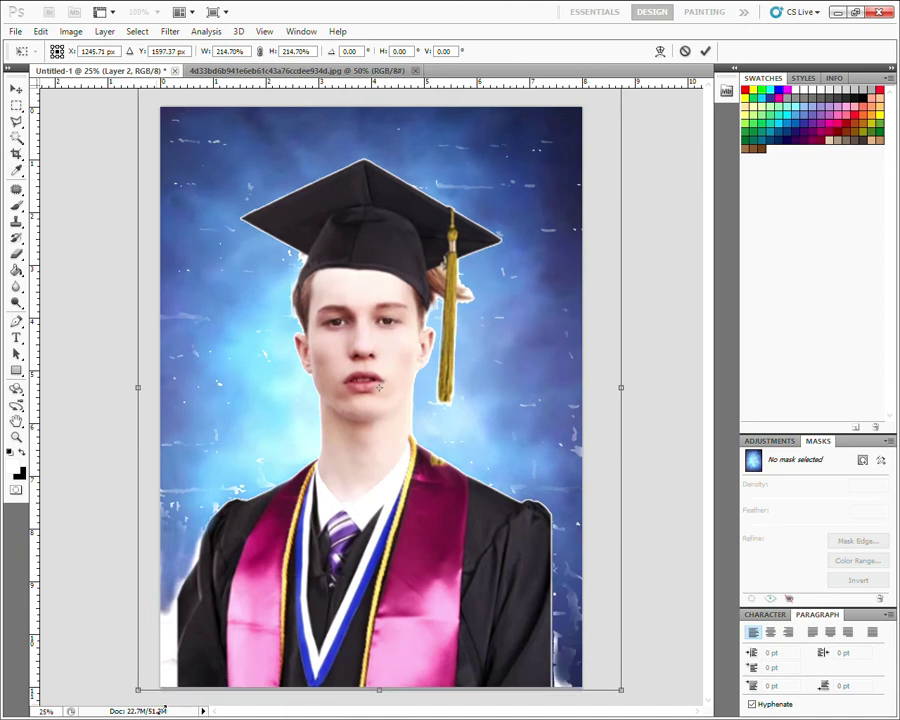
{"action": "key", "text": "Return"}
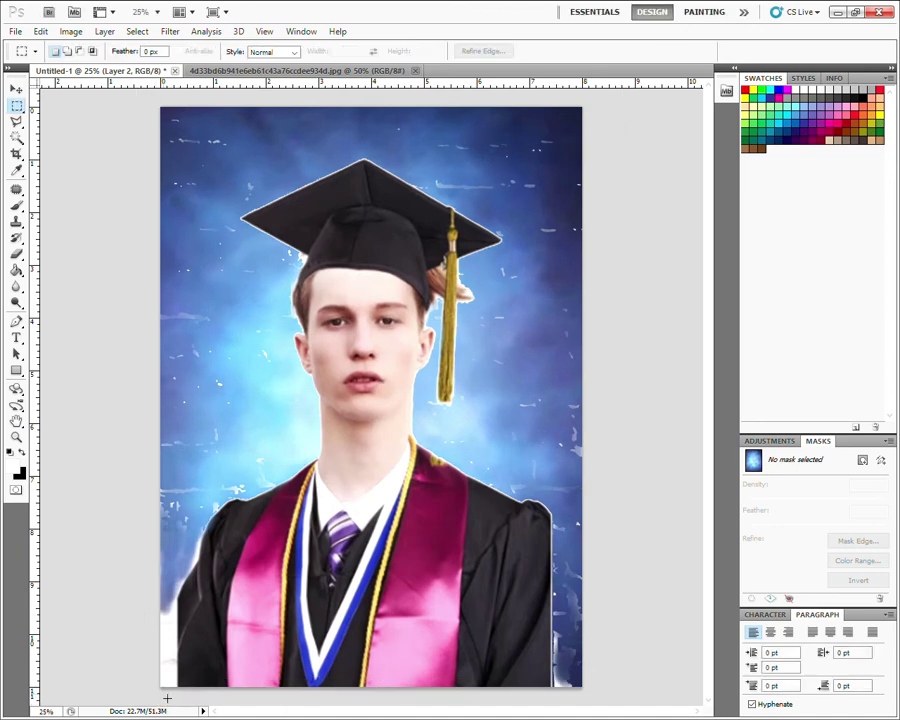
Step: Reframe the portrait at 33.3% zoom
{"action": "left_click", "coordinate": [17, 303]}
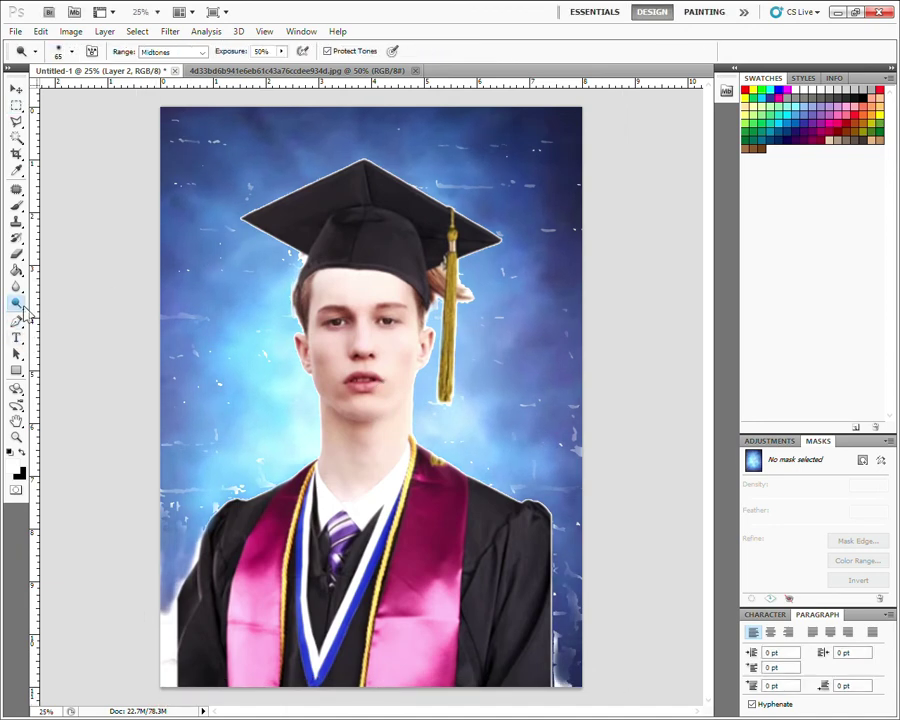
{"action": "left_click", "coordinate": [17, 437]}
{"action": "key", "text": "ctrl+plus"}
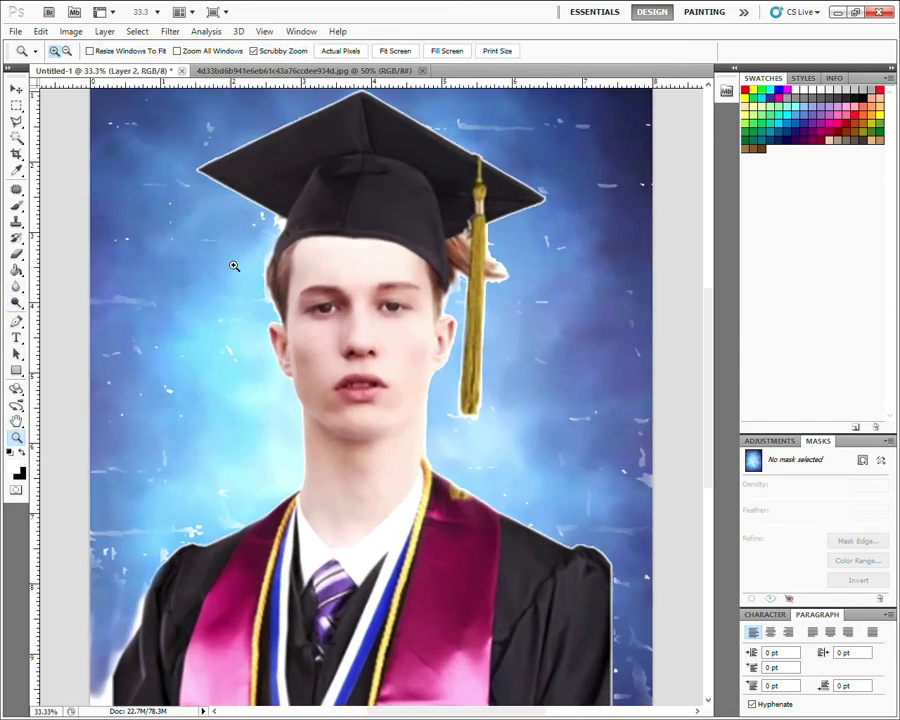
{"action": "key", "text": "ctrl+minus"}
{"action": "key", "text": "ctrl+plus"}
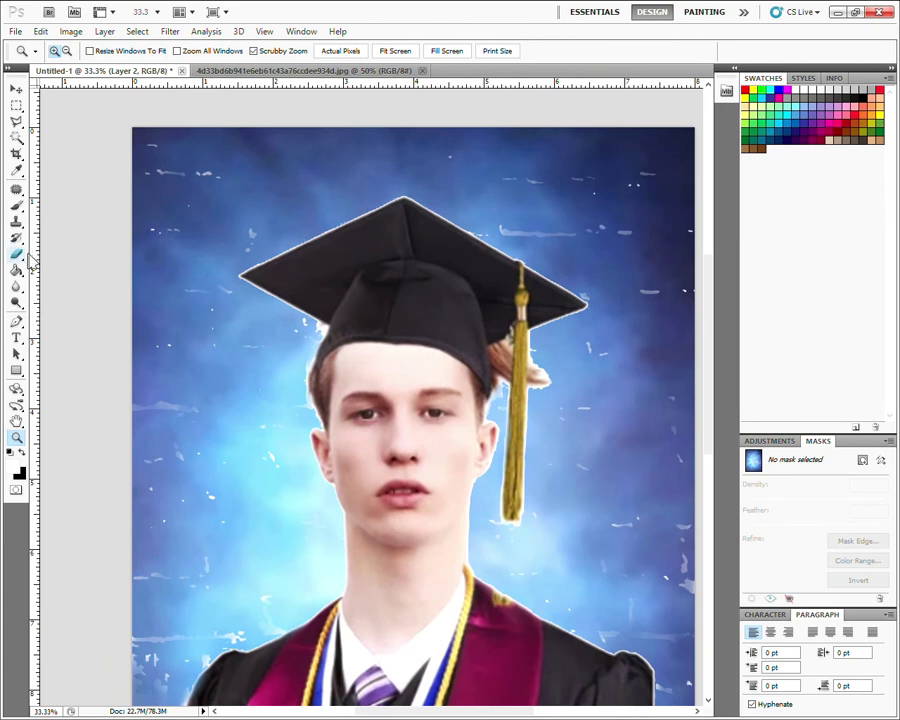
Step: Enlarge the eraser to 98 px, undo a stray stroke and make Layer 1 copy active
{"action": "left_click", "coordinate": [20, 254]}
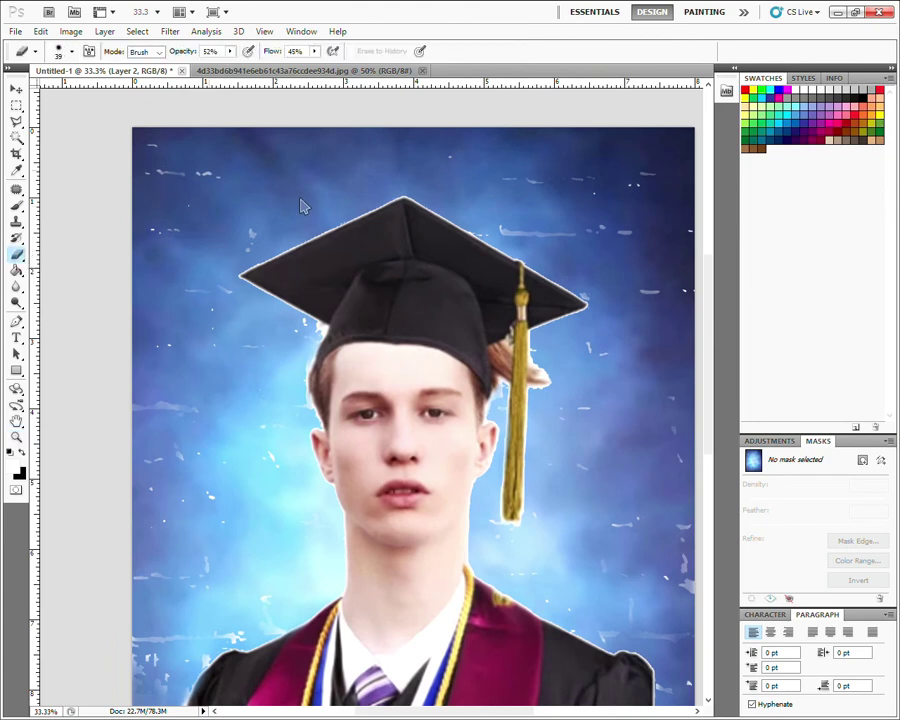
{"action": "key", "text": "bracketright"}
{"action": "key", "text": "bracketright"}
{"action": "key", "text": "bracketright"}
{"action": "left_click_drag", "start_coordinate": [211, 171], "coordinate": [178, 182]}
{"action": "key", "text": "ctrl+z"}
{"action": "key", "text": "alt+bracketleft"}
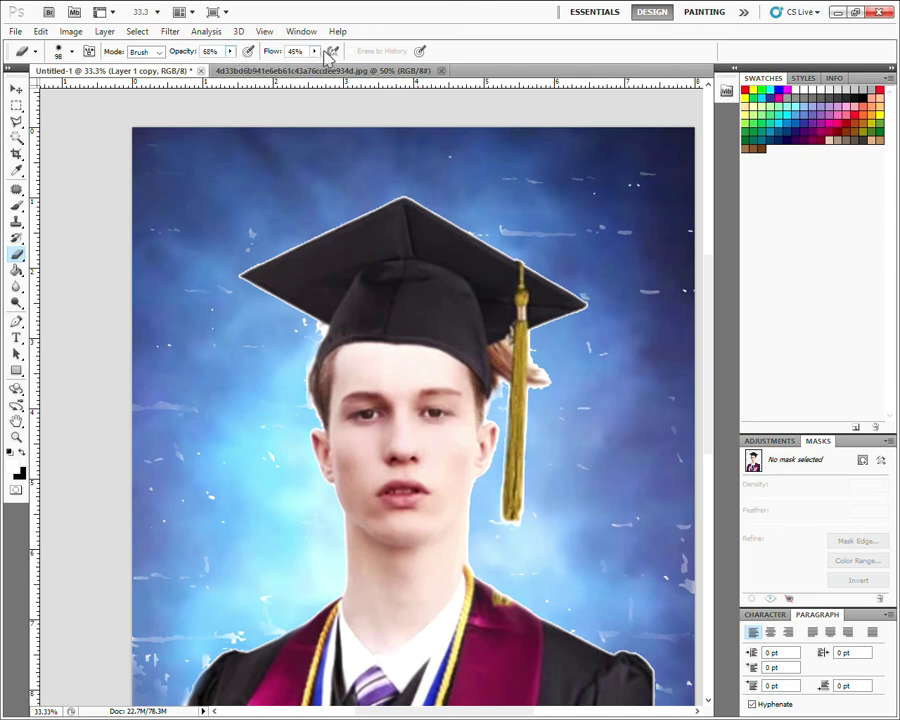
Step: Set the eraser to 68% opacity and 70% flow
{"action": "key", "text": "6"}
{"action": "key", "text": "8"}
{"action": "key", "text": "shift+7"}
{"action": "key", "text": "shift+0"}
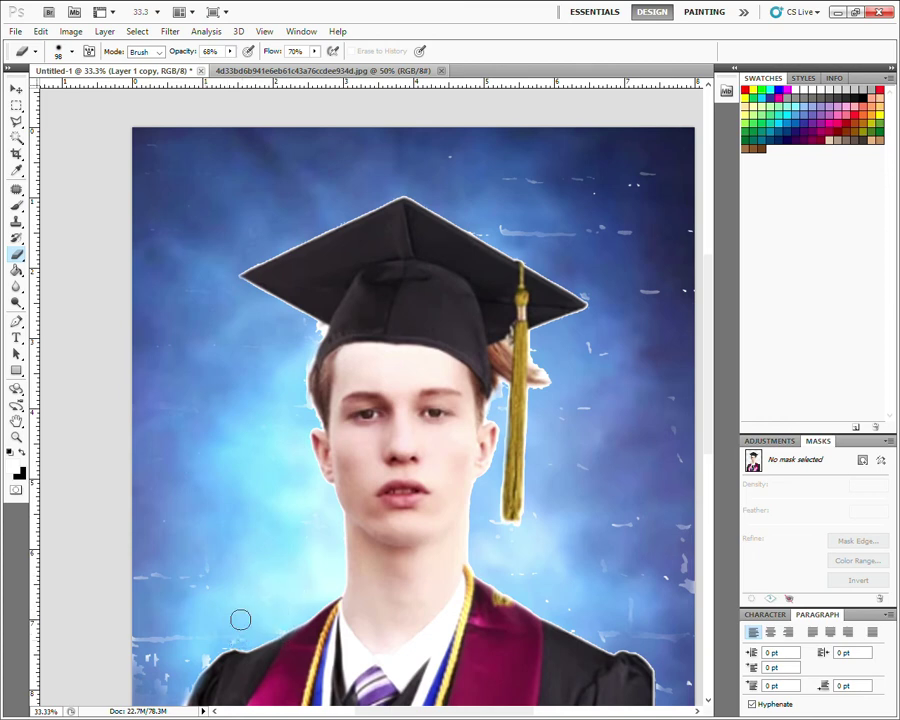
Step: Erase the white speckles and faint pixels beside the left shoulder
{"action": "left_click_drag", "start_coordinate": [240, 620], "coordinate": [254, 536]}
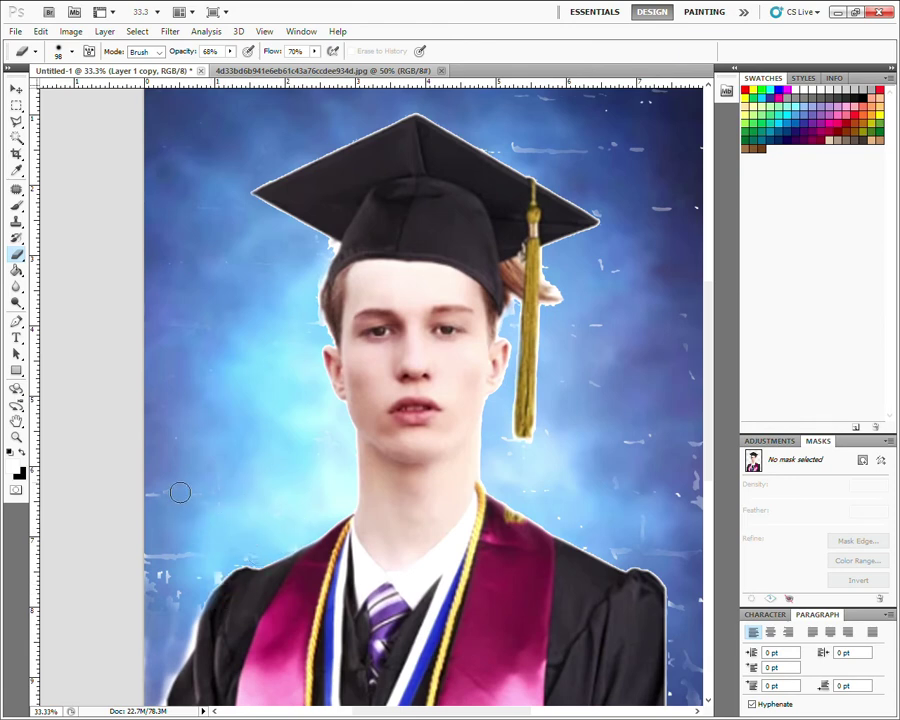
{"action": "mouse_move", "coordinate": [164, 514]}
{"action": "left_mouse_down"}
{"action": "mouse_move", "coordinate": [185, 582]}
{"action": "mouse_move", "coordinate": [203, 547]}
{"action": "mouse_move", "coordinate": [243, 572]}
{"action": "left_mouse_up"}
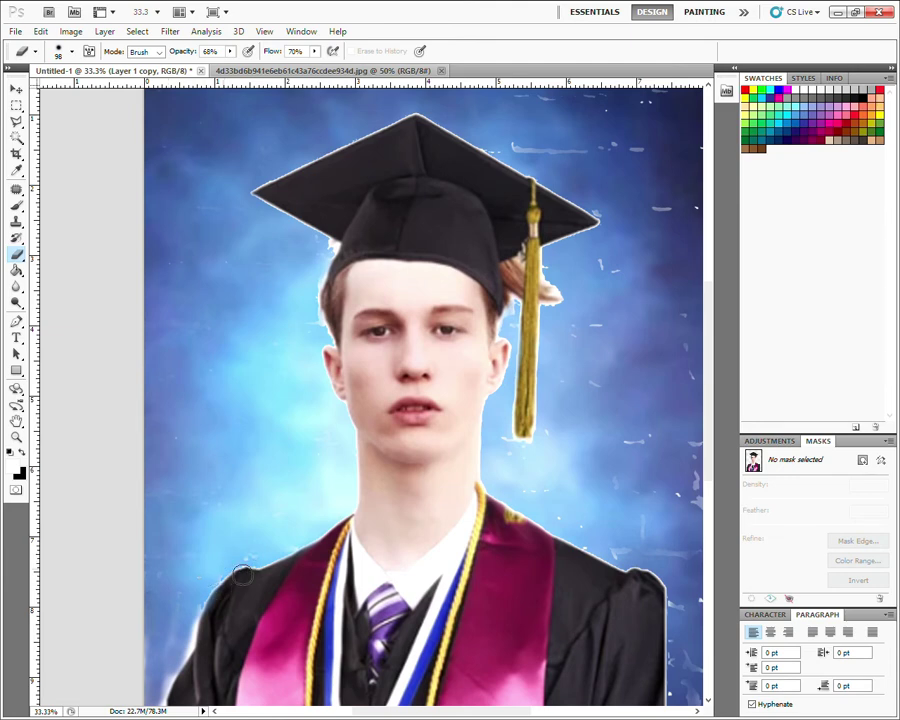
{"action": "left_click_drag", "start_coordinate": [211, 558], "coordinate": [218, 467]}
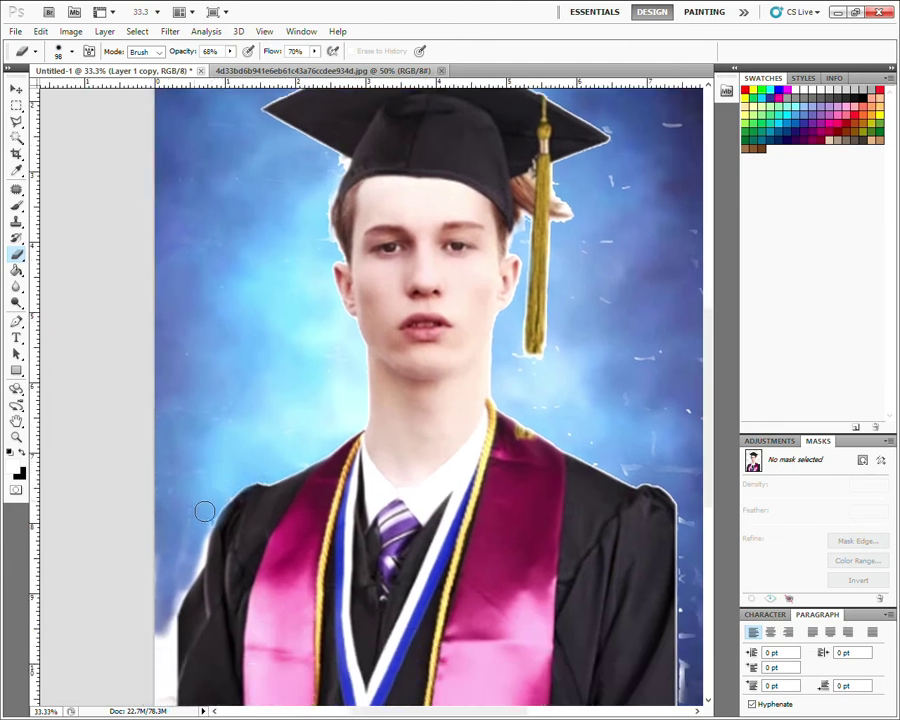
{"action": "mouse_move", "coordinate": [204, 512]}
{"action": "left_mouse_down"}
{"action": "mouse_move", "coordinate": [208, 568]}
{"action": "mouse_move", "coordinate": [186, 600]}
{"action": "left_mouse_up"}
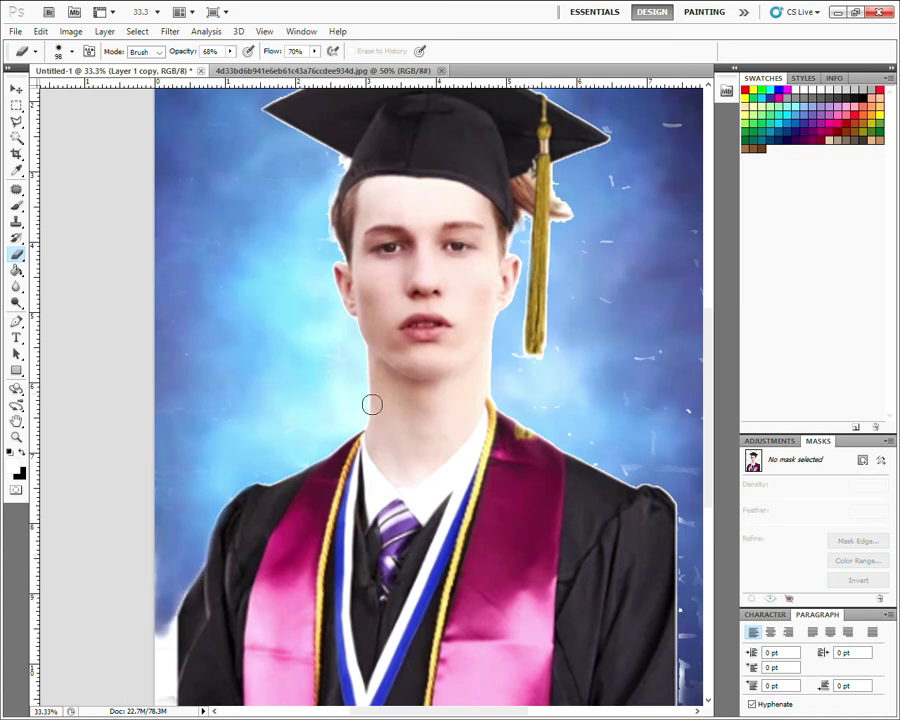
Step: Erase the faint white streaks and specks in the sky above the cap
{"action": "scroll", "coordinate": [371, 404], "scroll_direction": "up", "scroll_amount": 2}
{"action": "scroll", "coordinate": [380, 414], "scroll_direction": "right", "scroll_amount": 3}
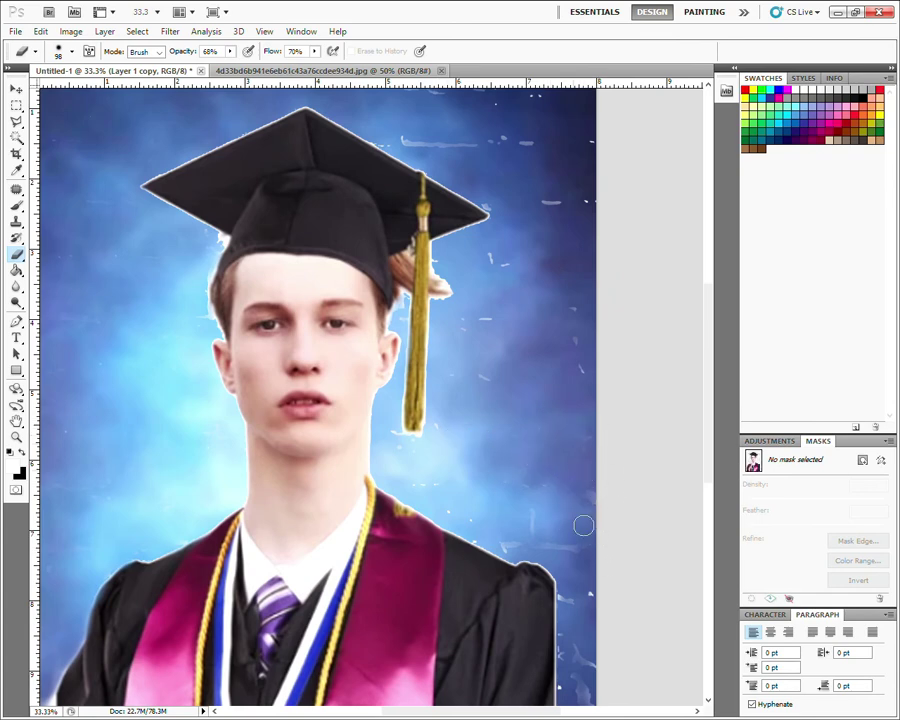
{"action": "scroll", "coordinate": [576, 268], "scroll_direction": "up", "scroll_amount": 3}
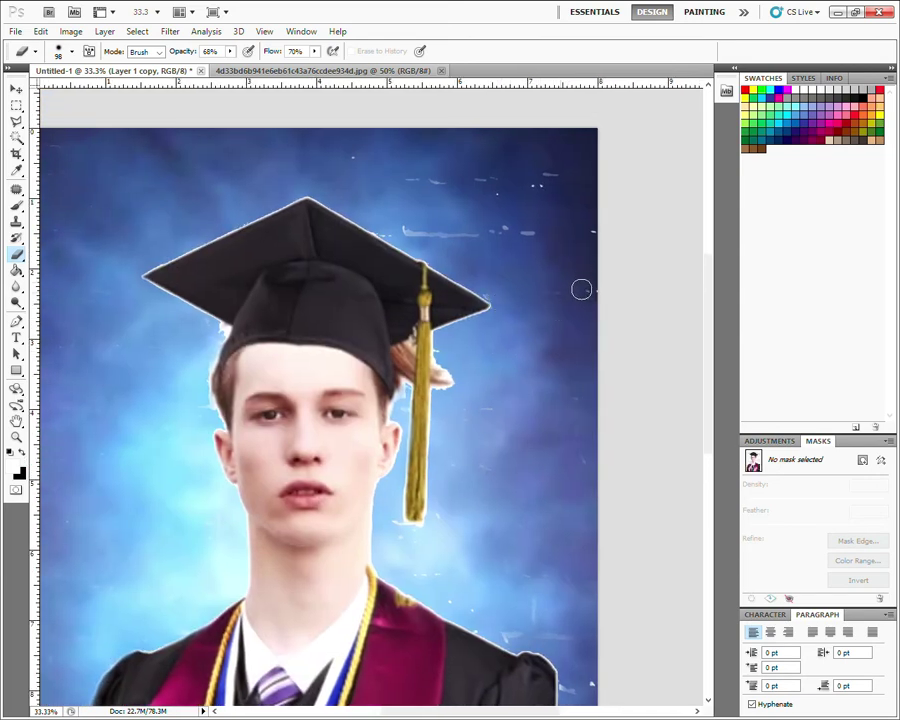
{"action": "left_click_drag", "start_coordinate": [538, 243], "coordinate": [424, 239]}
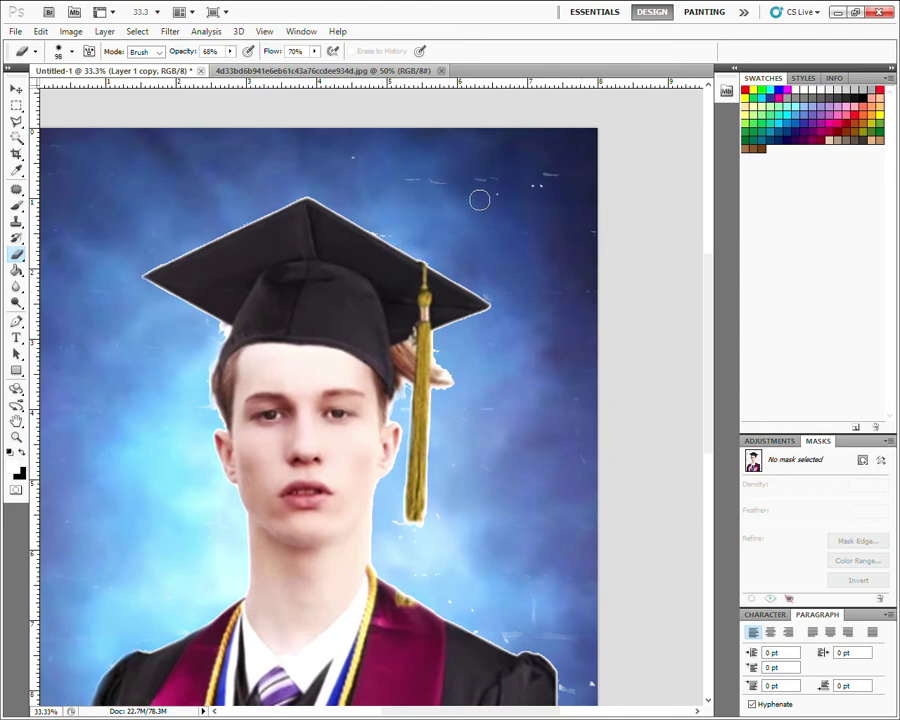
{"action": "mouse_move", "coordinate": [479, 200]}
{"action": "left_mouse_down"}
{"action": "mouse_move", "coordinate": [441, 188]}
{"action": "mouse_move", "coordinate": [559, 190]}
{"action": "left_mouse_up"}
{"action": "left_click_drag", "start_coordinate": [551, 463], "coordinate": [528, 366]}
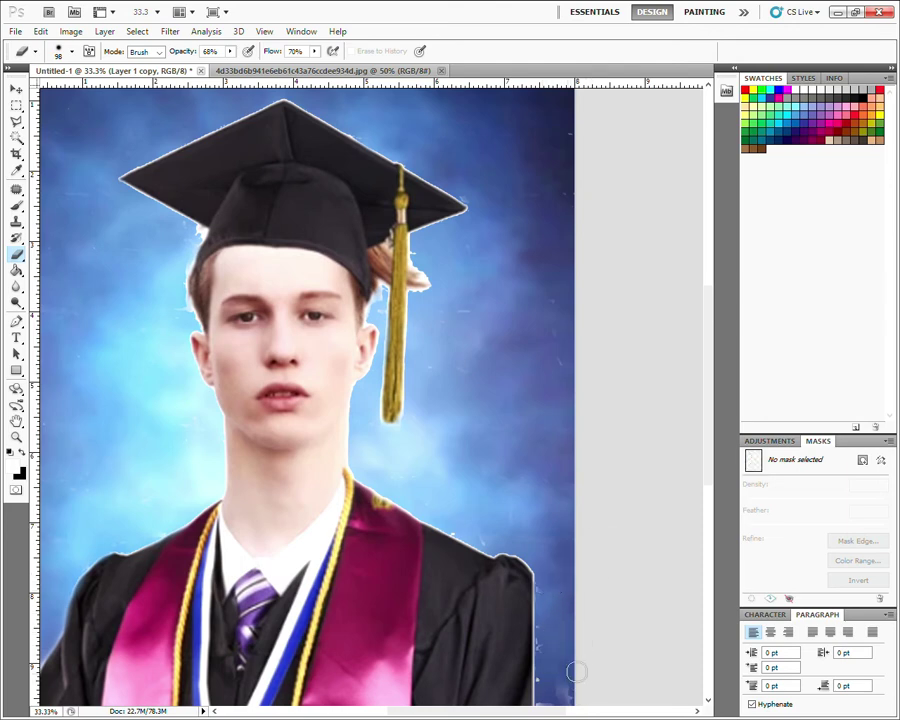
Step: Erase the white fringe along the gown's lower right edge, then re-centre the portrait
{"action": "scroll", "coordinate": [575, 630], "scroll_direction": "down", "scroll_amount": 1}
{"action": "scroll", "coordinate": [580, 625], "scroll_direction": "down", "scroll_amount": 4}
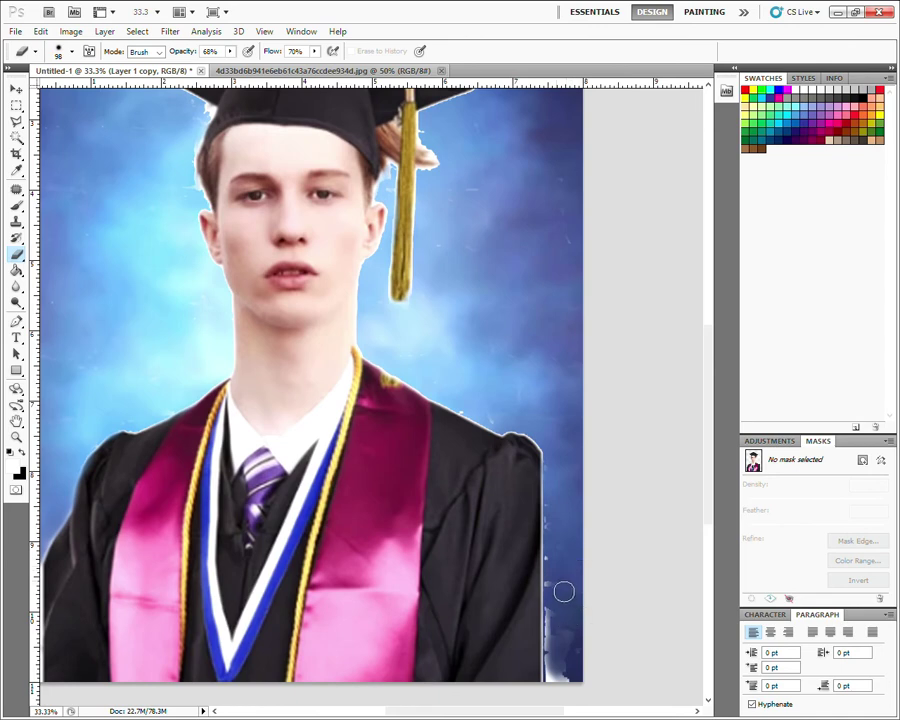
{"action": "mouse_move", "coordinate": [563, 504]}
{"action": "left_mouse_down"}
{"action": "mouse_move", "coordinate": [562, 650]}
{"action": "mouse_move", "coordinate": [559, 549]}
{"action": "left_mouse_up"}
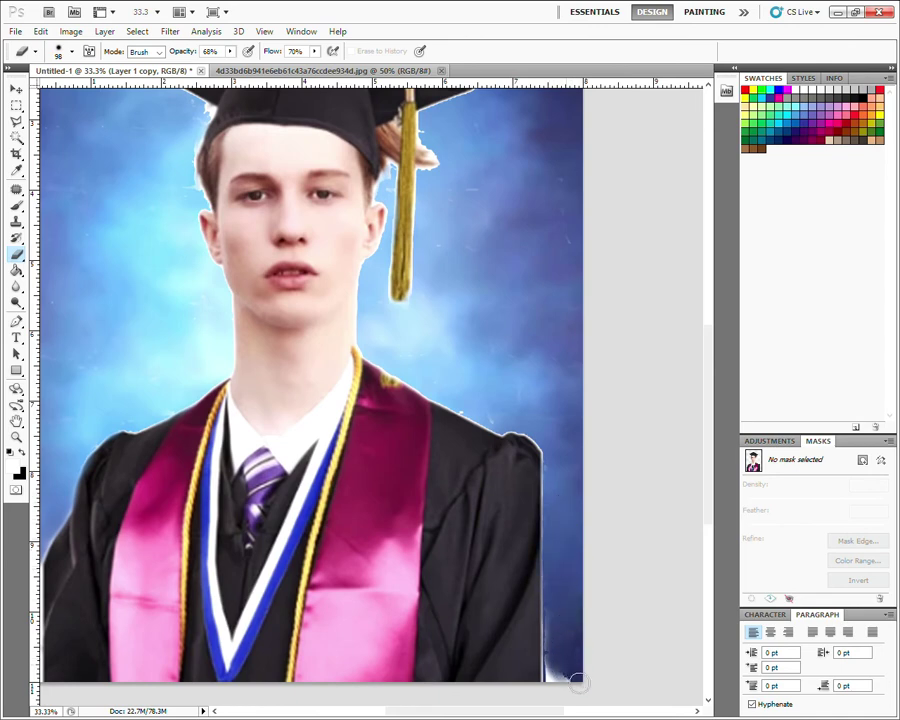
{"action": "mouse_move", "coordinate": [567, 692]}
{"action": "left_mouse_down"}
{"action": "mouse_move", "coordinate": [557, 643]}
{"action": "mouse_move", "coordinate": [563, 690]}
{"action": "mouse_move", "coordinate": [578, 627]}
{"action": "left_mouse_up"}
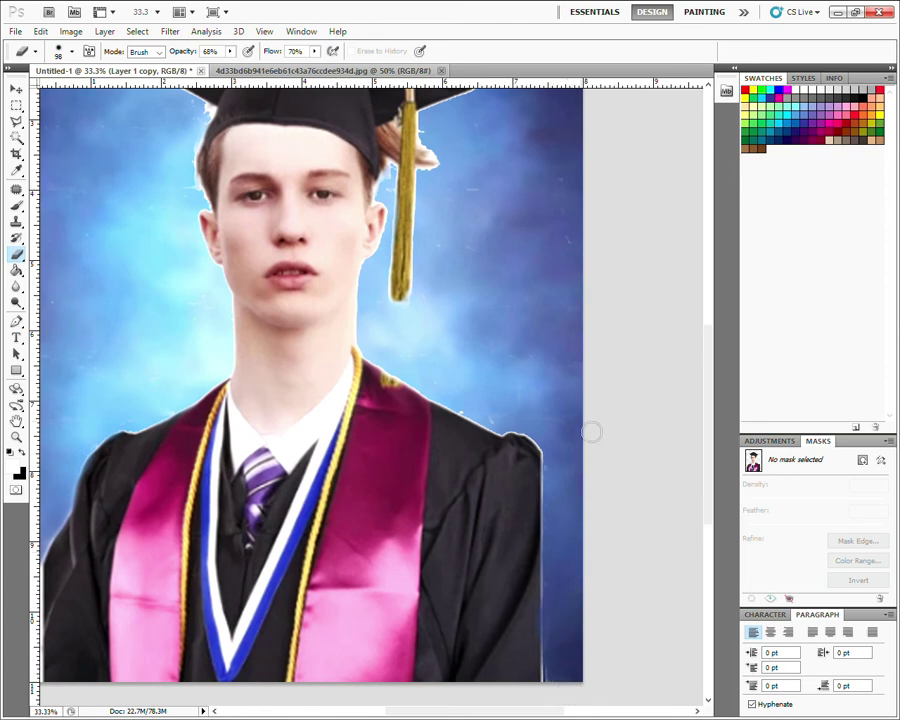
{"action": "key", "text": "ctrl+z"}
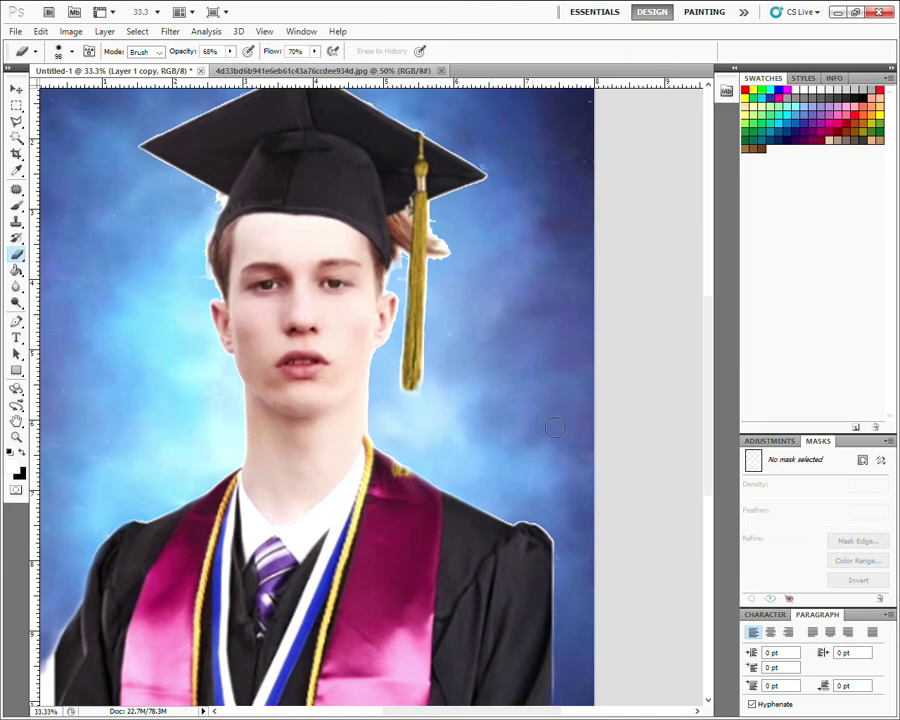
{"action": "left_click_drag", "start_coordinate": [490, 377], "coordinate": [592, 474]}
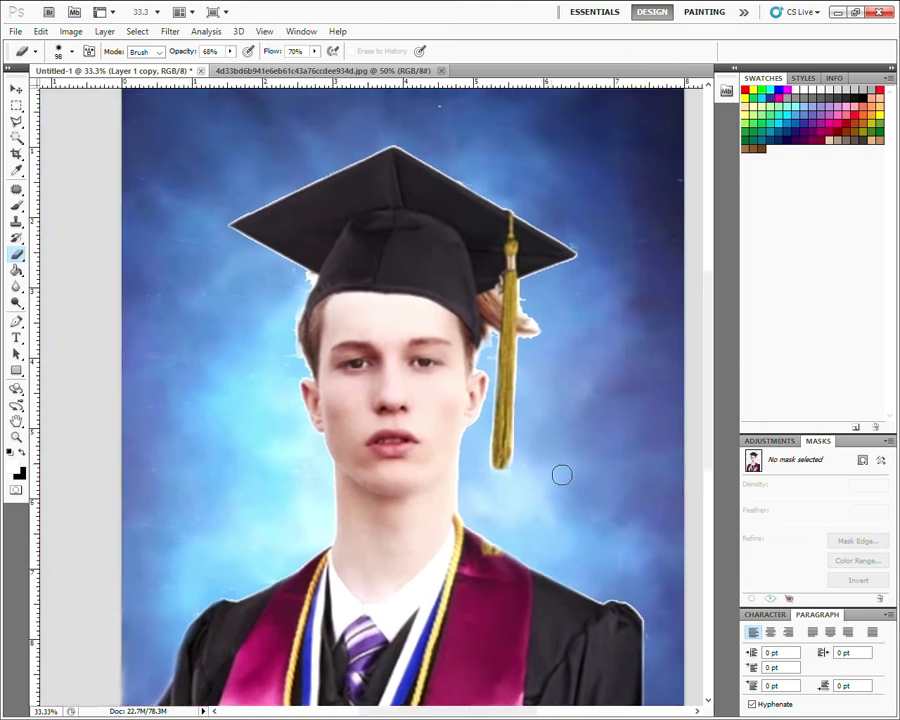
Step: At 100% zoom, erase the white halo along the hair's left edge down toward the ear
{"action": "key", "text": "ctrl+plus"}
{"action": "key", "text": "ctrl+plus"}
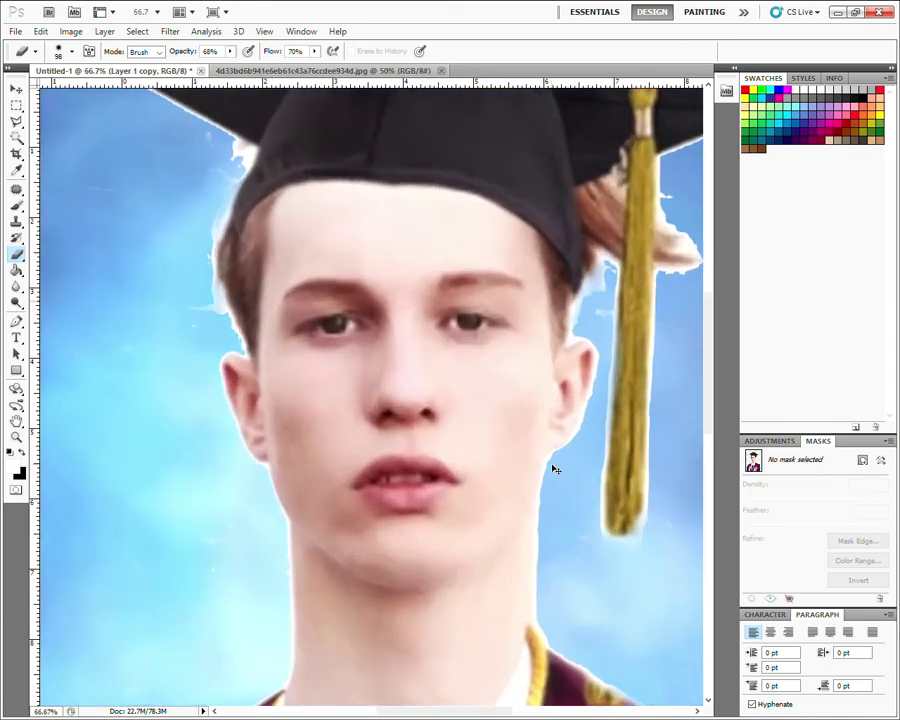
{"action": "key", "text": "ctrl+plus"}
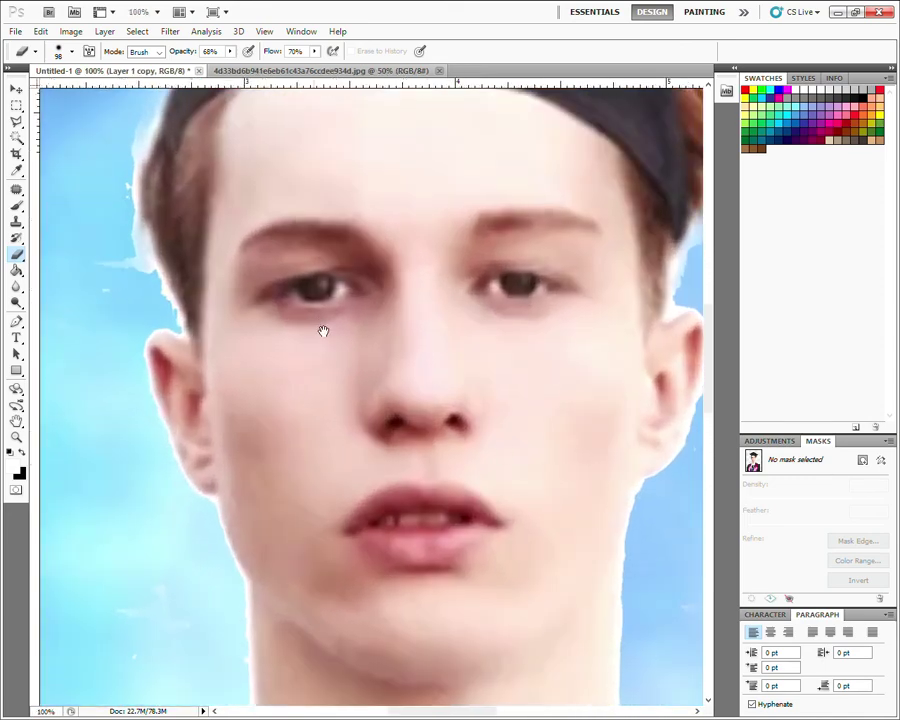
{"action": "left_click_drag", "start_coordinate": [190, 295], "coordinate": [330, 400]}
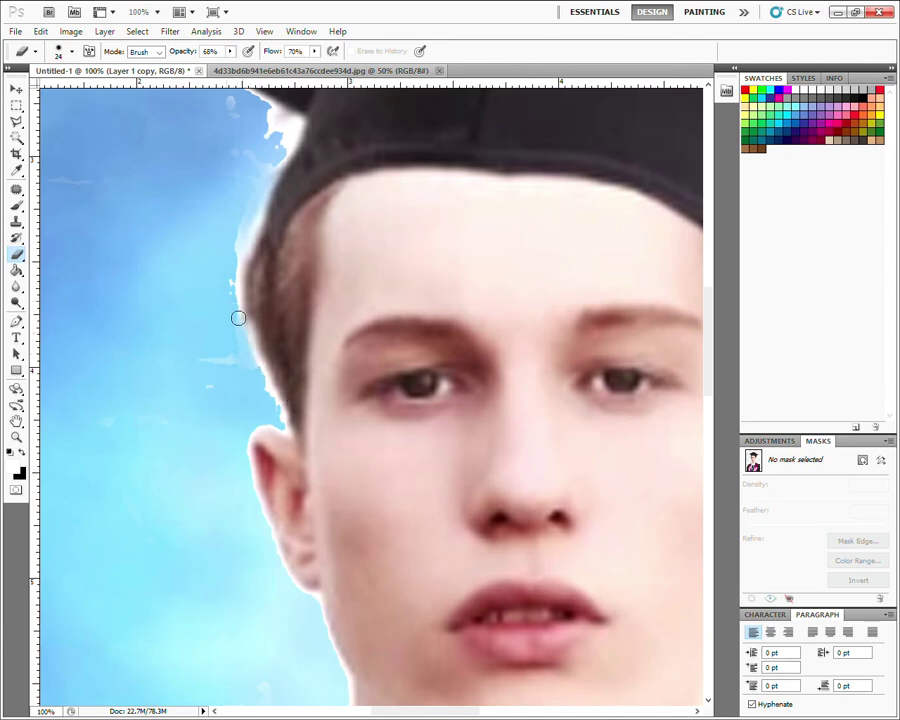
{"action": "mouse_move", "coordinate": [237, 315]}
{"action": "left_mouse_down"}
{"action": "mouse_move", "coordinate": [258, 383]}
{"action": "mouse_move", "coordinate": [242, 267]}
{"action": "mouse_move", "coordinate": [249, 236]}
{"action": "left_mouse_up"}
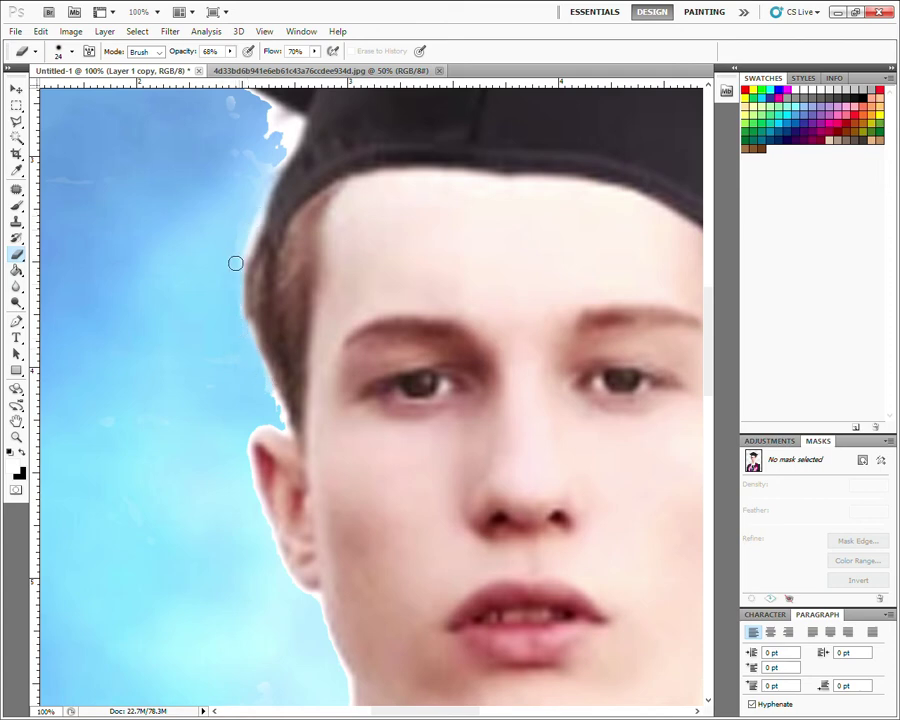
{"action": "left_click_drag", "start_coordinate": [261, 389], "coordinate": [284, 424]}
{"action": "left_click_drag", "start_coordinate": [216, 306], "coordinate": [246, 257]}
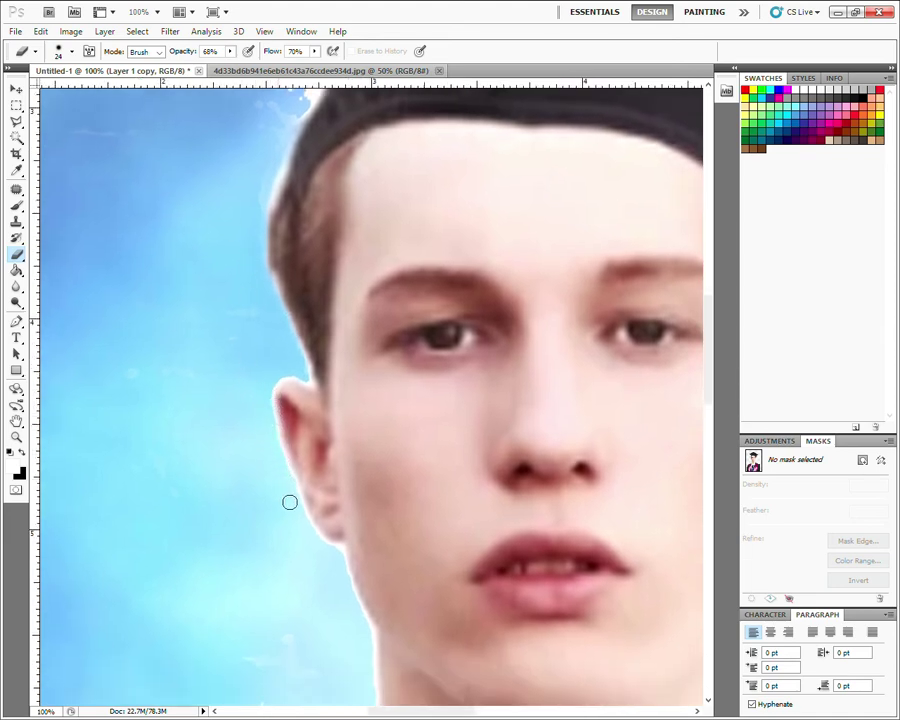
{"action": "left_click_drag", "start_coordinate": [234, 385], "coordinate": [238, 505]}
{"action": "left_click_drag", "start_coordinate": [293, 291], "coordinate": [265, 364]}
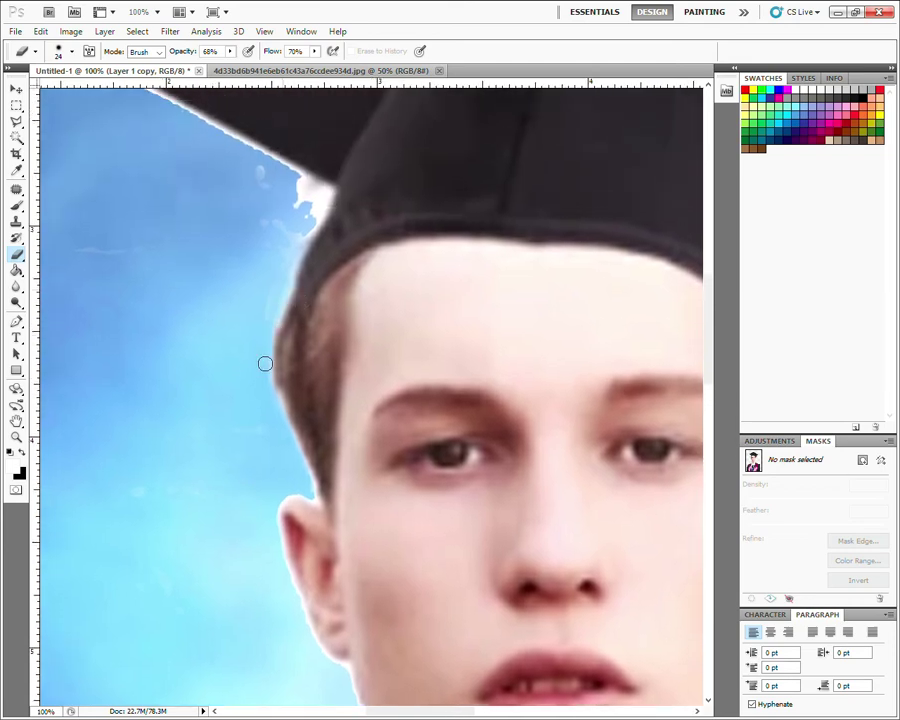
{"action": "left_click_drag", "start_coordinate": [274, 291], "coordinate": [265, 307]}
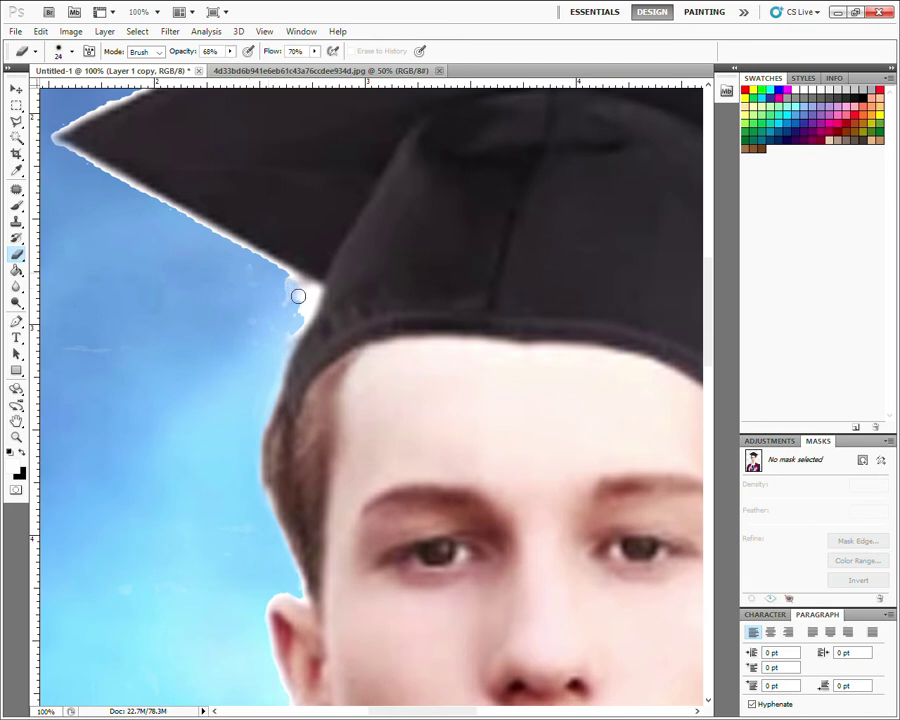
Step: Erase the white fringe along the cap's left edge and lower brim out to the tip
{"action": "mouse_move", "coordinate": [297, 295]}
{"action": "left_mouse_down"}
{"action": "mouse_move", "coordinate": [311, 297]}
{"action": "mouse_move", "coordinate": [294, 316]}
{"action": "mouse_move", "coordinate": [272, 424]}
{"action": "left_mouse_up"}
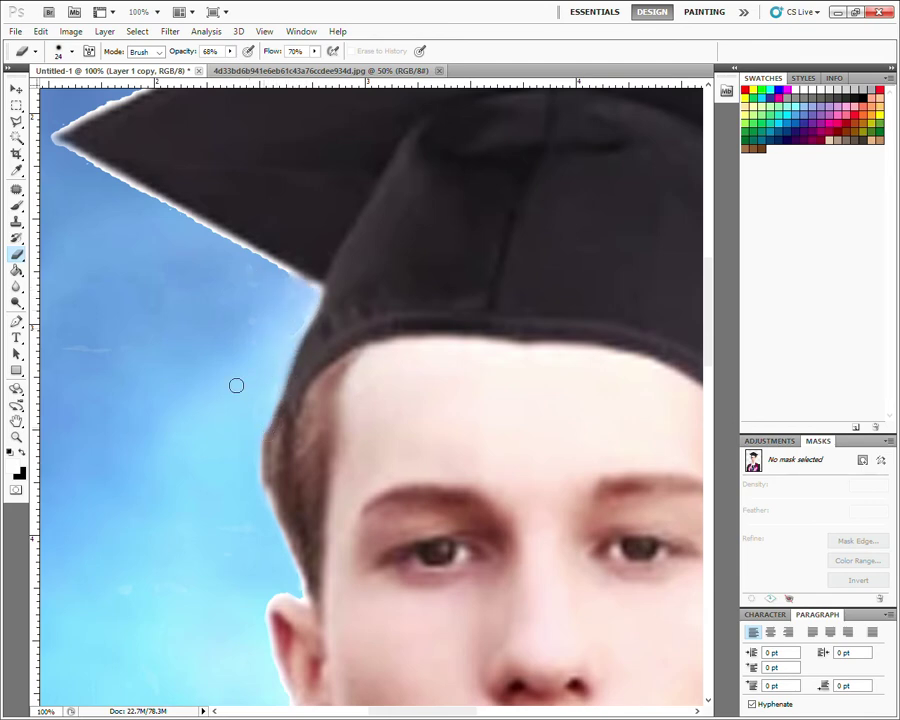
{"action": "left_click_drag", "start_coordinate": [172, 307], "coordinate": [227, 367]}
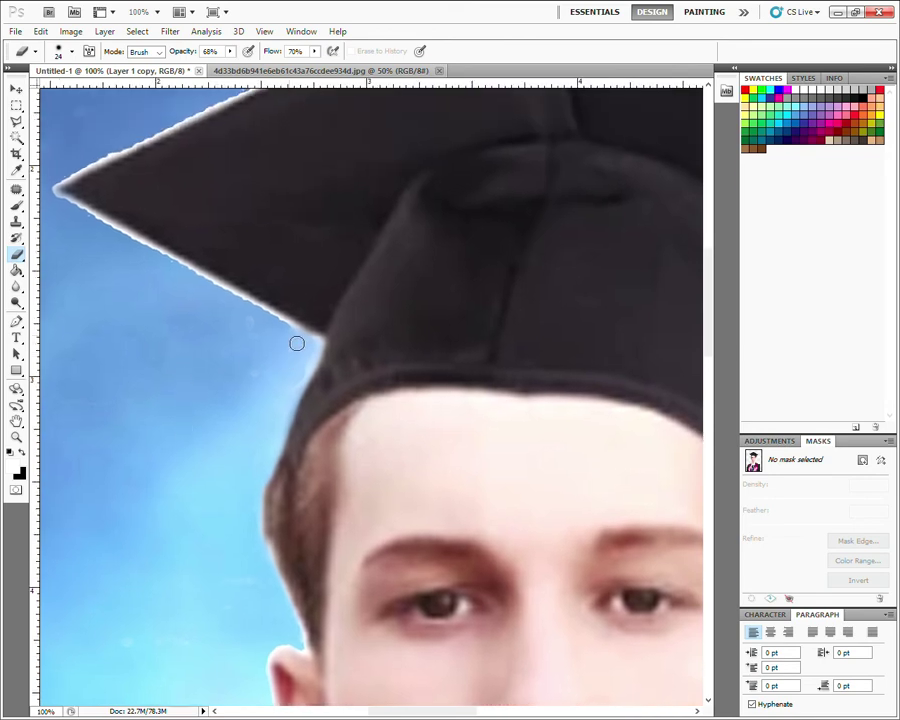
{"action": "mouse_move", "coordinate": [255, 314]}
{"action": "left_mouse_down"}
{"action": "mouse_move", "coordinate": [304, 341]}
{"action": "mouse_move", "coordinate": [223, 296]}
{"action": "left_mouse_up"}
{"action": "mouse_move", "coordinate": [248, 338]}
{"action": "left_mouse_down"}
{"action": "mouse_move", "coordinate": [285, 410]}
{"action": "mouse_move", "coordinate": [216, 346]}
{"action": "mouse_move", "coordinate": [170, 324]}
{"action": "mouse_move", "coordinate": [186, 334]}
{"action": "left_mouse_up"}
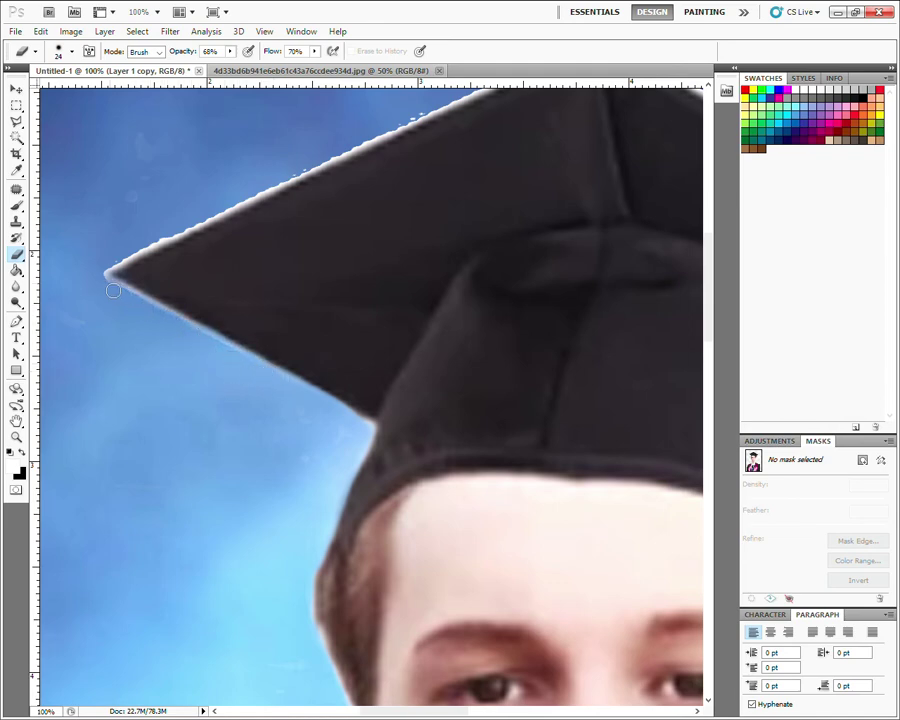
{"action": "left_click_drag", "start_coordinate": [113, 290], "coordinate": [166, 318]}
{"action": "left_click_drag", "start_coordinate": [216, 408], "coordinate": [246, 490]}
{"action": "mouse_move", "coordinate": [163, 349]}
{"action": "left_mouse_down"}
{"action": "mouse_move", "coordinate": [215, 327]}
{"action": "mouse_move", "coordinate": [152, 362]}
{"action": "mouse_move", "coordinate": [244, 316]}
{"action": "left_mouse_up"}
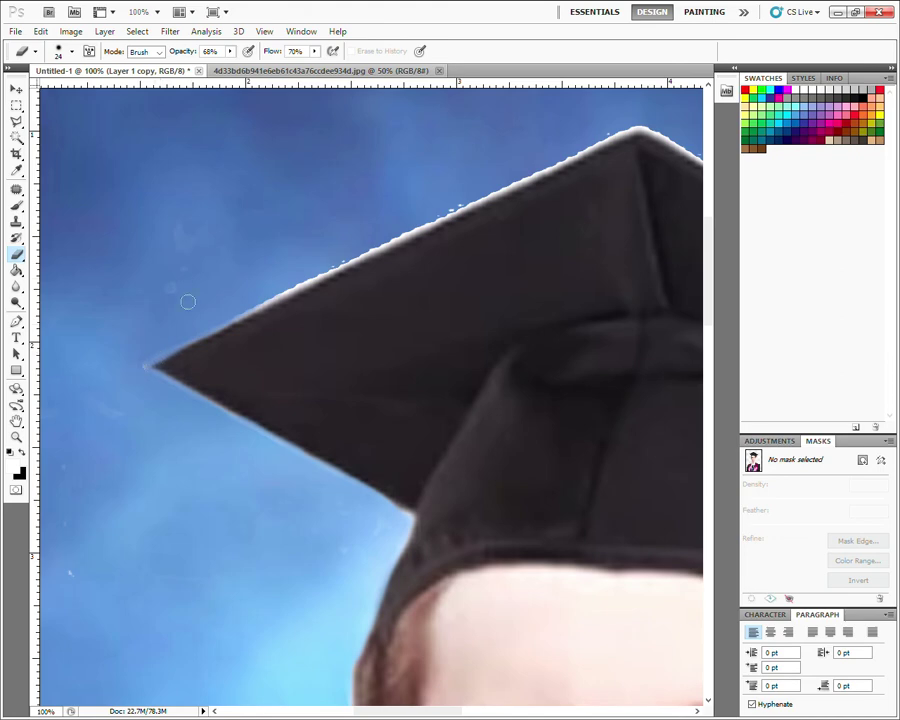
Step: Erase the white fringe along the upper edge of the left brim
{"action": "left_click_drag", "start_coordinate": [188, 301], "coordinate": [146, 340]}
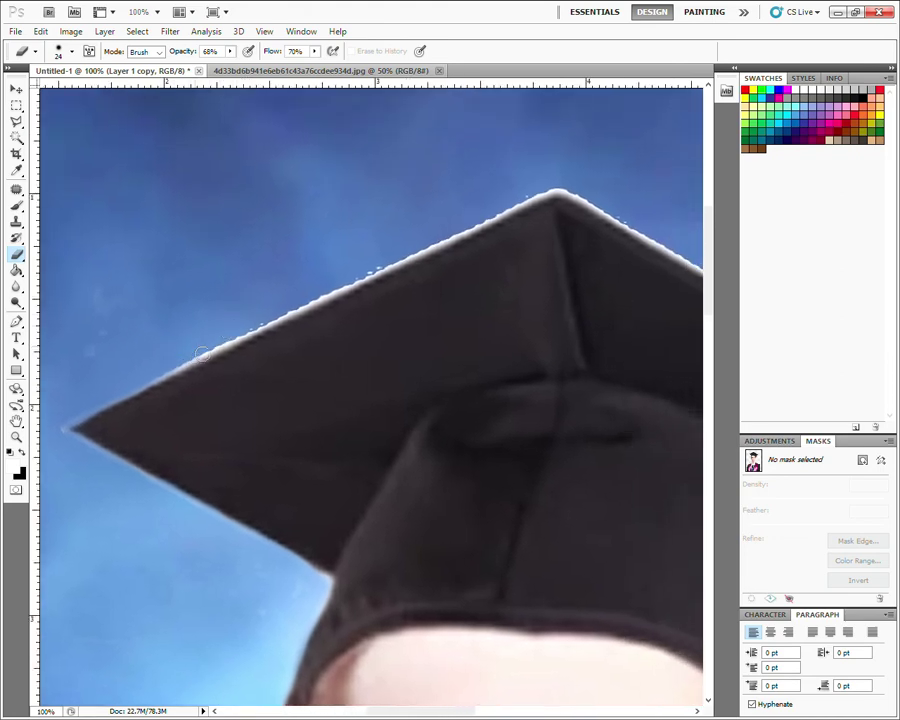
{"action": "left_click_drag", "start_coordinate": [225, 347], "coordinate": [150, 378]}
{"action": "left_click_drag", "start_coordinate": [222, 341], "coordinate": [160, 382]}
{"action": "left_click_drag", "start_coordinate": [241, 340], "coordinate": [216, 356]}
{"action": "left_click_drag", "start_coordinate": [291, 315], "coordinate": [220, 349]}
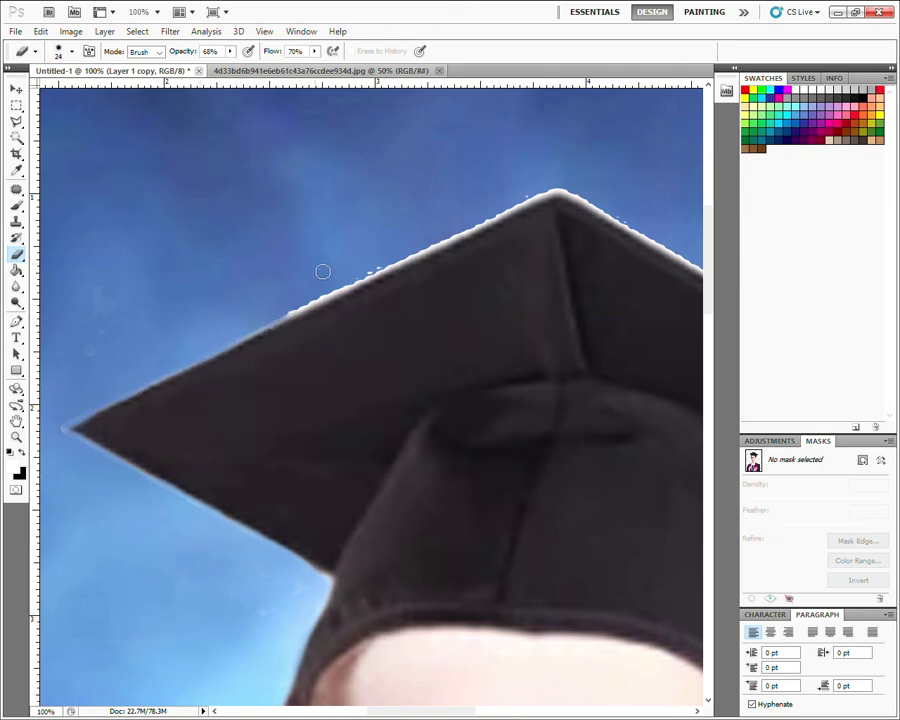
{"action": "mouse_move", "coordinate": [294, 316]}
{"action": "left_mouse_down"}
{"action": "mouse_move", "coordinate": [377, 273]}
{"action": "mouse_move", "coordinate": [293, 322]}
{"action": "left_mouse_up"}
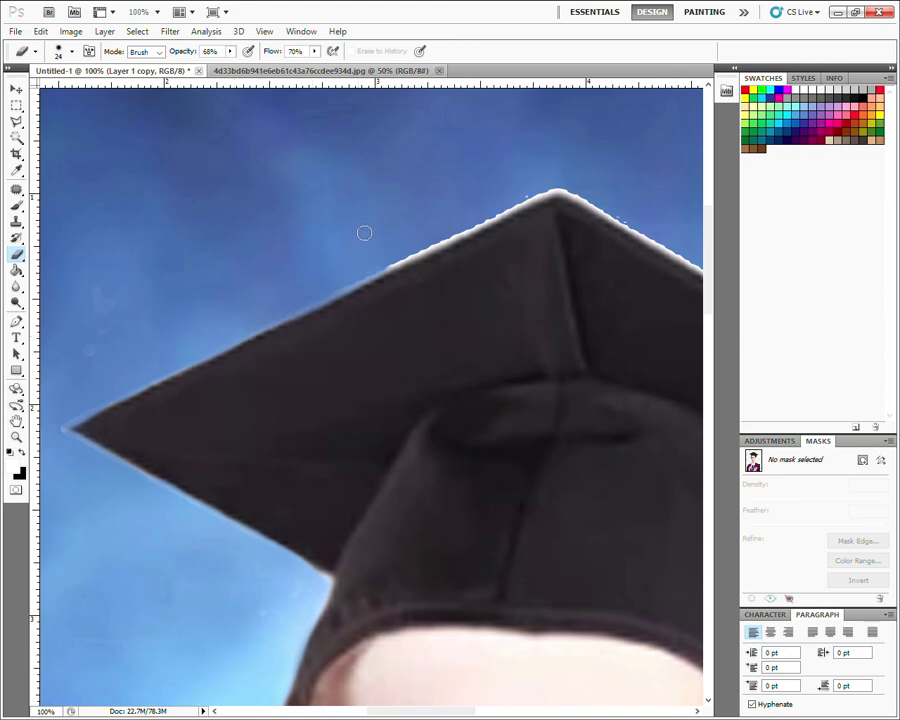
Step: Zoom in on the chin and erase the white fringe down the neck edge
{"action": "key", "text": "ctrl+minus"}
{"action": "key", "text": "ctrl+minus"}
{"action": "key", "text": "ctrl+minus"}
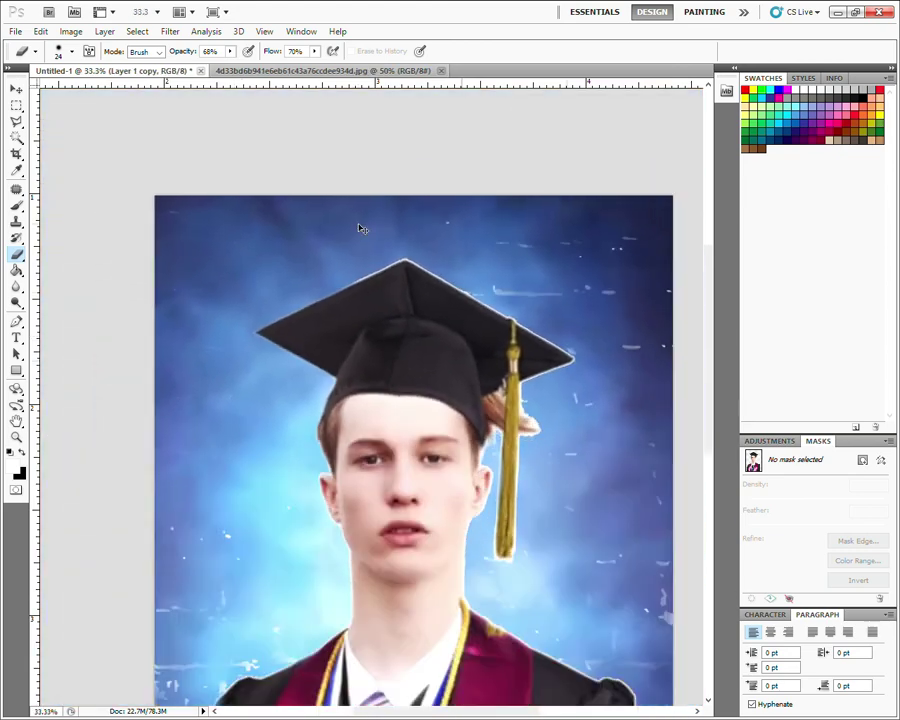
{"action": "key", "text": "ctrl+minus"}
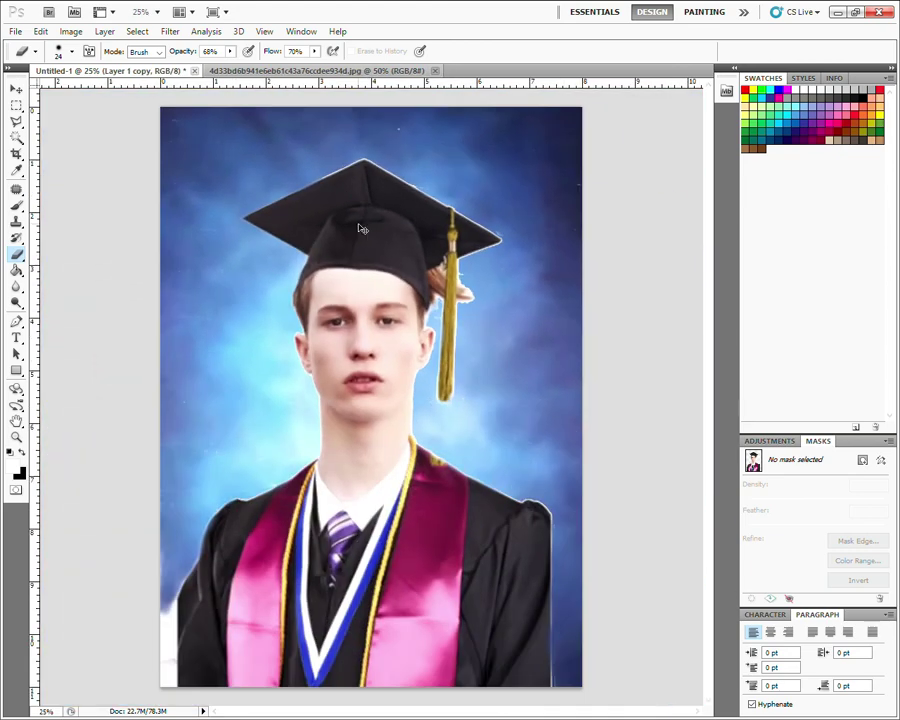
{"action": "key", "text": "ctrl+plus"}
{"action": "key", "text": "ctrl+plus"}
{"action": "key", "text": "ctrl+plus"}
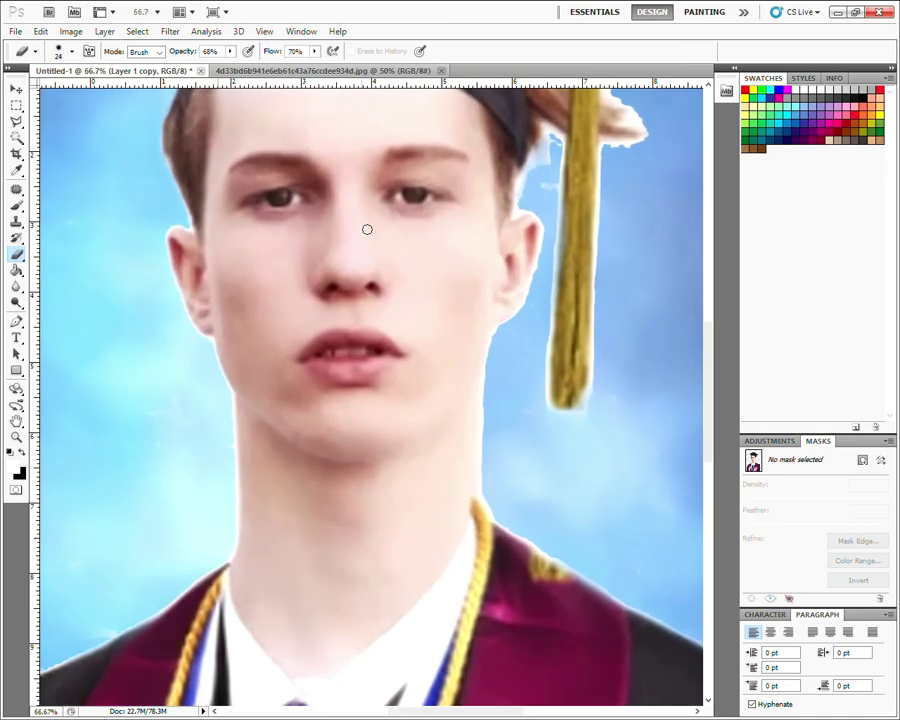
{"action": "key", "text": "ctrl+plus"}
{"action": "key", "text": "ctrl+plus"}
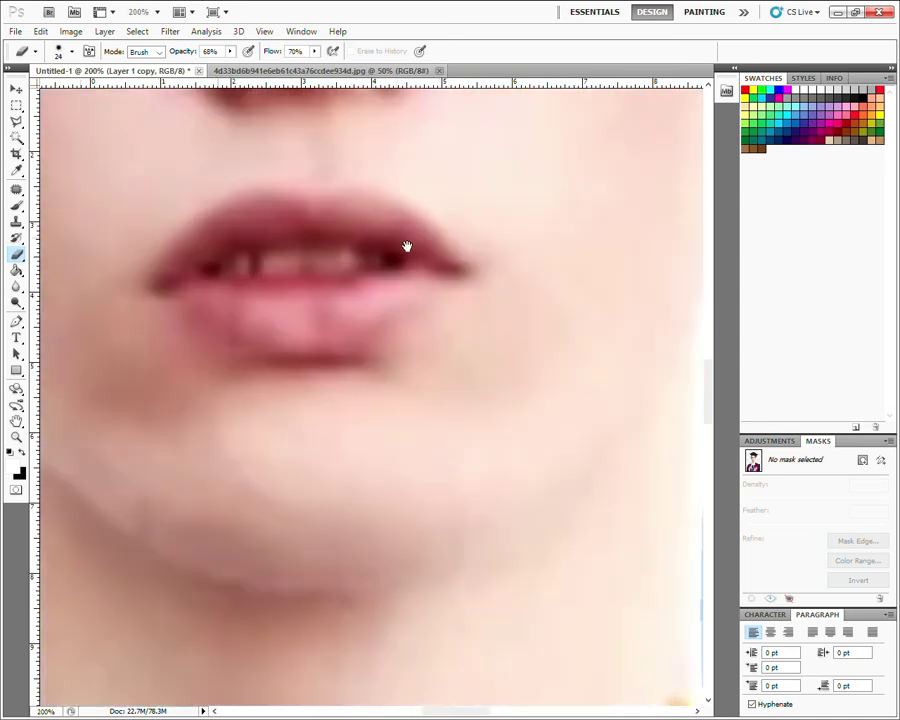
{"action": "left_click_drag", "start_coordinate": [406, 244], "coordinate": [60, 355]}
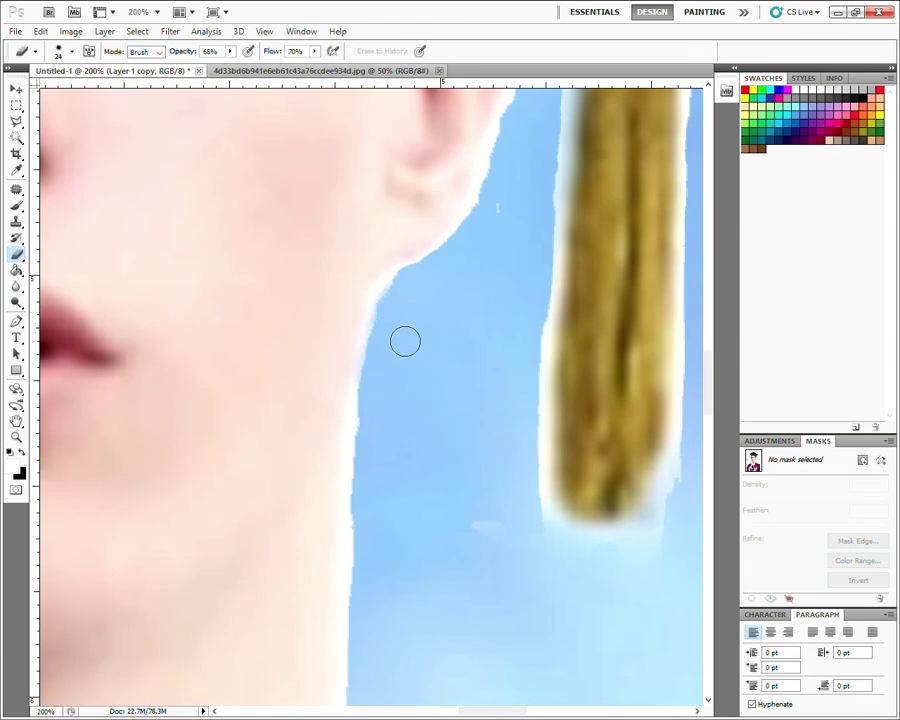
{"action": "mouse_move", "coordinate": [417, 298]}
{"action": "left_mouse_down"}
{"action": "mouse_move", "coordinate": [388, 362]}
{"action": "mouse_move", "coordinate": [378, 470]}
{"action": "mouse_move", "coordinate": [388, 383]}
{"action": "left_mouse_up"}
{"action": "left_click_drag", "start_coordinate": [378, 512], "coordinate": [374, 641]}
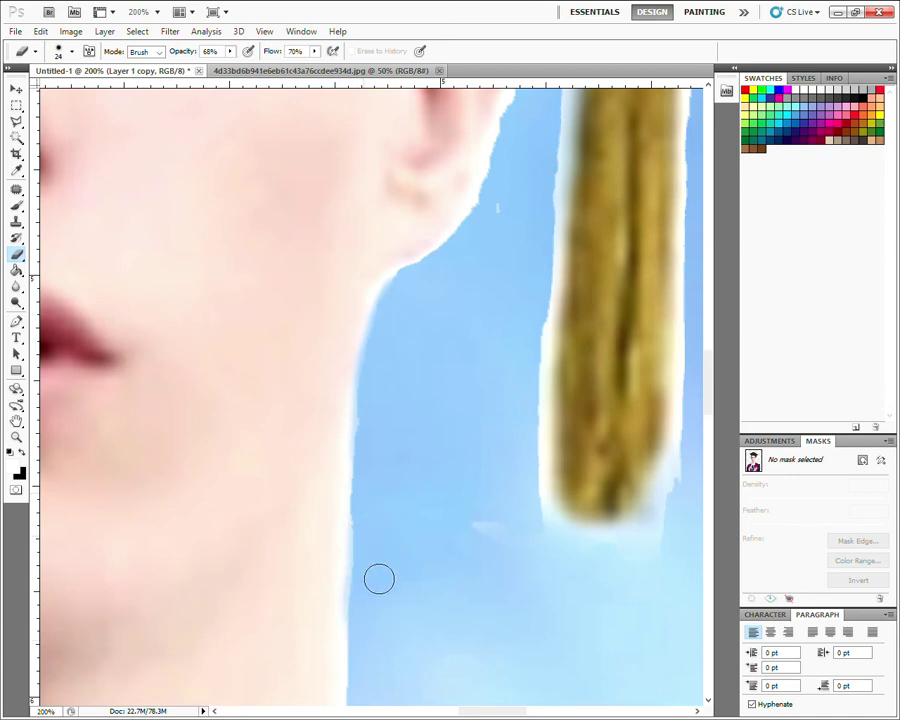
Step: Shrink the eraser to about 16 px and move the view up to the ear
{"action": "left_click_drag", "start_coordinate": [497, 381], "coordinate": [435, 511]}
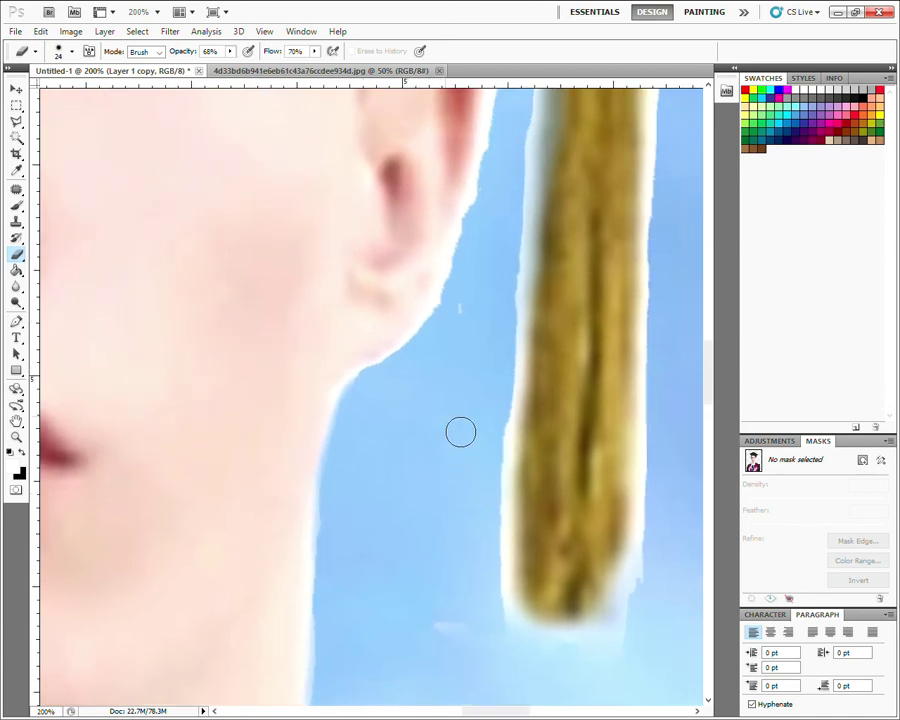
{"action": "key", "text": "bracketleft"}
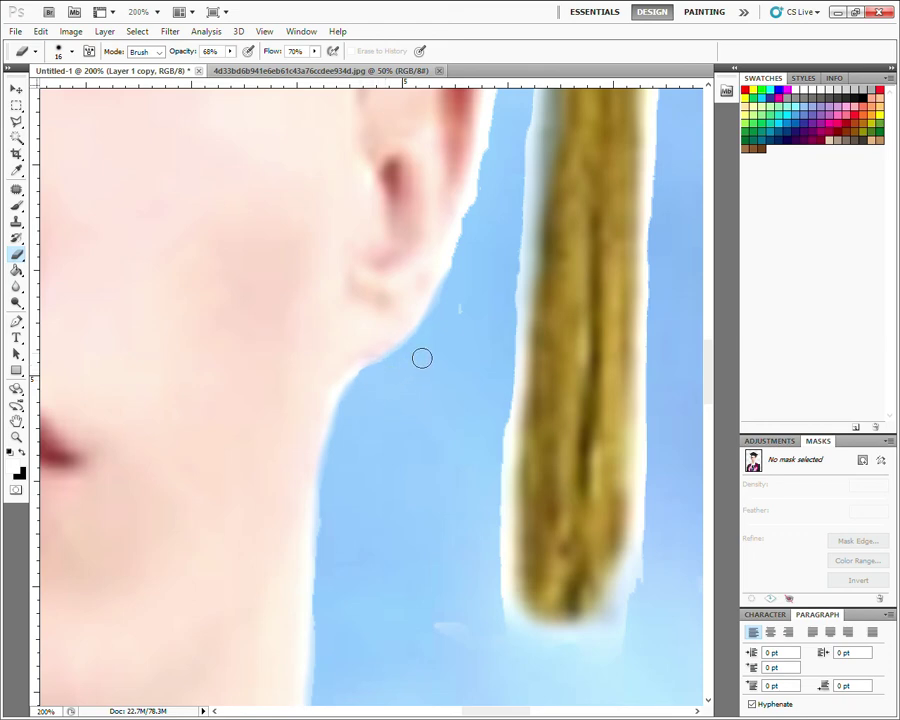
{"action": "left_click_drag", "start_coordinate": [430, 412], "coordinate": [400, 474]}
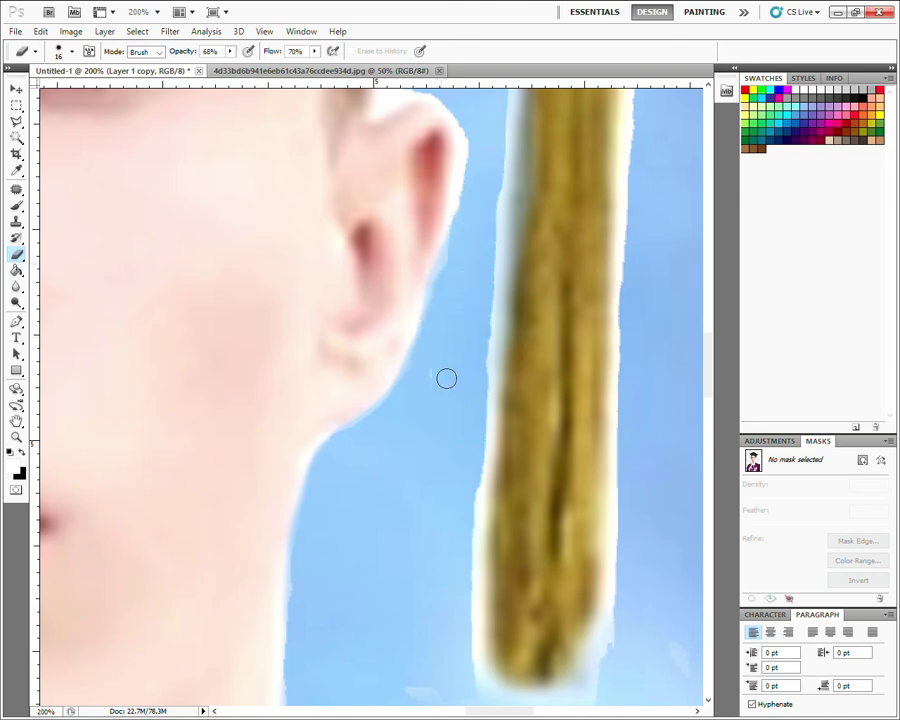
{"action": "left_click_drag", "start_coordinate": [446, 378], "coordinate": [419, 456]}
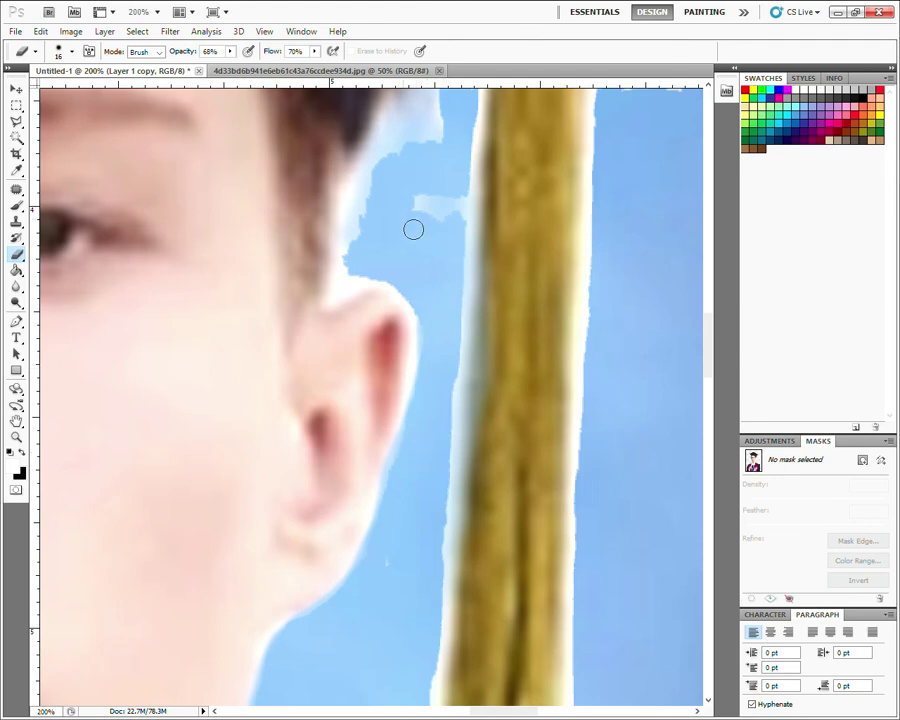
Step: Erase the white fringe along the hair edge and left of the tassel cord
{"action": "left_click_drag", "start_coordinate": [418, 198], "coordinate": [466, 213]}
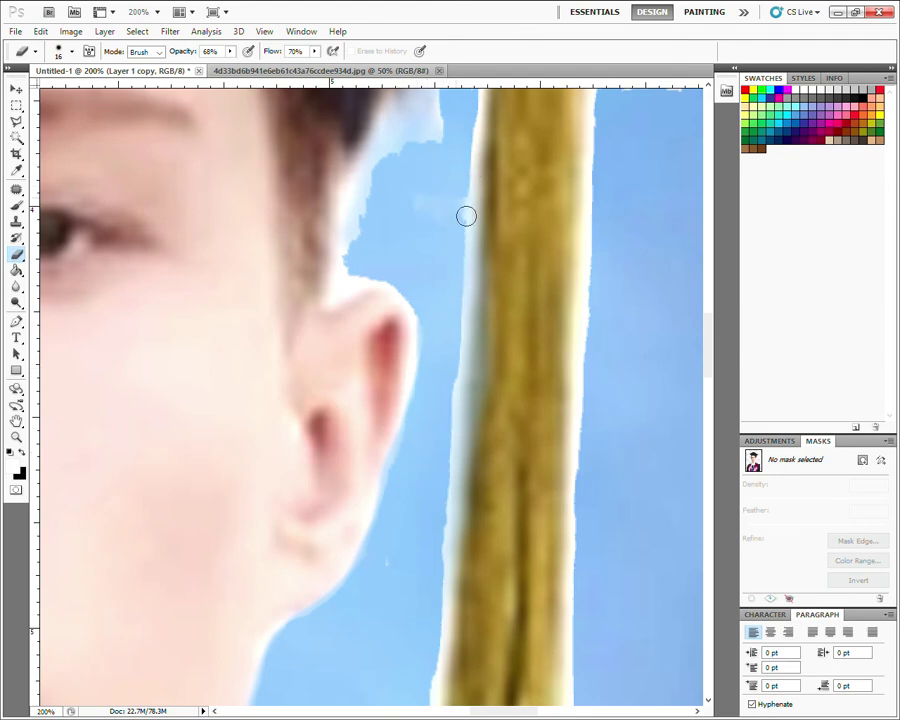
{"action": "left_click_drag", "start_coordinate": [414, 235], "coordinate": [406, 316]}
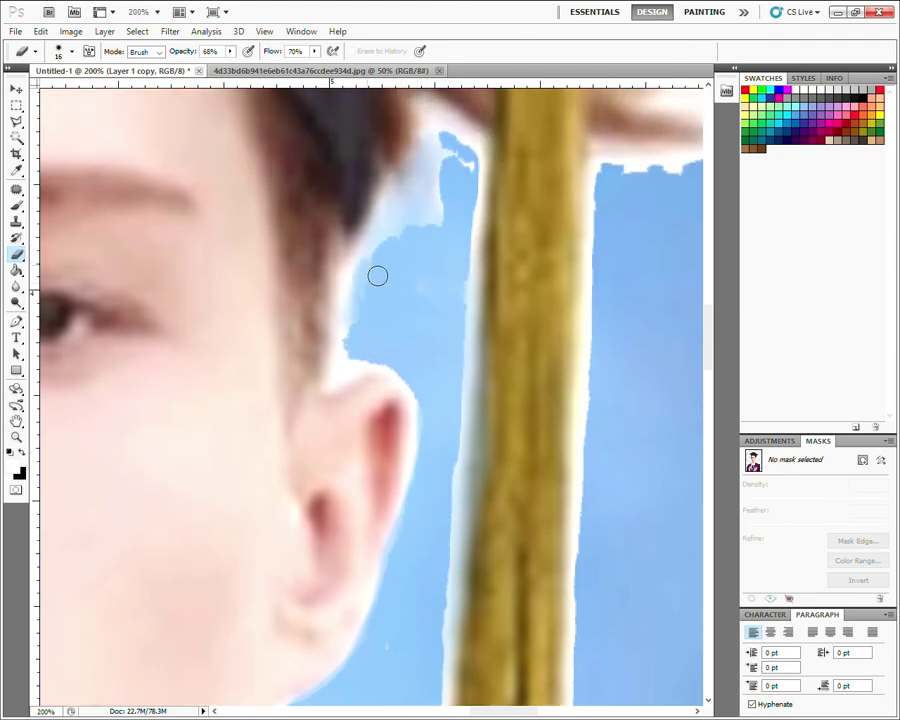
{"action": "mouse_move", "coordinate": [370, 354]}
{"action": "left_mouse_down"}
{"action": "mouse_move", "coordinate": [364, 326]}
{"action": "mouse_move", "coordinate": [358, 336]}
{"action": "mouse_move", "coordinate": [364, 306]}
{"action": "mouse_move", "coordinate": [368, 366]}
{"action": "left_mouse_up"}
{"action": "left_click_drag", "start_coordinate": [410, 323], "coordinate": [398, 348]}
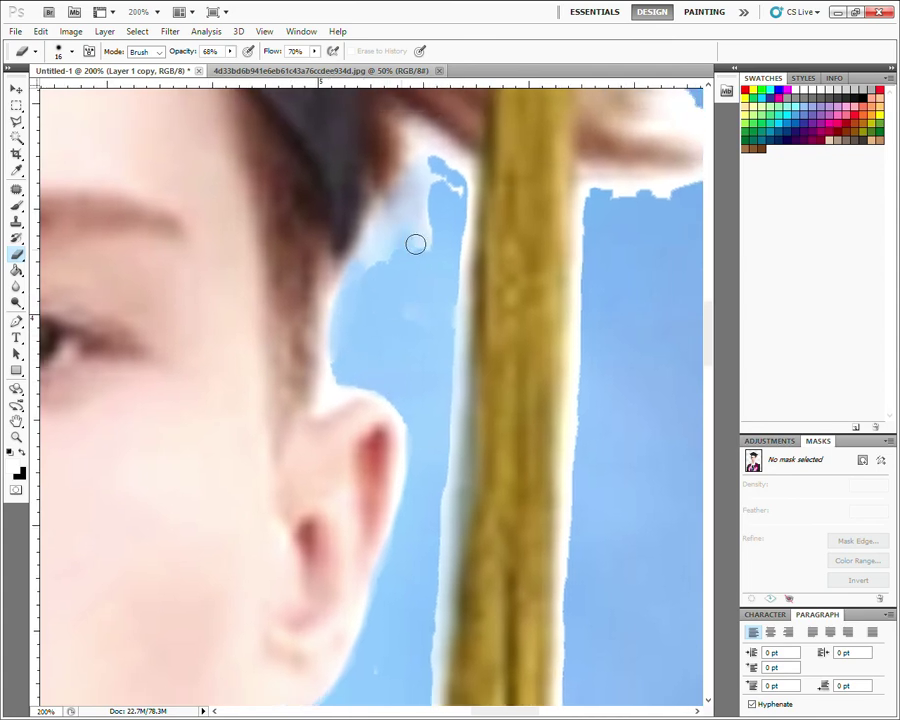
{"action": "mouse_move", "coordinate": [381, 271]}
{"action": "left_mouse_down"}
{"action": "mouse_move", "coordinate": [426, 185]}
{"action": "mouse_move", "coordinate": [444, 289]}
{"action": "mouse_move", "coordinate": [449, 190]}
{"action": "left_mouse_up"}
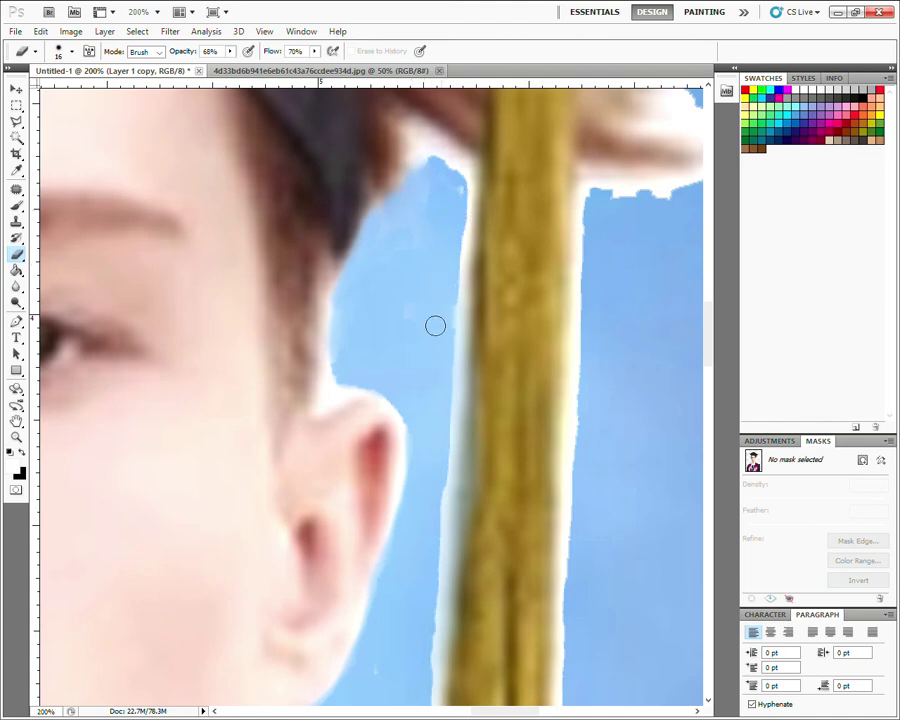
{"action": "mouse_move", "coordinate": [434, 323]}
{"action": "left_mouse_down"}
{"action": "mouse_move", "coordinate": [465, 196]}
{"action": "mouse_move", "coordinate": [462, 174]}
{"action": "mouse_move", "coordinate": [424, 174]}
{"action": "mouse_move", "coordinate": [444, 166]}
{"action": "mouse_move", "coordinate": [426, 152]}
{"action": "mouse_move", "coordinate": [466, 181]}
{"action": "mouse_move", "coordinate": [470, 249]}
{"action": "mouse_move", "coordinate": [457, 357]}
{"action": "mouse_move", "coordinate": [468, 193]}
{"action": "mouse_move", "coordinate": [448, 249]}
{"action": "mouse_move", "coordinate": [424, 225]}
{"action": "mouse_move", "coordinate": [464, 172]}
{"action": "left_mouse_up"}
Step: Erase the white fringe around the hair tuft and the cord's right edge
{"action": "mouse_move", "coordinate": [518, 287]}
{"action": "left_mouse_down"}
{"action": "mouse_move", "coordinate": [386, 374]}
{"action": "mouse_move", "coordinate": [436, 336]}
{"action": "mouse_move", "coordinate": [426, 342]}
{"action": "left_mouse_up"}
{"action": "mouse_move", "coordinate": [426, 342]}
{"action": "left_mouse_down"}
{"action": "mouse_move", "coordinate": [367, 335]}
{"action": "mouse_move", "coordinate": [416, 331]}
{"action": "mouse_move", "coordinate": [348, 333]}
{"action": "mouse_move", "coordinate": [335, 375]}
{"action": "left_mouse_up"}
{"action": "mouse_move", "coordinate": [339, 327]}
{"action": "left_mouse_down"}
{"action": "mouse_move", "coordinate": [432, 331]}
{"action": "mouse_move", "coordinate": [374, 331]}
{"action": "mouse_move", "coordinate": [457, 319]}
{"action": "left_mouse_up"}
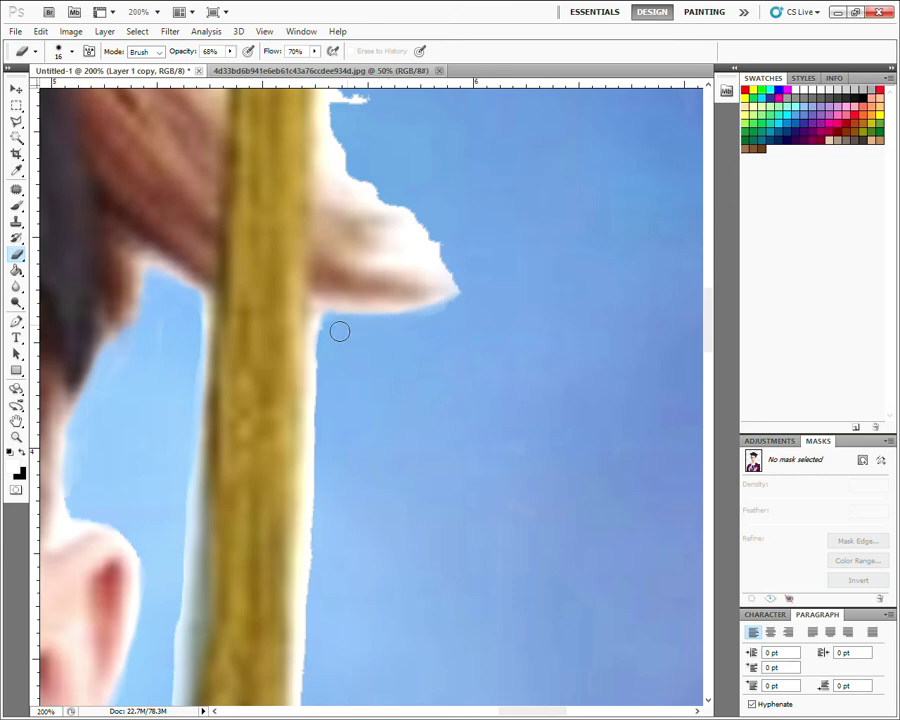
{"action": "left_click_drag", "start_coordinate": [341, 329], "coordinate": [342, 399]}
{"action": "scroll", "coordinate": [454, 395], "scroll_direction": "up", "scroll_amount": 2}
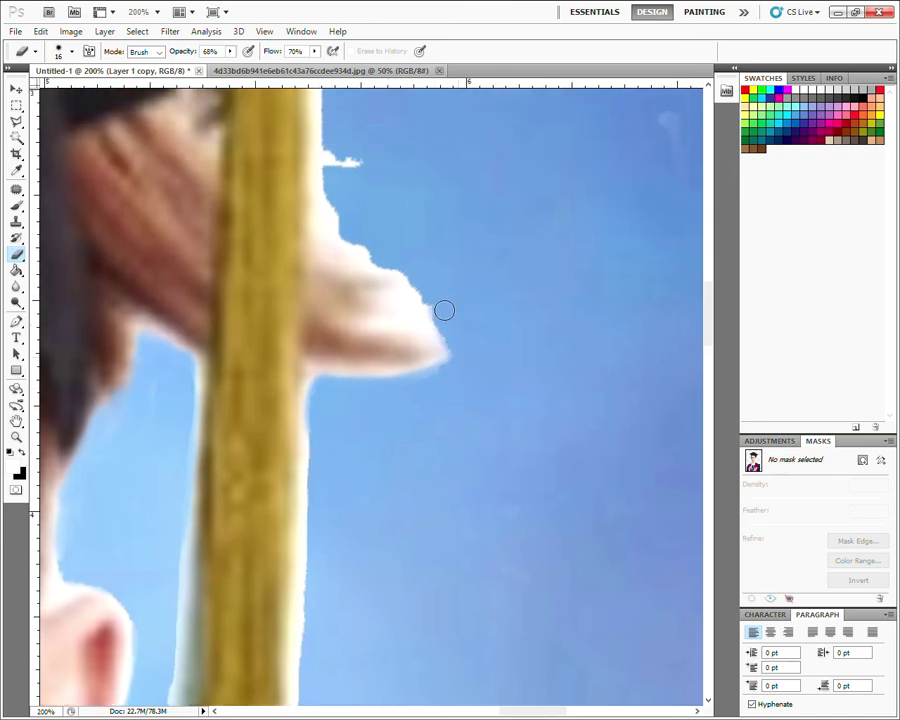
{"action": "left_click_drag", "start_coordinate": [460, 354], "coordinate": [403, 275]}
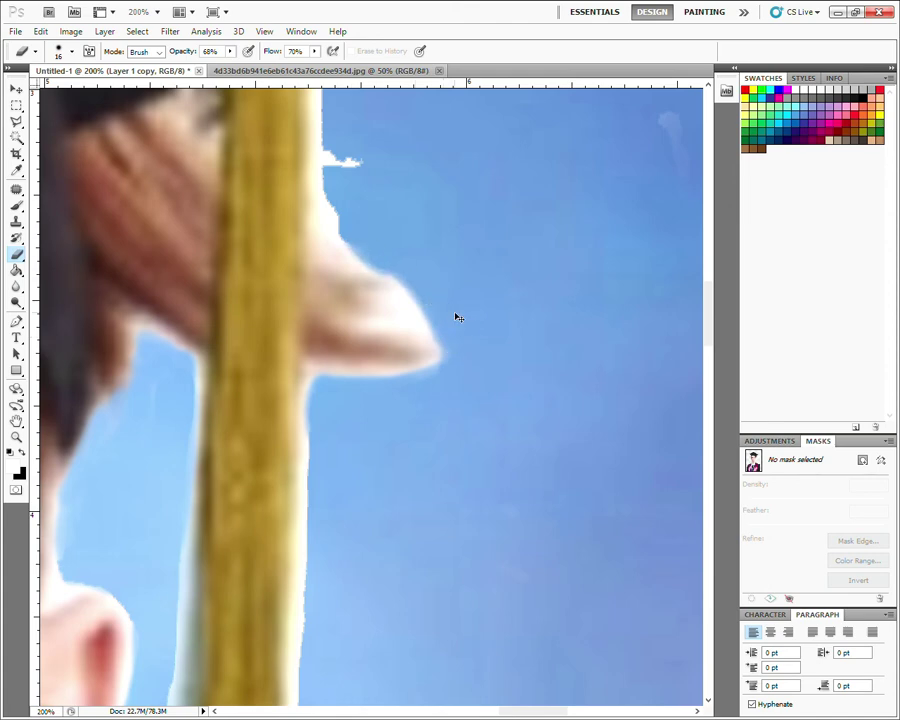
{"action": "key", "text": "ctrl+minus"}
{"action": "key", "text": "ctrl+minus"}
{"action": "key", "text": "ctrl+minus"}
{"action": "key", "text": "ctrl+minus"}
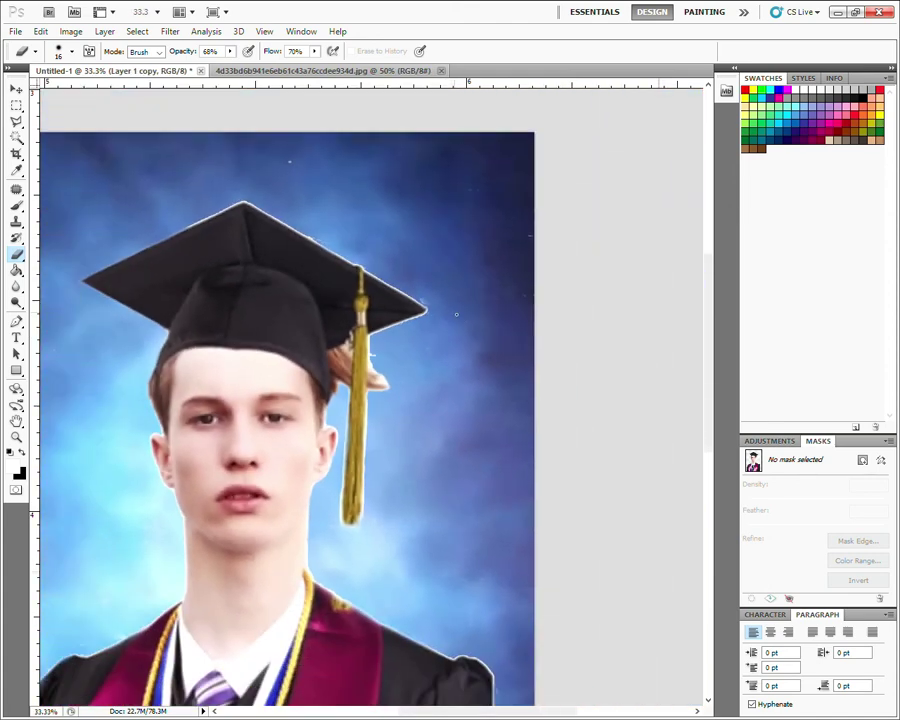
{"action": "key", "text": "ctrl+plus"}
{"action": "key", "text": "ctrl+plus"}
{"action": "key", "text": "ctrl+plus"}
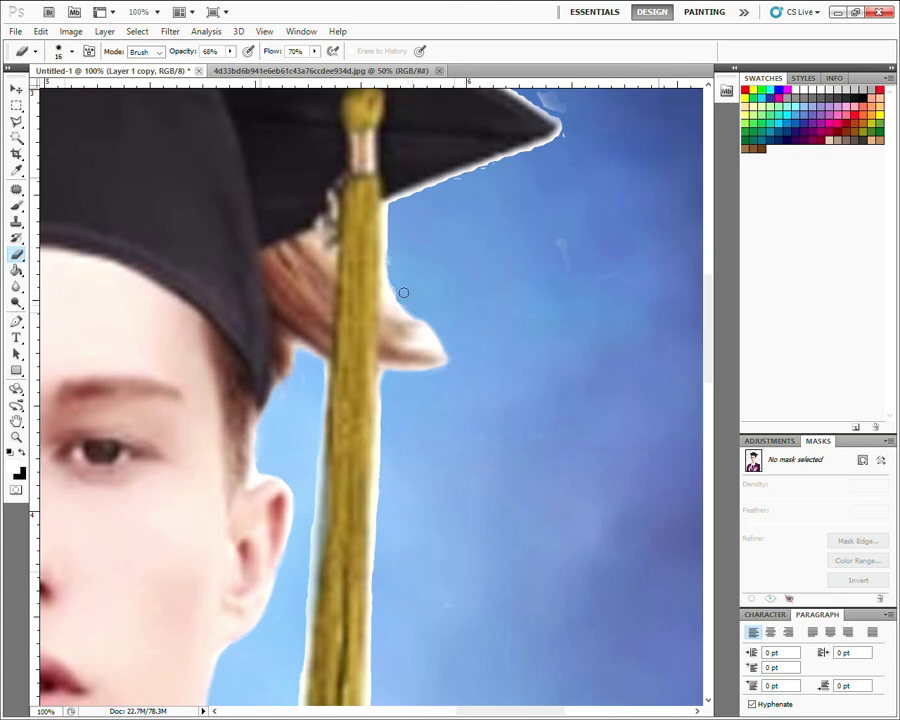
{"action": "left_click_drag", "start_coordinate": [457, 248], "coordinate": [455, 298]}
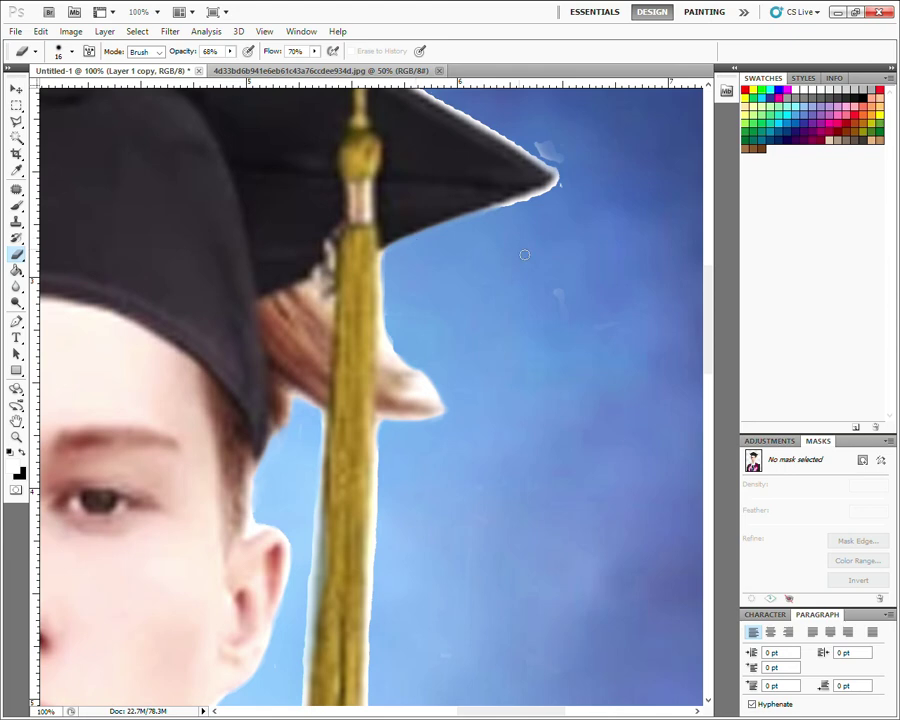
{"action": "scroll", "coordinate": [522, 254], "scroll_direction": "down", "scroll_amount": 1}
{"action": "scroll", "coordinate": [522, 254], "scroll_direction": "down", "scroll_amount": 2}
{"action": "scroll", "coordinate": [522, 254], "scroll_direction": "down", "scroll_amount": 1}
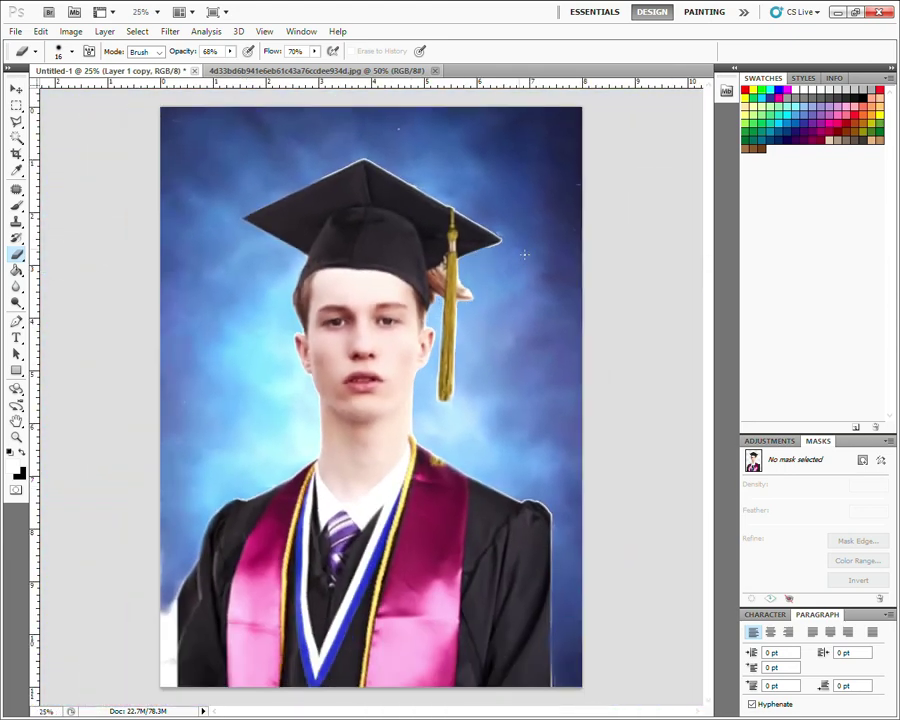
Step: Erase the light fringe along the hat brim near its tip
{"action": "scroll", "coordinate": [520, 252], "scroll_direction": "up", "scroll_amount": 2}
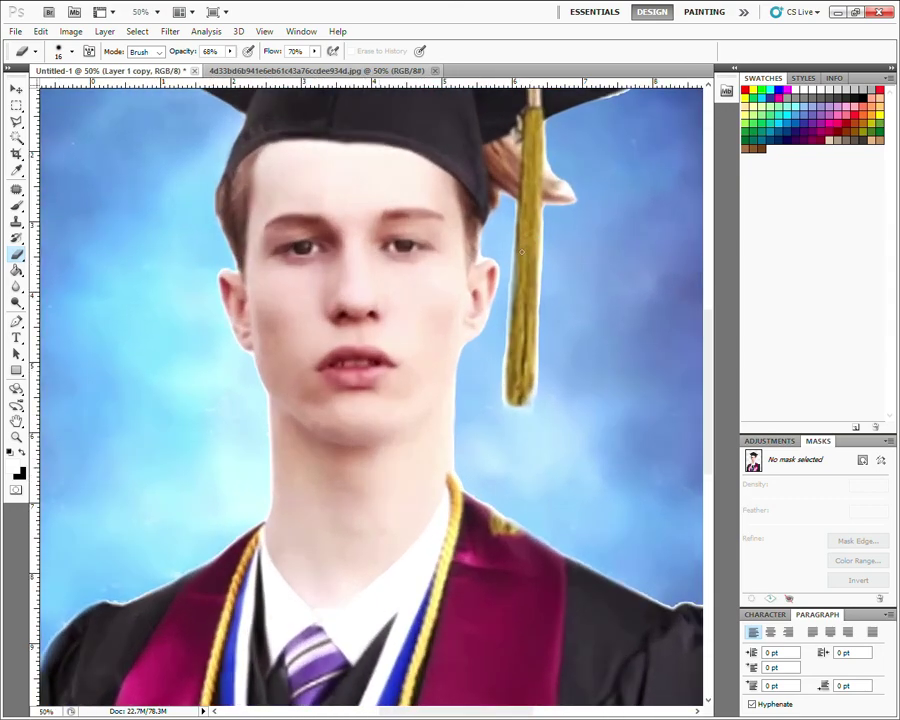
{"action": "left_click_drag", "start_coordinate": [553, 217], "coordinate": [472, 438]}
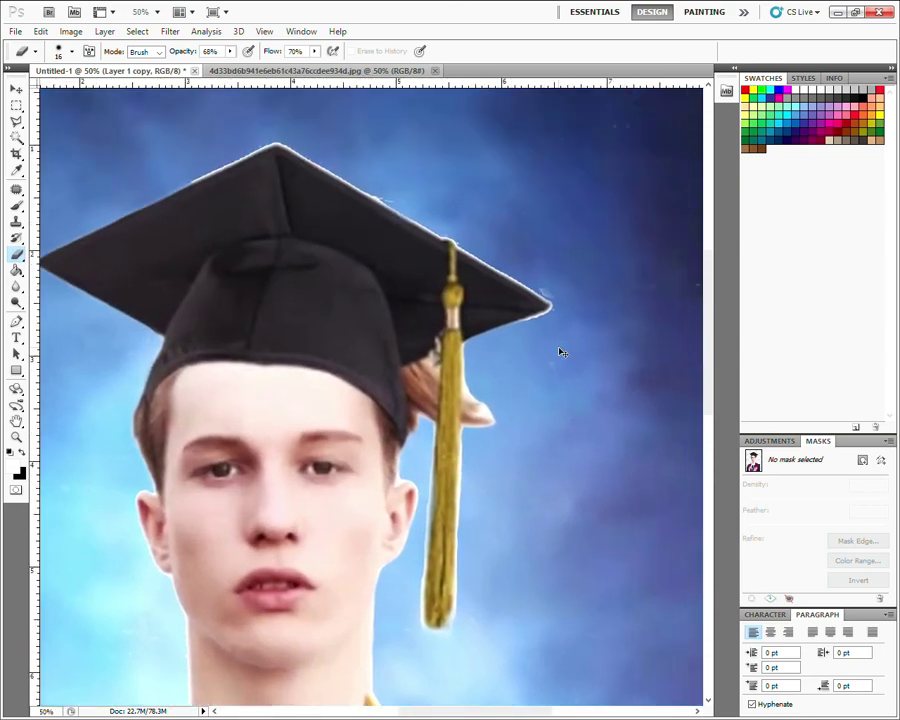
{"action": "scroll", "coordinate": [562, 352], "scroll_direction": "up", "scroll_amount": 2}
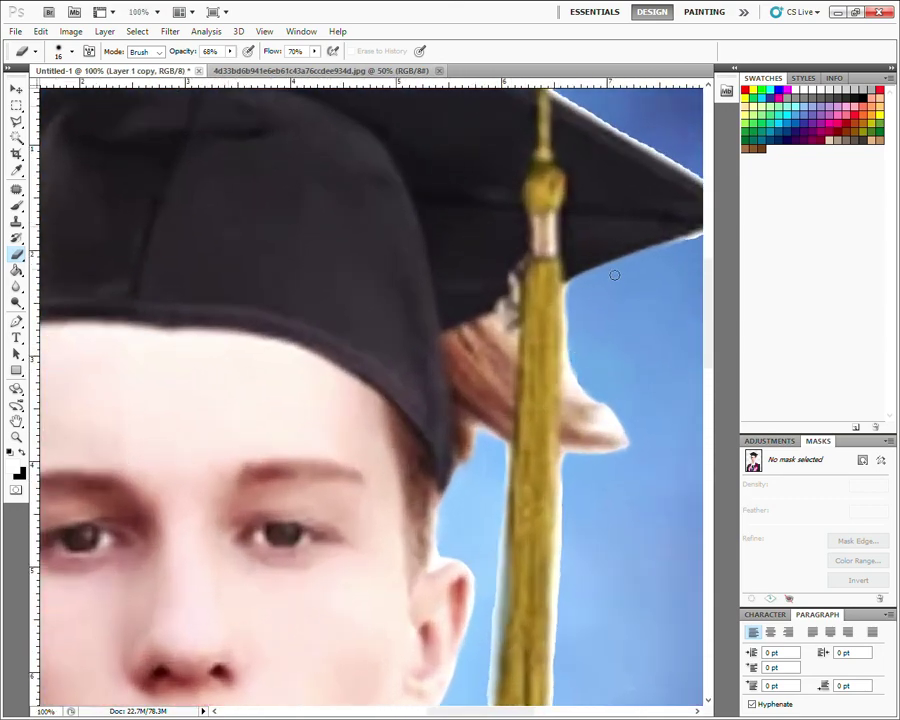
{"action": "mouse_move", "coordinate": [606, 314]}
{"action": "left_mouse_down"}
{"action": "mouse_move", "coordinate": [514, 360]}
{"action": "mouse_move", "coordinate": [536, 335]}
{"action": "mouse_move", "coordinate": [514, 347]}
{"action": "left_mouse_up"}
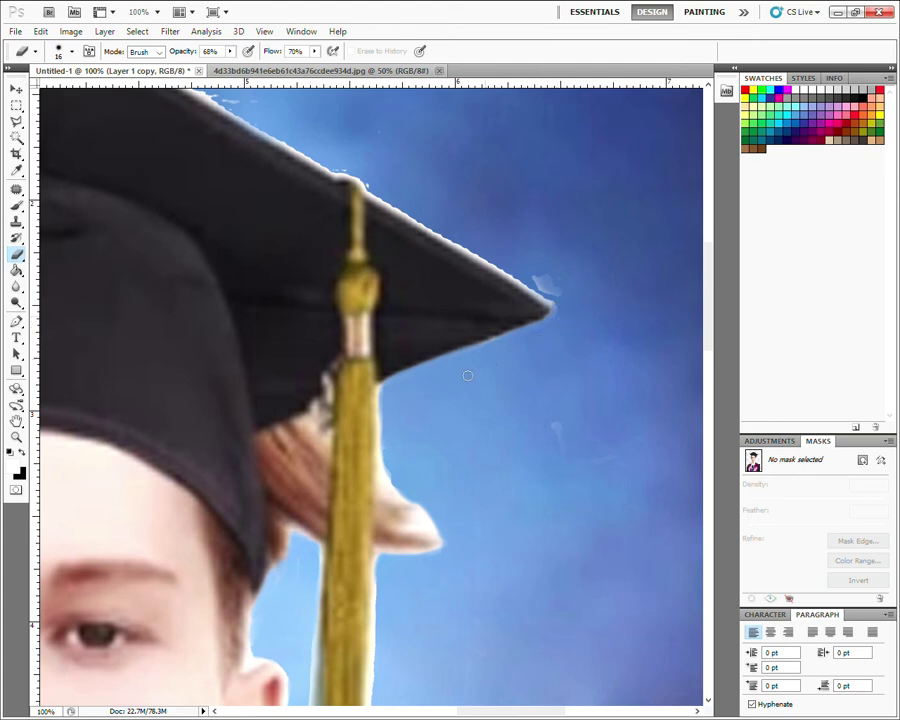
{"action": "left_click_drag", "start_coordinate": [565, 338], "coordinate": [537, 393]}
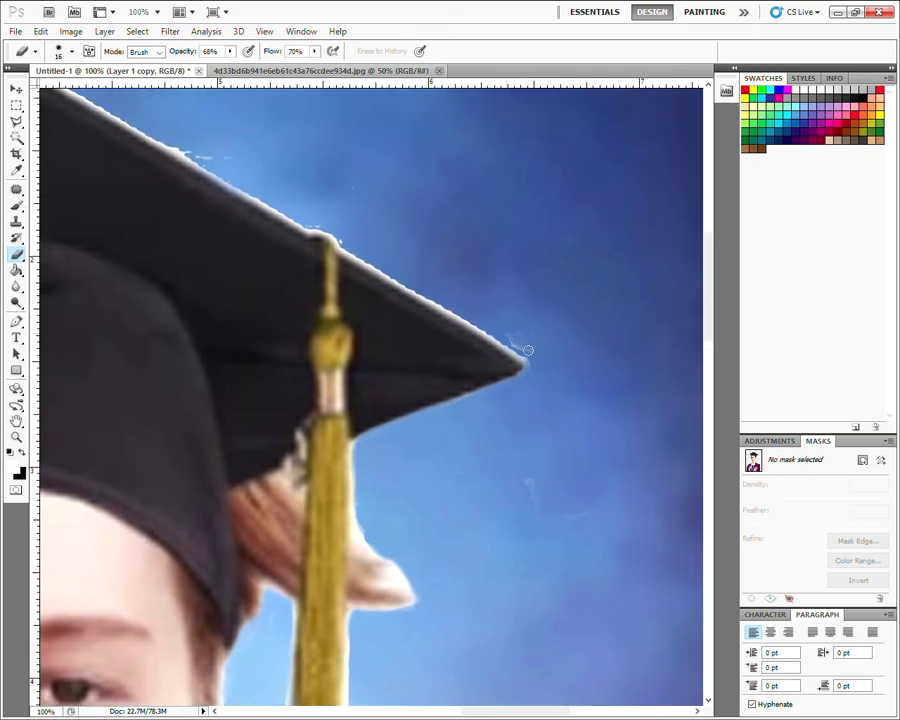
{"action": "left_click_drag", "start_coordinate": [508, 340], "coordinate": [559, 400]}
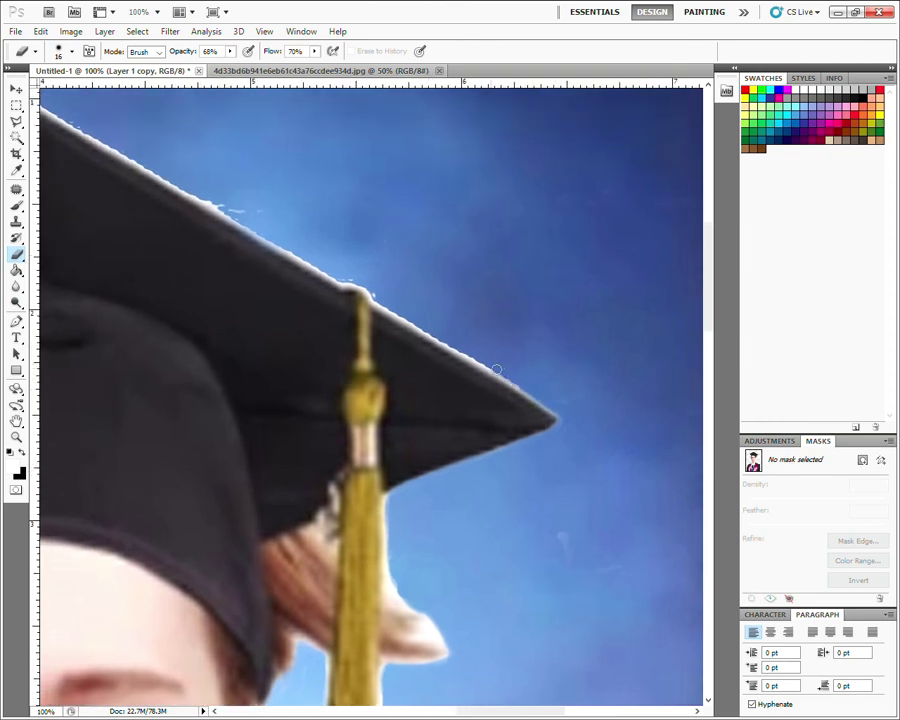
{"action": "left_click_drag", "start_coordinate": [464, 354], "coordinate": [531, 396]}
{"action": "left_click_drag", "start_coordinate": [476, 372], "coordinate": [446, 357]}
{"action": "left_click_drag", "start_coordinate": [507, 351], "coordinate": [472, 352]}
{"action": "left_click_drag", "start_coordinate": [472, 359], "coordinate": [546, 400]}
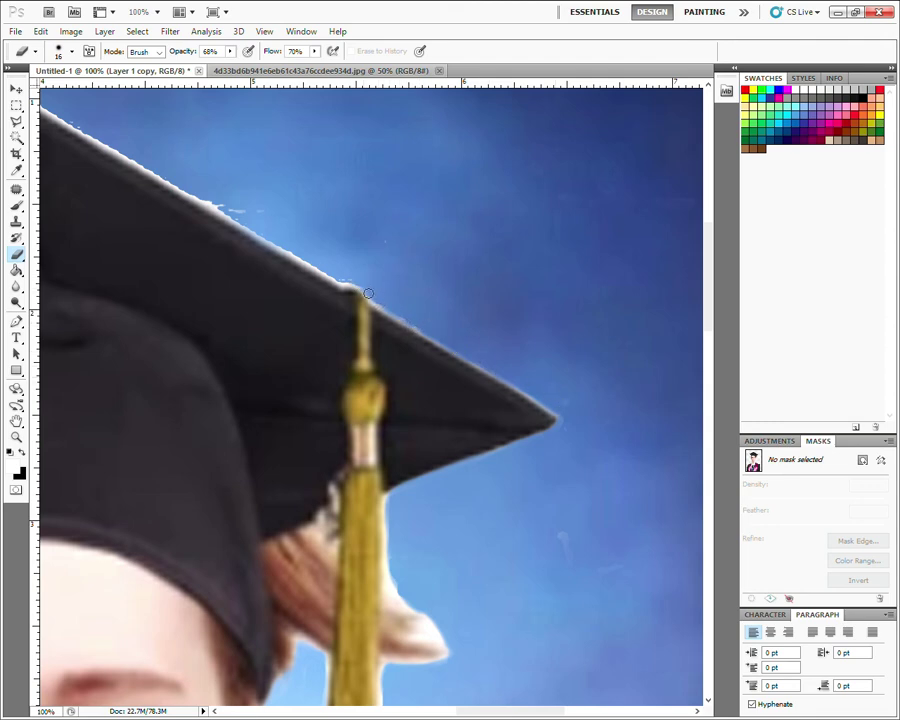
Step: Erase the white fringe along the mortarboard's top edge
{"action": "left_click_drag", "start_coordinate": [443, 301], "coordinate": [496, 358]}
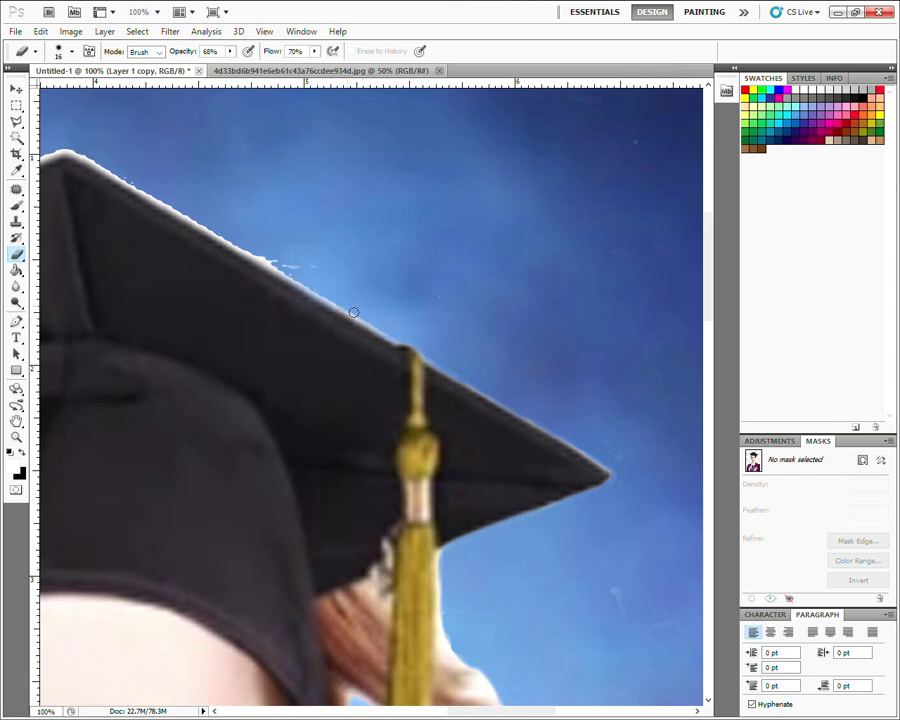
{"action": "left_click_drag", "start_coordinate": [340, 287], "coordinate": [380, 322]}
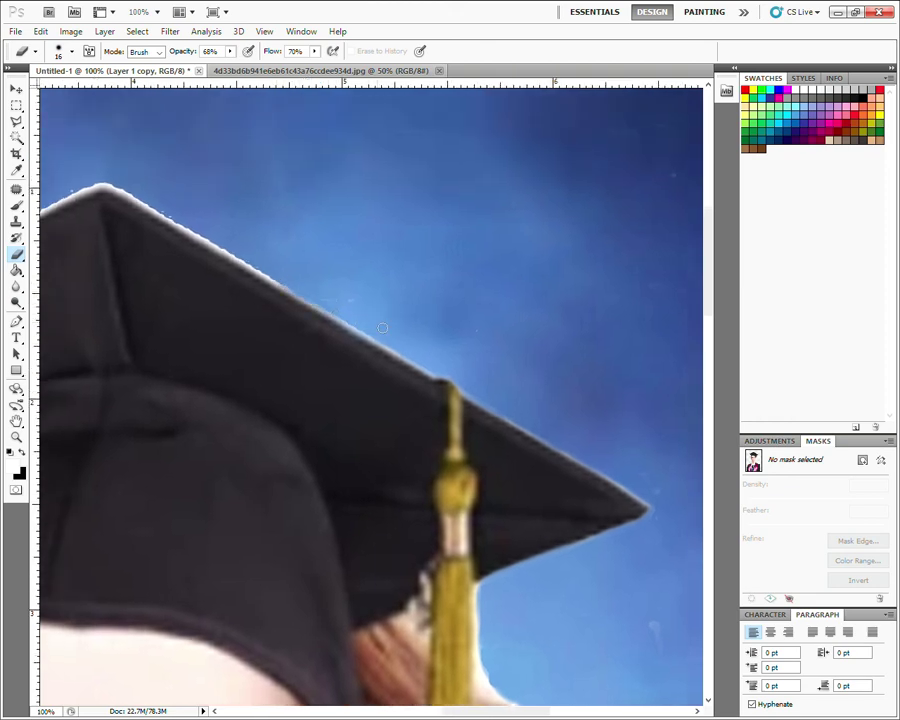
{"action": "left_click_drag", "start_coordinate": [337, 297], "coordinate": [389, 323]}
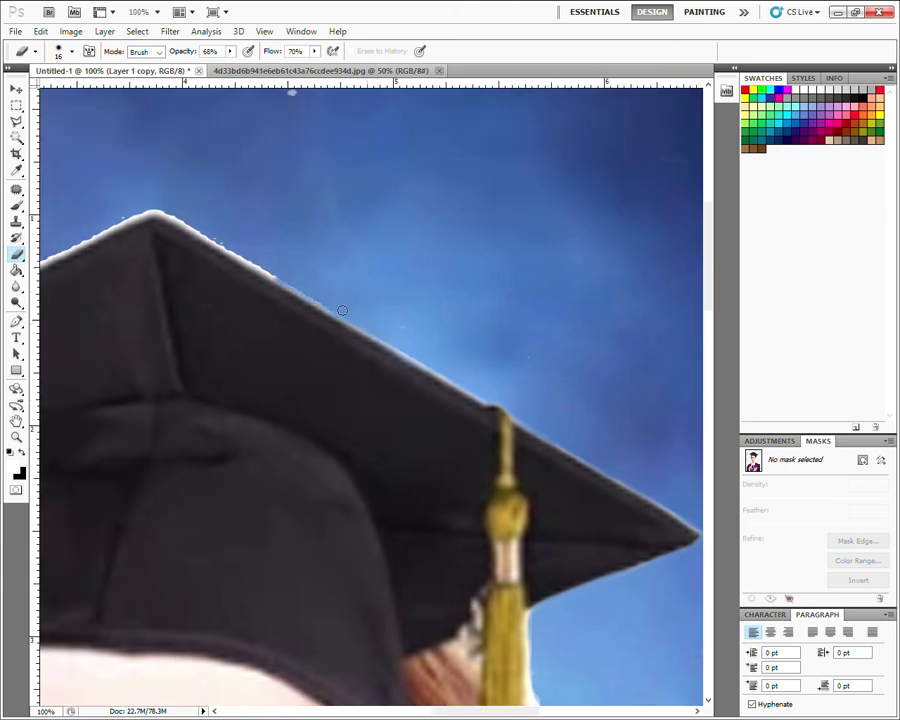
{"action": "left_click_drag", "start_coordinate": [270, 275], "coordinate": [342, 313]}
{"action": "left_click_drag", "start_coordinate": [269, 268], "coordinate": [342, 316]}
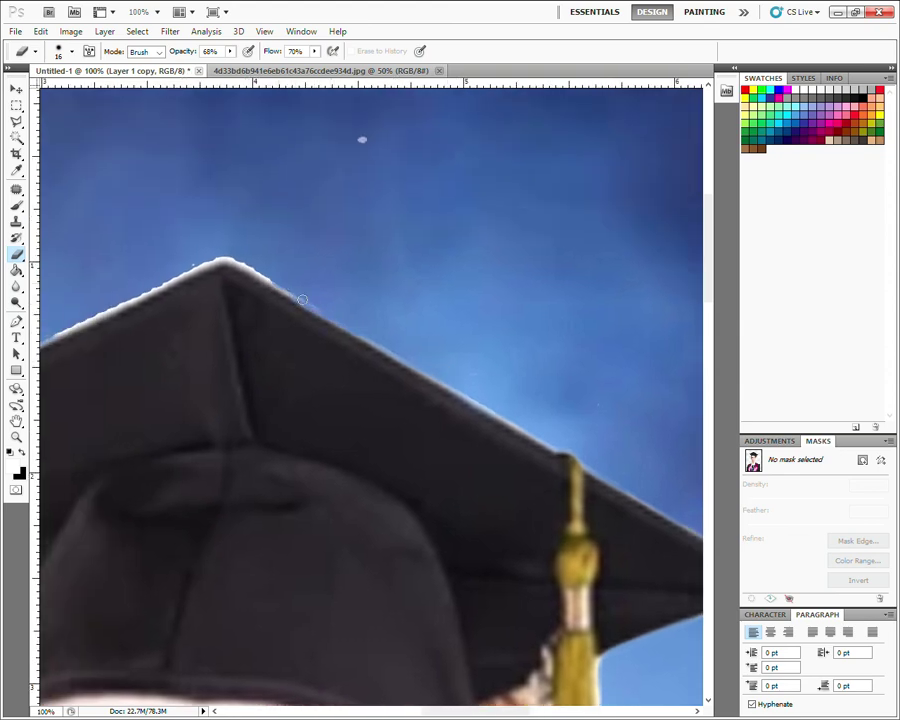
{"action": "left_click_drag", "start_coordinate": [294, 292], "coordinate": [289, 292]}
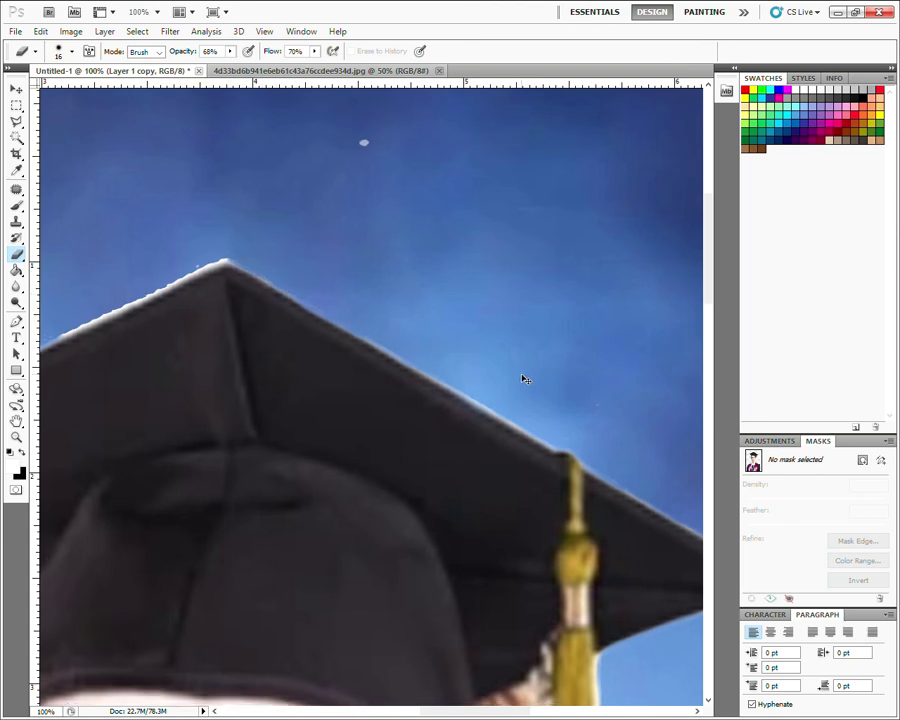
Step: Check the edge zoomed out, then erase the remaining fringe near the hat's peak
{"action": "key", "text": "ctrl+minus"}
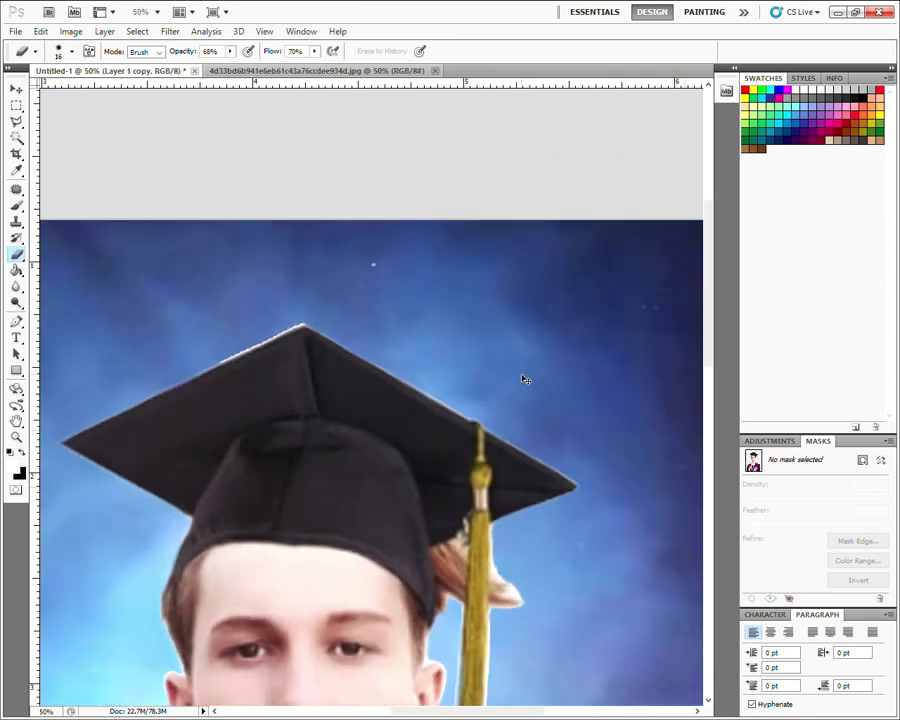
{"action": "key", "text": "ctrl+plus"}
{"action": "key", "text": "ctrl+plus"}
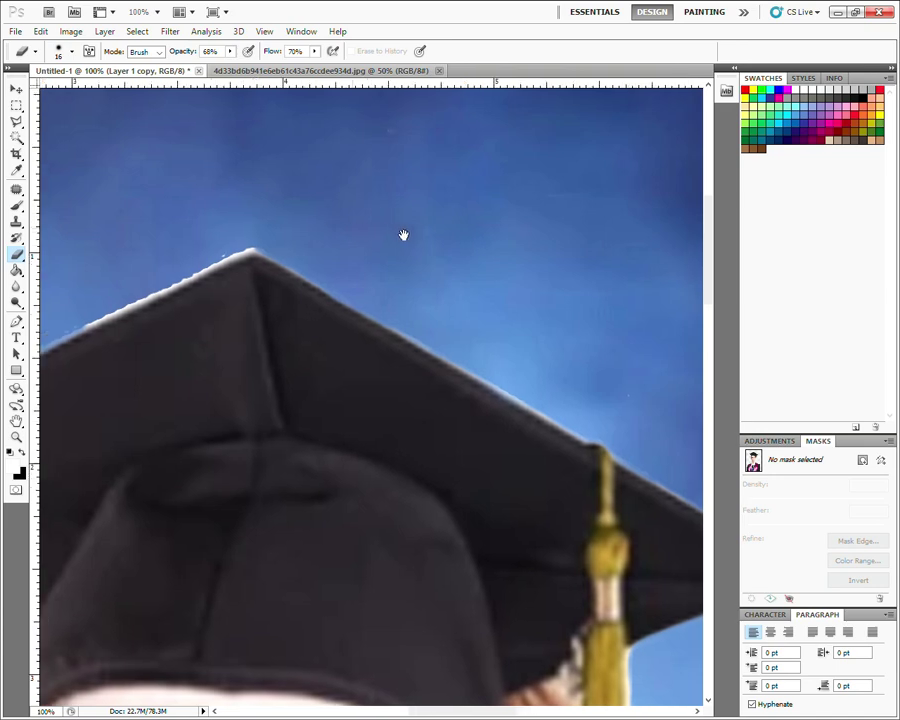
{"action": "scroll", "coordinate": [370, 245], "scroll_direction": "left", "scroll_amount": 3}
{"action": "mouse_move", "coordinate": [319, 260]}
{"action": "left_mouse_down"}
{"action": "mouse_move", "coordinate": [335, 251]}
{"action": "mouse_move", "coordinate": [177, 329]}
{"action": "left_mouse_up"}
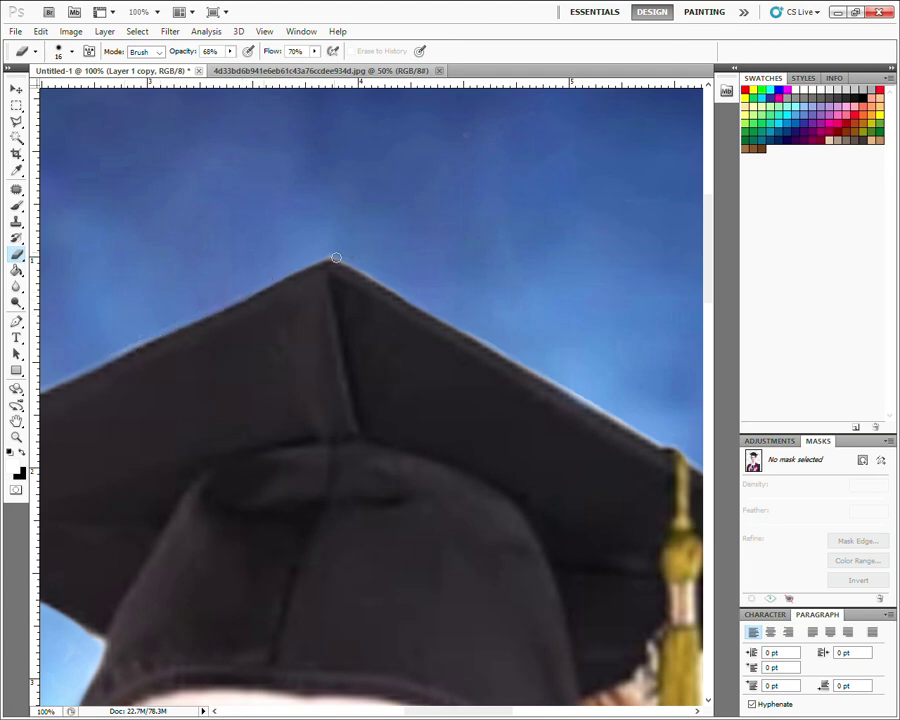
{"action": "scroll", "coordinate": [436, 285], "scroll_direction": "down", "scroll_amount": 1}
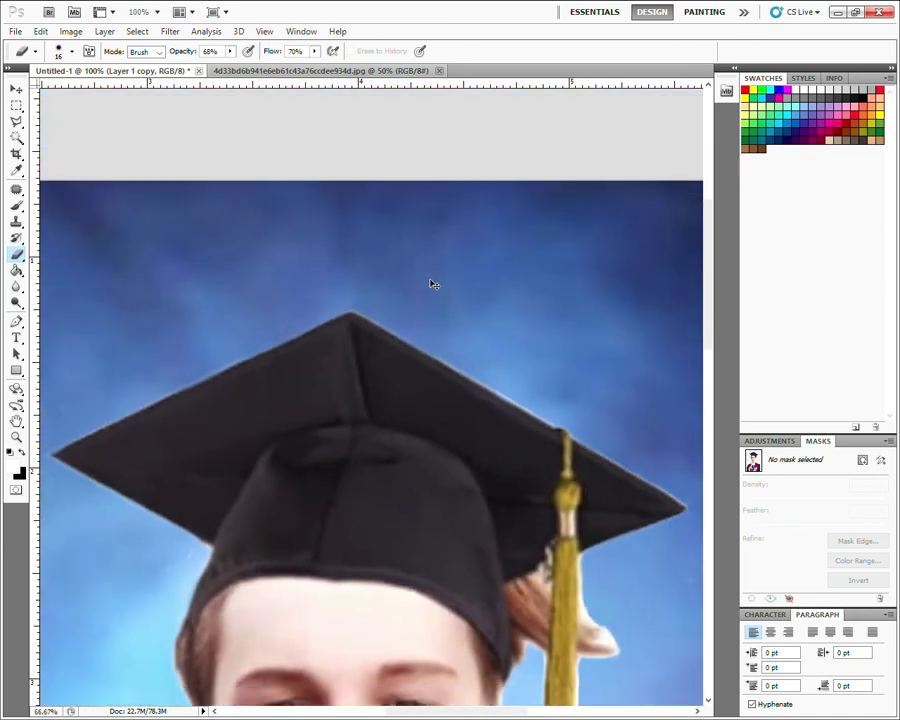
{"action": "scroll", "coordinate": [434, 284], "scroll_direction": "down", "scroll_amount": 2}
Step: Zoom in on the gown and paint blue over the white gap at its lower-left
{"action": "scroll", "coordinate": [432, 285], "scroll_direction": "down", "scroll_amount": 2}
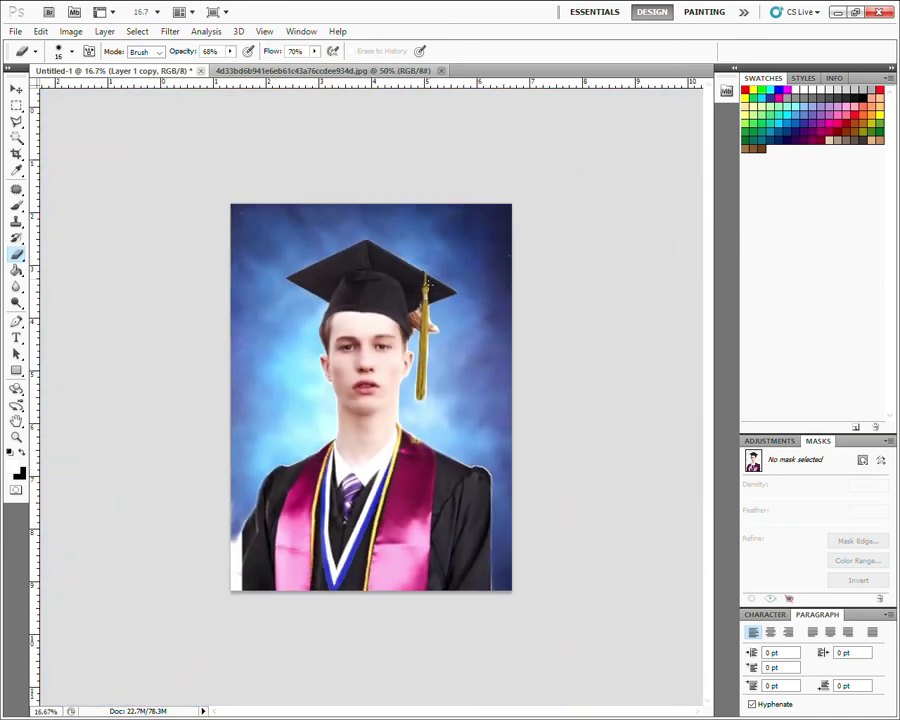
{"action": "key", "text": "z"}
{"action": "left_click", "coordinate": [300, 540]}
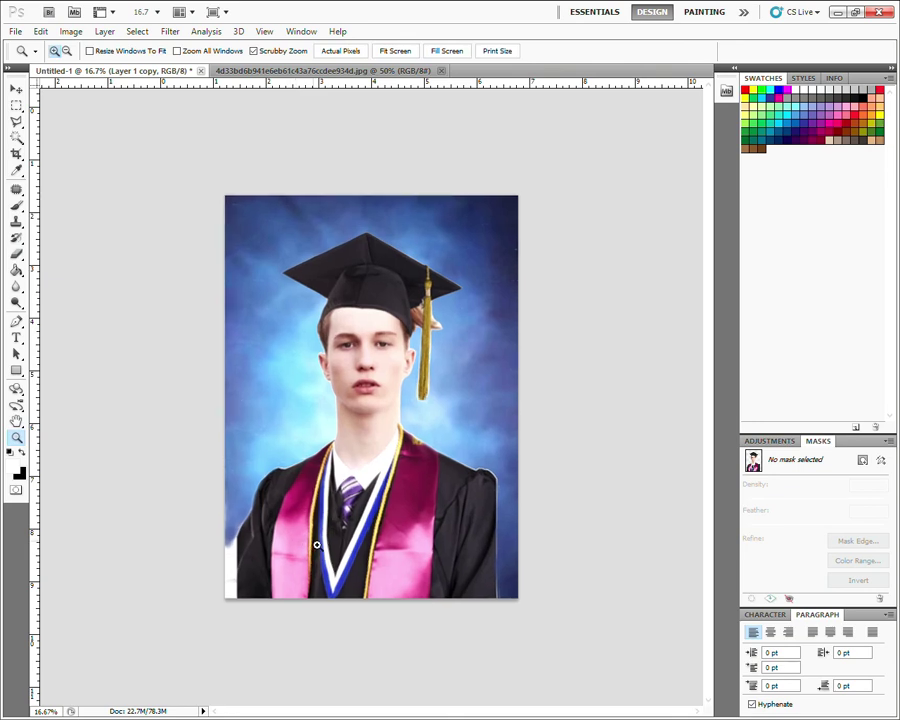
{"action": "mouse_move", "coordinate": [307, 547]}
{"action": "left_mouse_down"}
{"action": "mouse_move", "coordinate": [144, 644]}
{"action": "mouse_move", "coordinate": [334, 285]}
{"action": "left_mouse_up"}
{"action": "left_click", "coordinate": [16, 254]}
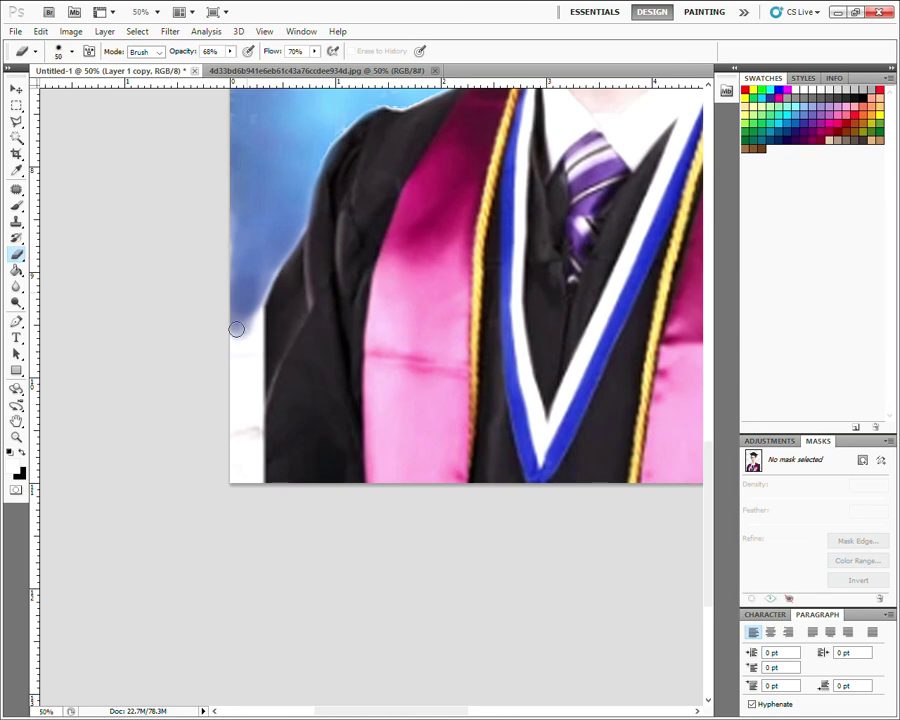
{"action": "left_click_drag", "start_coordinate": [238, 400], "coordinate": [246, 321]}
{"action": "mouse_move", "coordinate": [268, 314]}
{"action": "left_mouse_down"}
{"action": "mouse_move", "coordinate": [245, 340]}
{"action": "mouse_move", "coordinate": [240, 370]}
{"action": "mouse_move", "coordinate": [237, 351]}
{"action": "mouse_move", "coordinate": [245, 465]}
{"action": "mouse_move", "coordinate": [266, 369]}
{"action": "mouse_move", "coordinate": [240, 480]}
{"action": "left_mouse_up"}
{"action": "mouse_move", "coordinate": [263, 362]}
{"action": "left_mouse_down"}
{"action": "mouse_move", "coordinate": [267, 435]}
{"action": "mouse_move", "coordinate": [255, 488]}
{"action": "mouse_move", "coordinate": [239, 456]}
{"action": "mouse_move", "coordinate": [257, 382]}
{"action": "mouse_move", "coordinate": [257, 311]}
{"action": "mouse_move", "coordinate": [263, 363]}
{"action": "mouse_move", "coordinate": [283, 263]}
{"action": "left_mouse_up"}
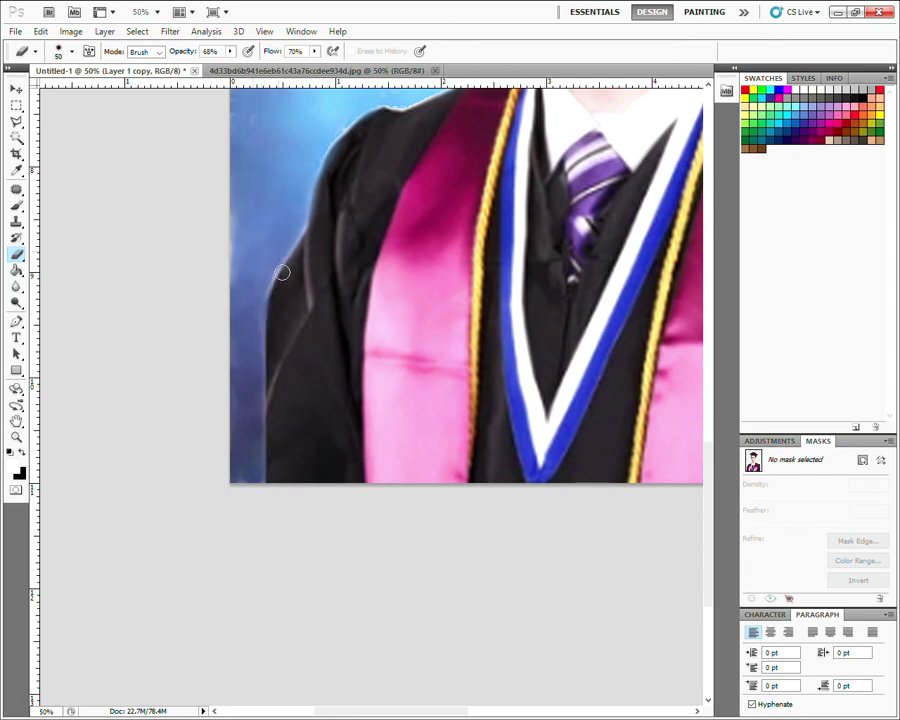
Step: Touch up the robe's left shoulder edge and enlarge the brush to 96
{"action": "left_click_drag", "start_coordinate": [251, 325], "coordinate": [318, 434]}
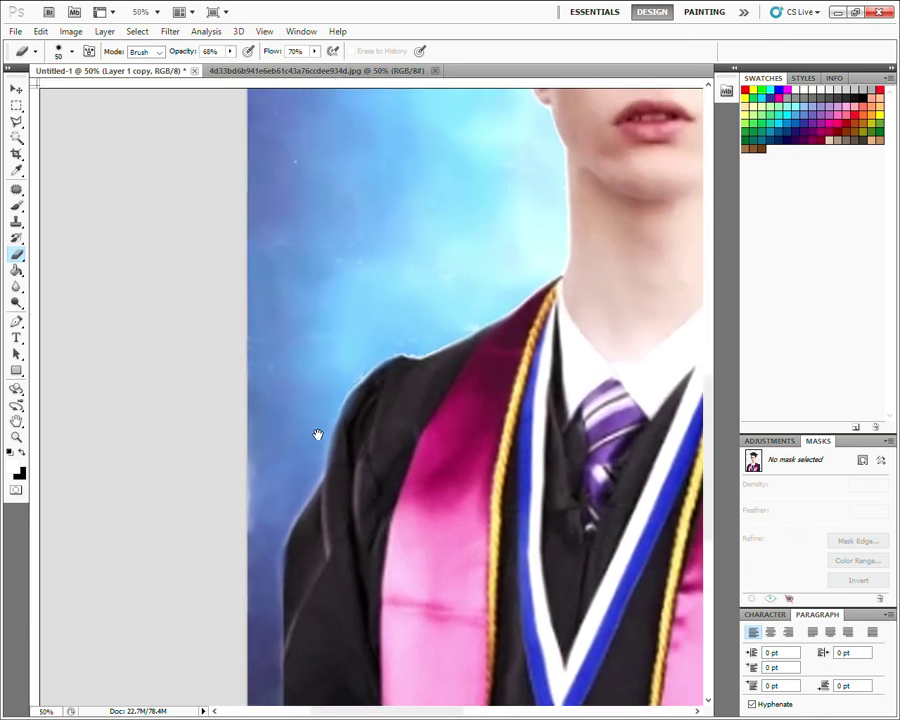
{"action": "key", "text": "ctrl+r"}
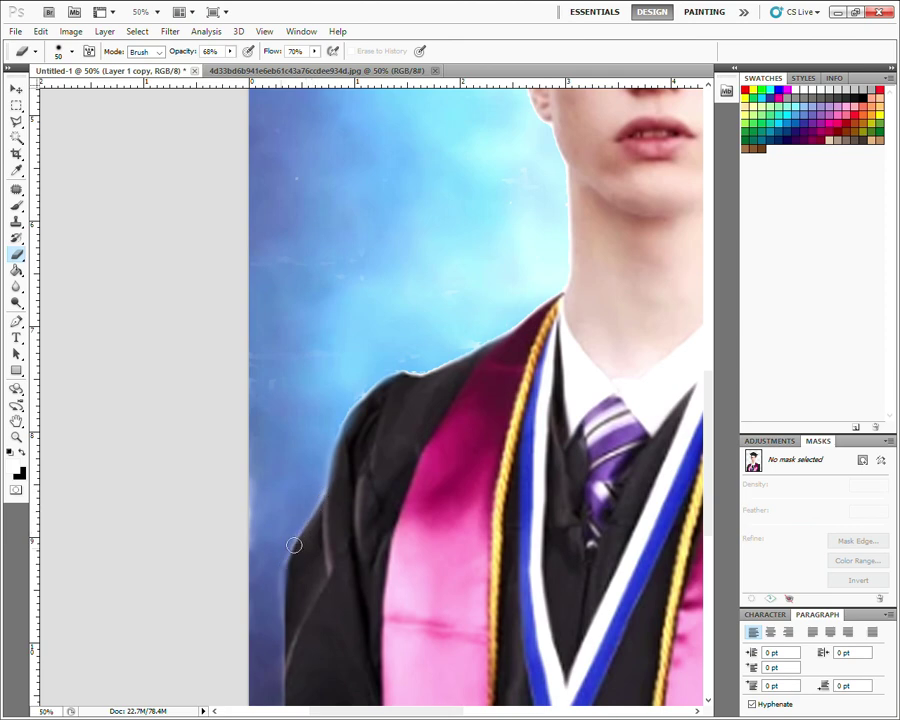
{"action": "mouse_move", "coordinate": [323, 503]}
{"action": "left_mouse_down"}
{"action": "mouse_move", "coordinate": [340, 448]}
{"action": "mouse_move", "coordinate": [385, 381]}
{"action": "mouse_move", "coordinate": [488, 346]}
{"action": "left_mouse_up"}
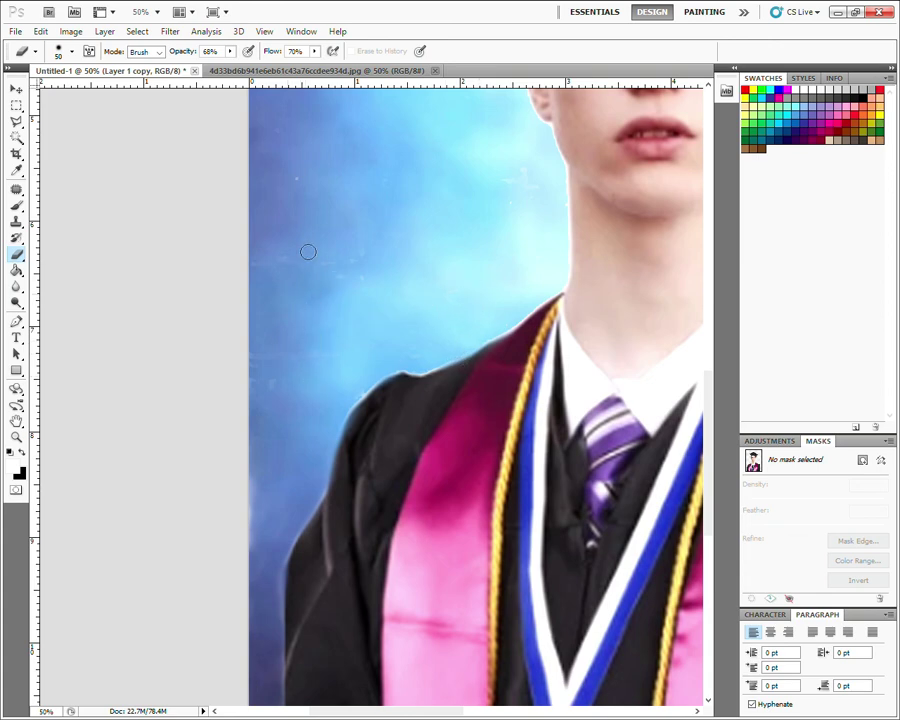
{"action": "key", "text": "bracketright"}
{"action": "key", "text": "bracketright"}
{"action": "key", "text": "bracketright"}
{"action": "scroll", "coordinate": [525, 230], "scroll_direction": "up", "scroll_amount": 3}
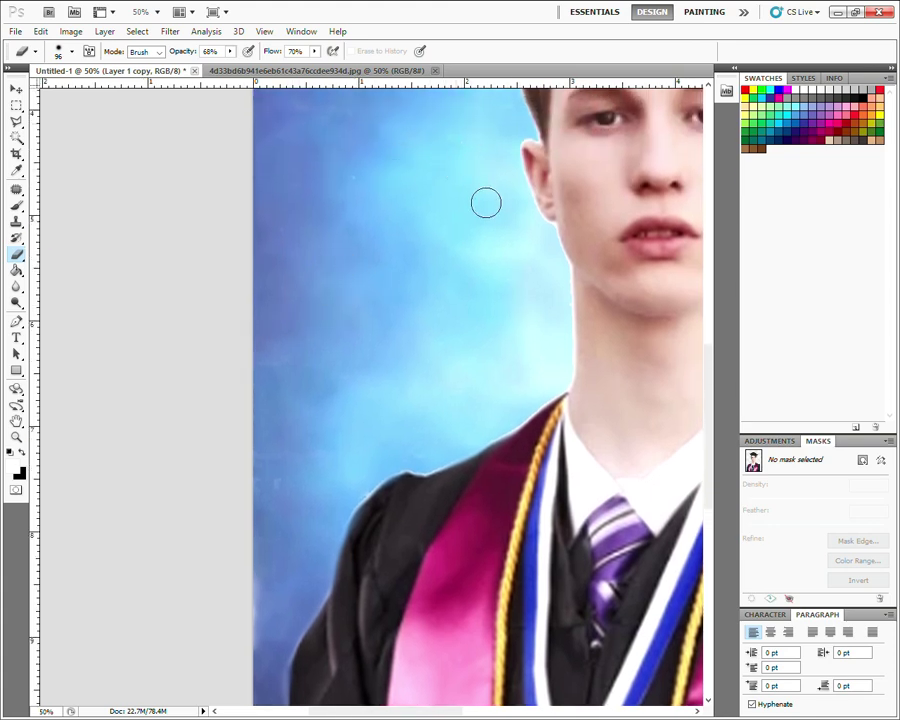
Step: Zoom in, set the brush to 21 px and paint out the tassel's halo
{"action": "left_click_drag", "start_coordinate": [512, 288], "coordinate": [380, 372]}
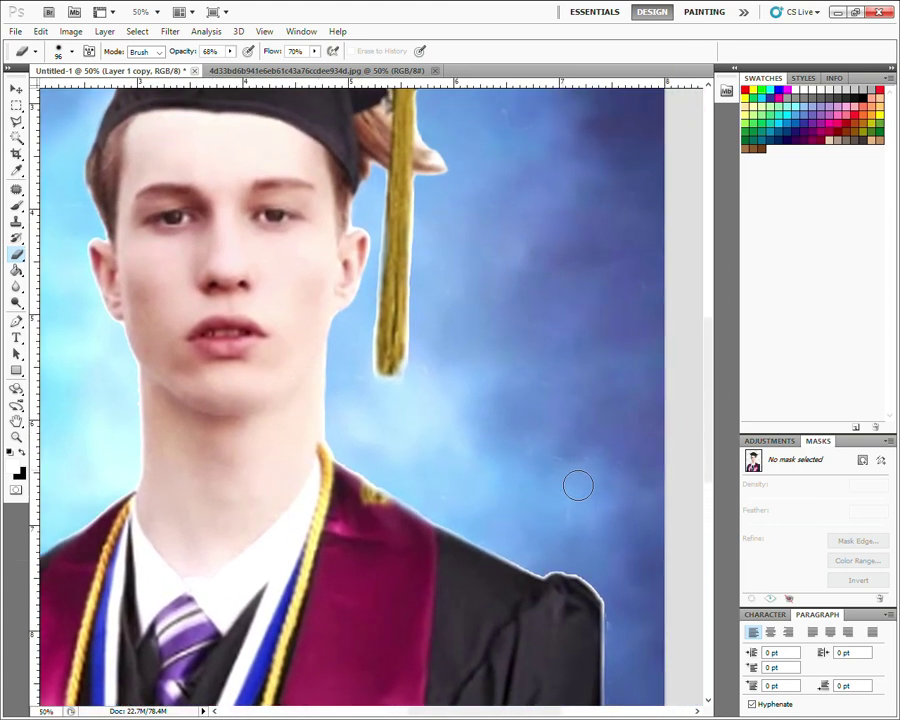
{"action": "key", "text": "ctrl+plus"}
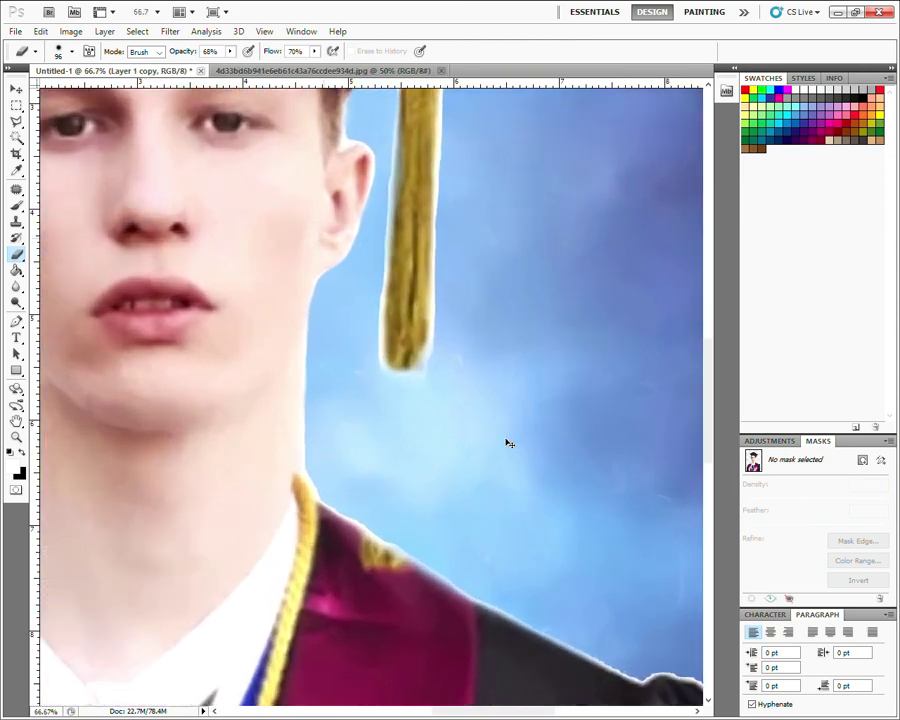
{"action": "key", "text": "ctrl+plus"}
{"action": "key", "text": "bracketleft"}
{"action": "key", "text": "bracketleft"}
{"action": "key", "text": "bracketleft"}
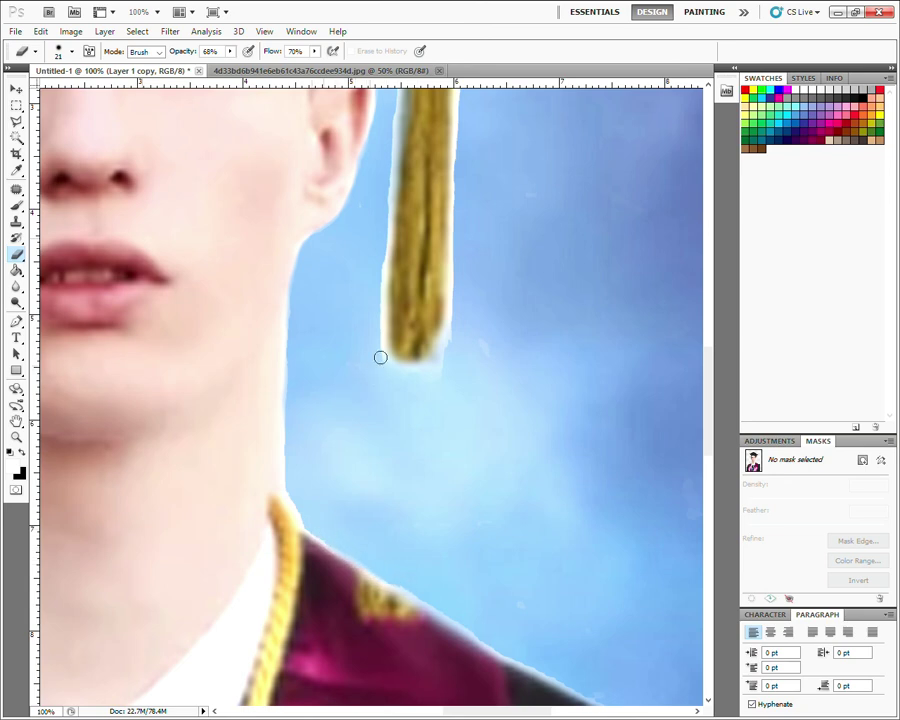
{"action": "mouse_move", "coordinate": [380, 357]}
{"action": "left_mouse_down"}
{"action": "mouse_move", "coordinate": [390, 358]}
{"action": "mouse_move", "coordinate": [384, 296]}
{"action": "mouse_move", "coordinate": [397, 378]}
{"action": "left_mouse_up"}
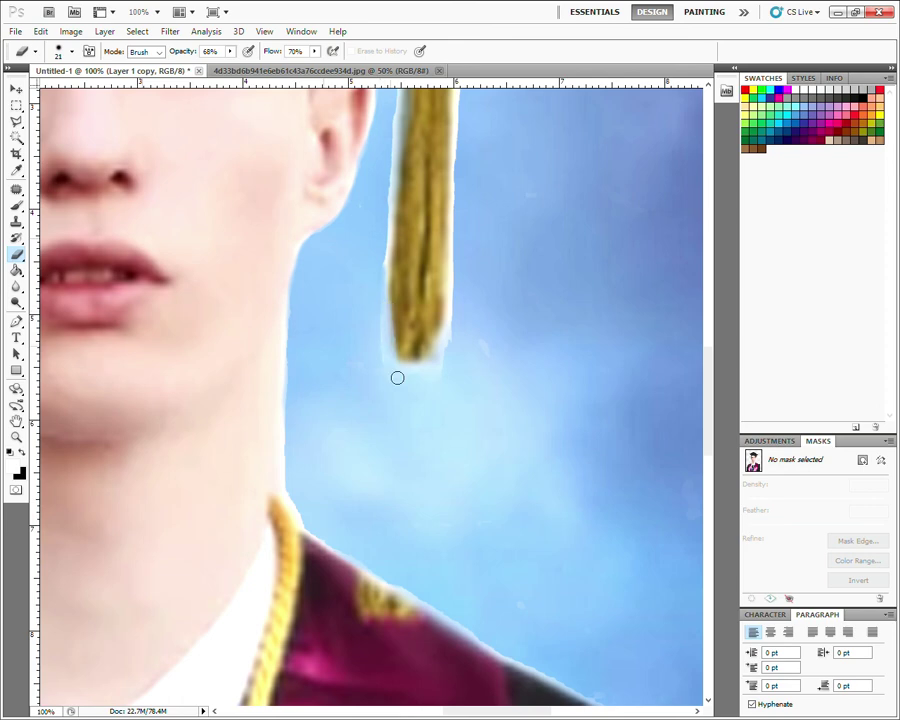
Step: Paint over the white halo along the right shoulder and jacket edge
{"action": "left_click_drag", "start_coordinate": [513, 436], "coordinate": [460, 422]}
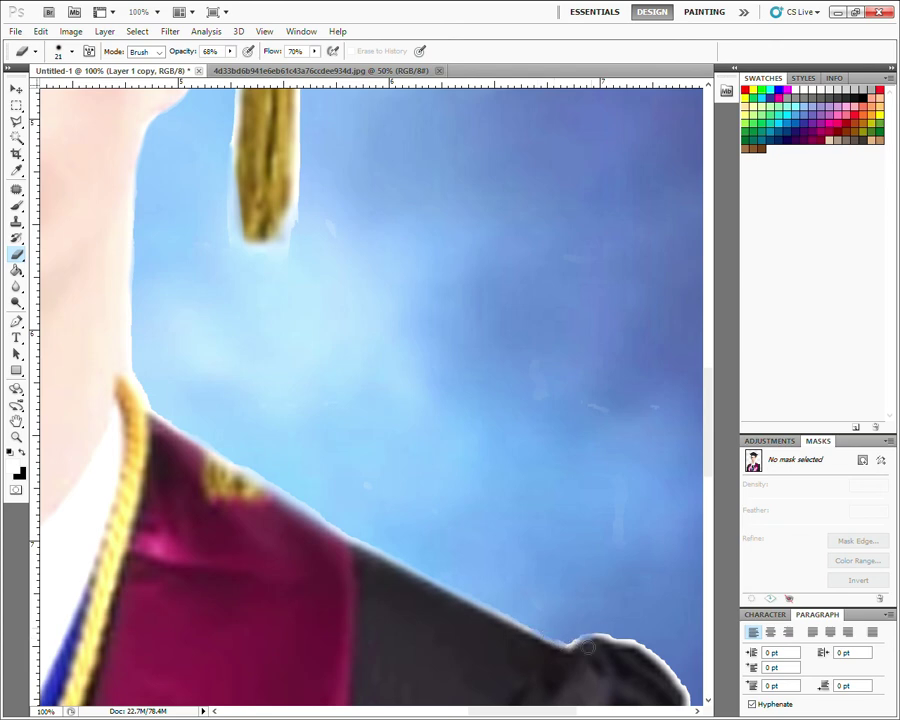
{"action": "mouse_move", "coordinate": [575, 651]}
{"action": "left_mouse_down"}
{"action": "mouse_move", "coordinate": [612, 633]}
{"action": "mouse_move", "coordinate": [478, 566]}
{"action": "mouse_move", "coordinate": [502, 593]}
{"action": "mouse_move", "coordinate": [536, 609]}
{"action": "mouse_move", "coordinate": [562, 654]}
{"action": "mouse_move", "coordinate": [502, 546]}
{"action": "mouse_move", "coordinate": [476, 520]}
{"action": "left_mouse_up"}
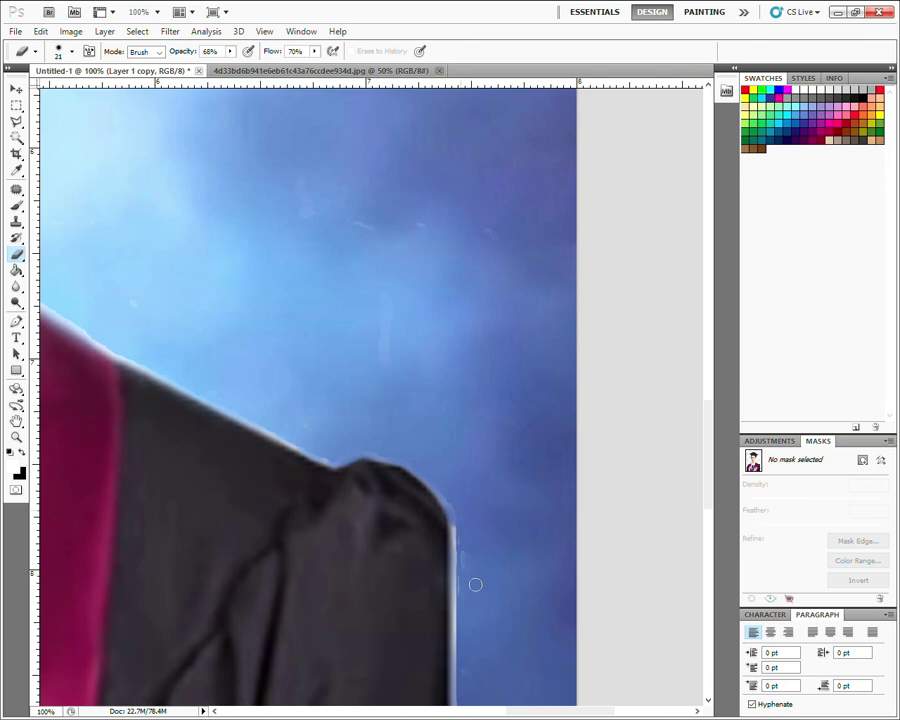
{"action": "left_click_drag", "start_coordinate": [466, 588], "coordinate": [464, 518]}
{"action": "mouse_move", "coordinate": [469, 647]}
{"action": "left_mouse_down"}
{"action": "mouse_move", "coordinate": [466, 594]}
{"action": "mouse_move", "coordinate": [463, 694]}
{"action": "left_mouse_up"}
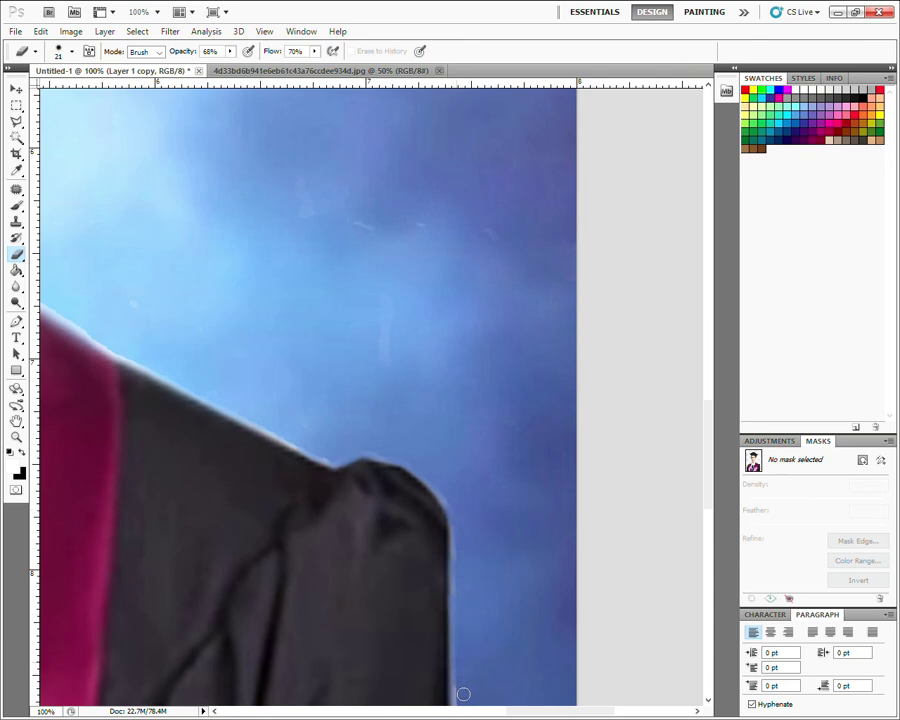
Step: Enlarge the brush to 59 and review the ear, cap and hair before zooming out
{"action": "left_click_drag", "start_coordinate": [431, 360], "coordinate": [512, 595]}
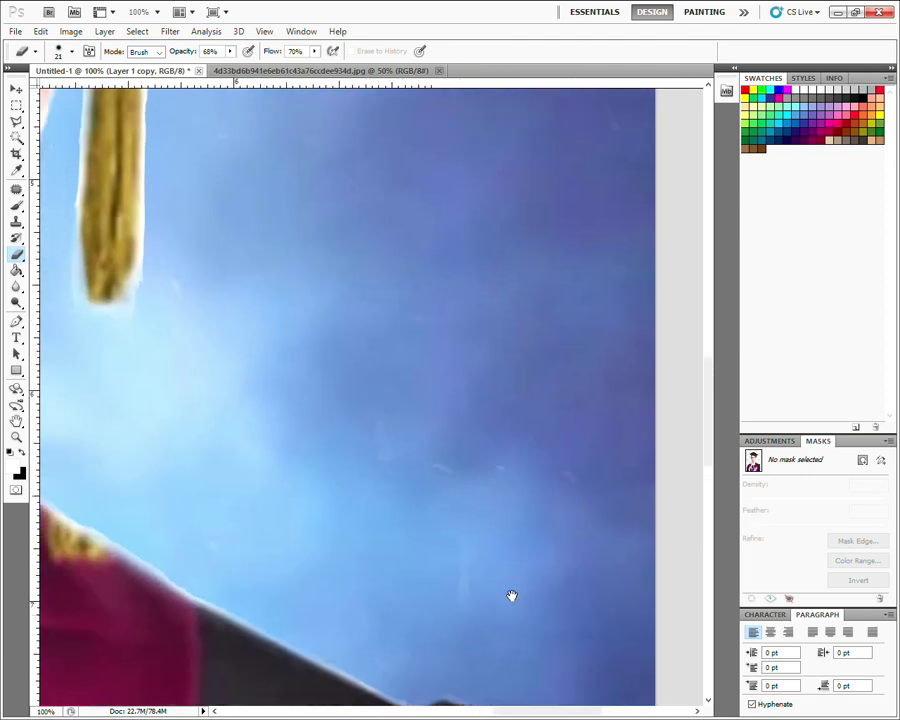
{"action": "key", "text": "bracketright"}
{"action": "key", "text": "bracketright"}
{"action": "key", "text": "bracketright"}
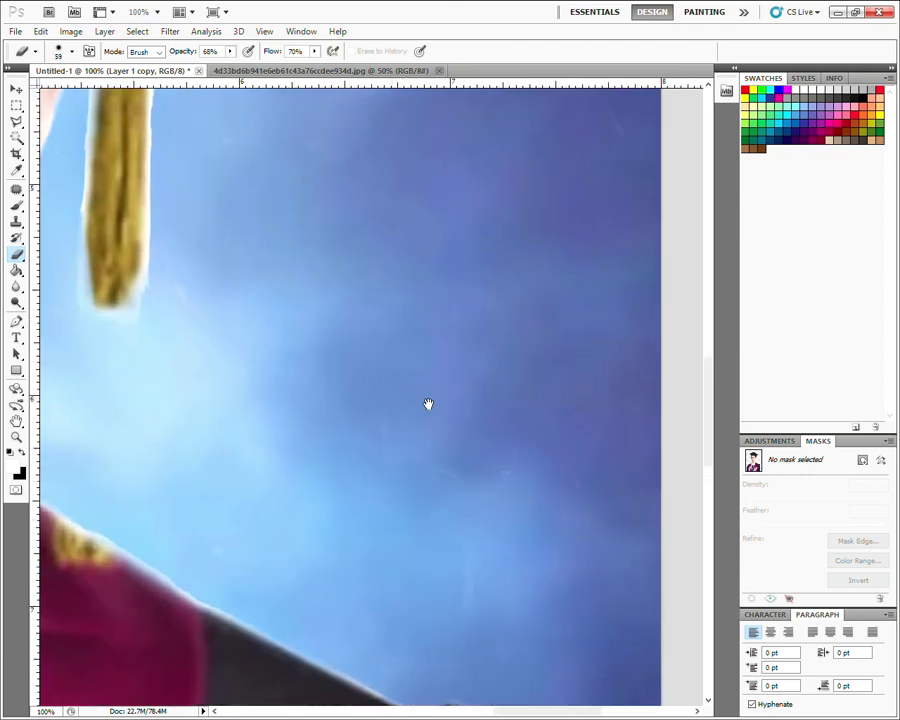
{"action": "left_click_drag", "start_coordinate": [269, 326], "coordinate": [344, 456]}
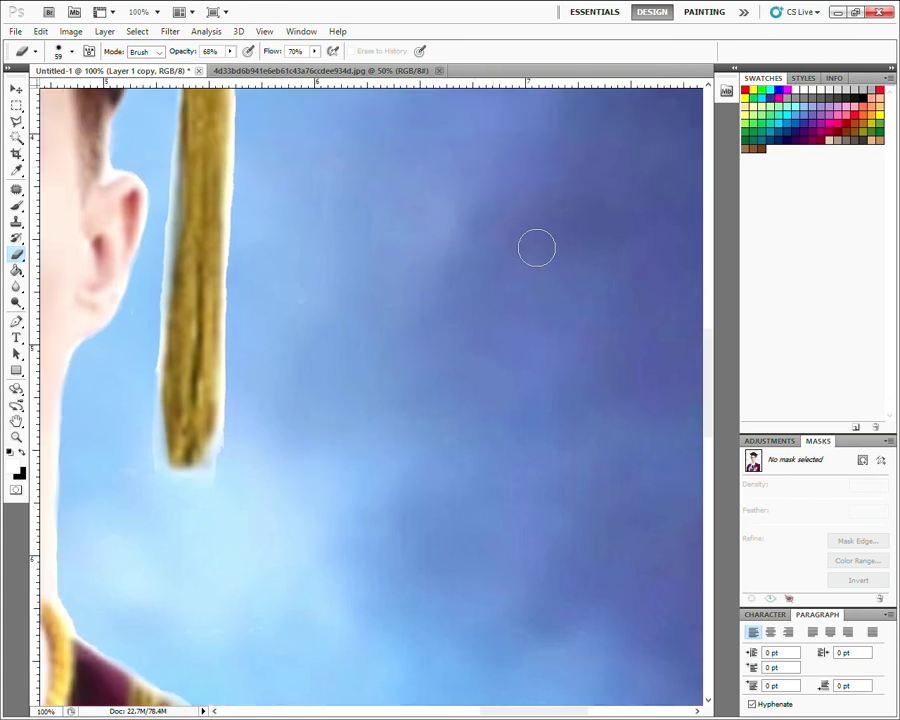
{"action": "left_click_drag", "start_coordinate": [532, 244], "coordinate": [542, 450]}
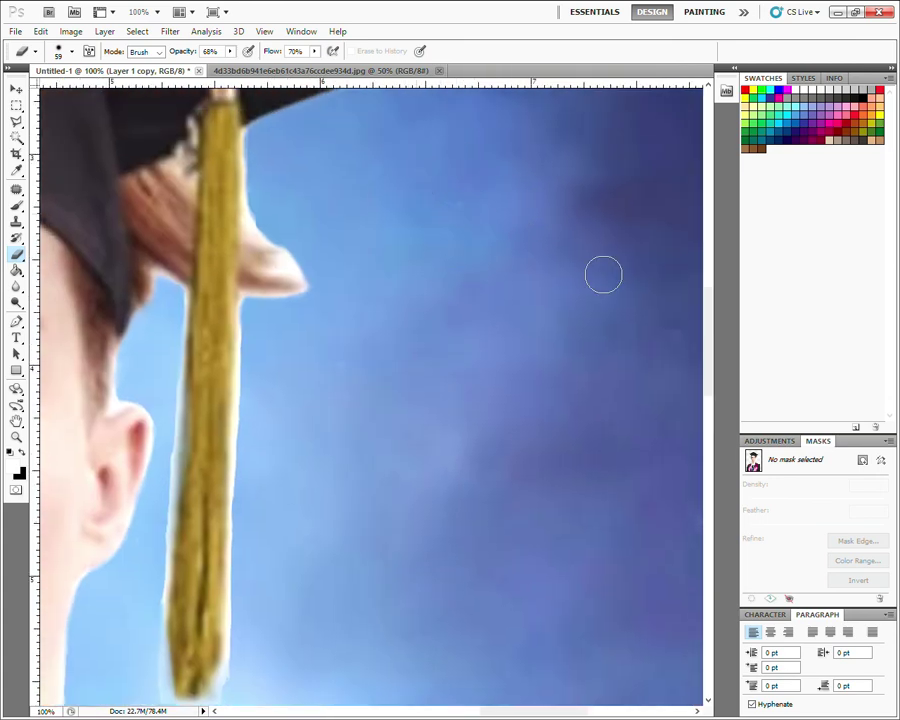
{"action": "key", "text": "ctrl+minus"}
Step: Crop tightly around the graduate, trimming the dark borders
{"action": "key", "text": "ctrl+minus"}
{"action": "key", "text": "ctrl+minus"}
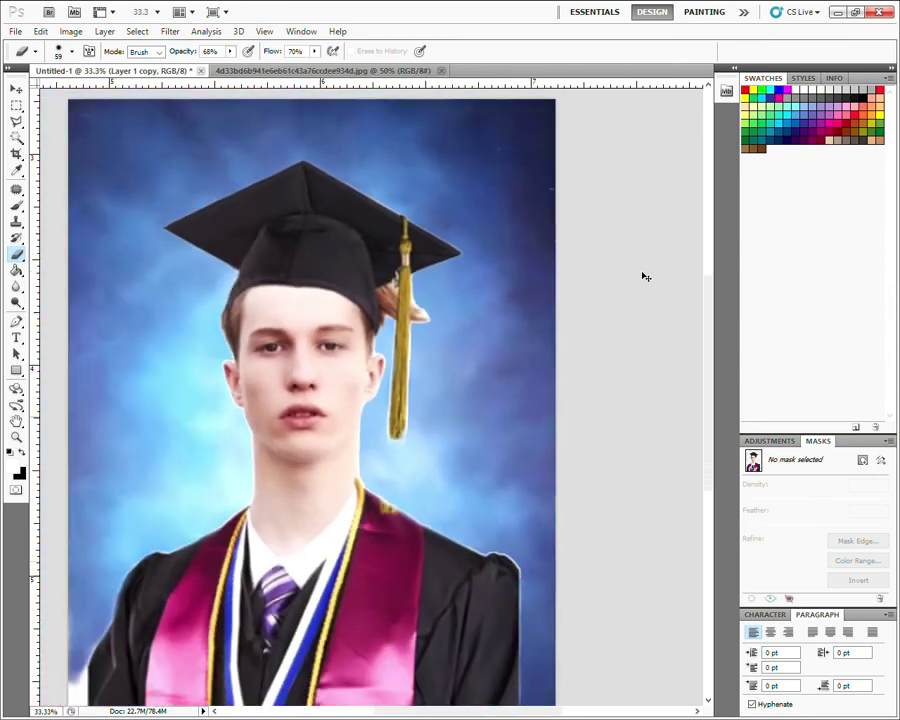
{"action": "key", "text": "ctrl+minus"}
{"action": "key", "text": "ctrl+minus"}
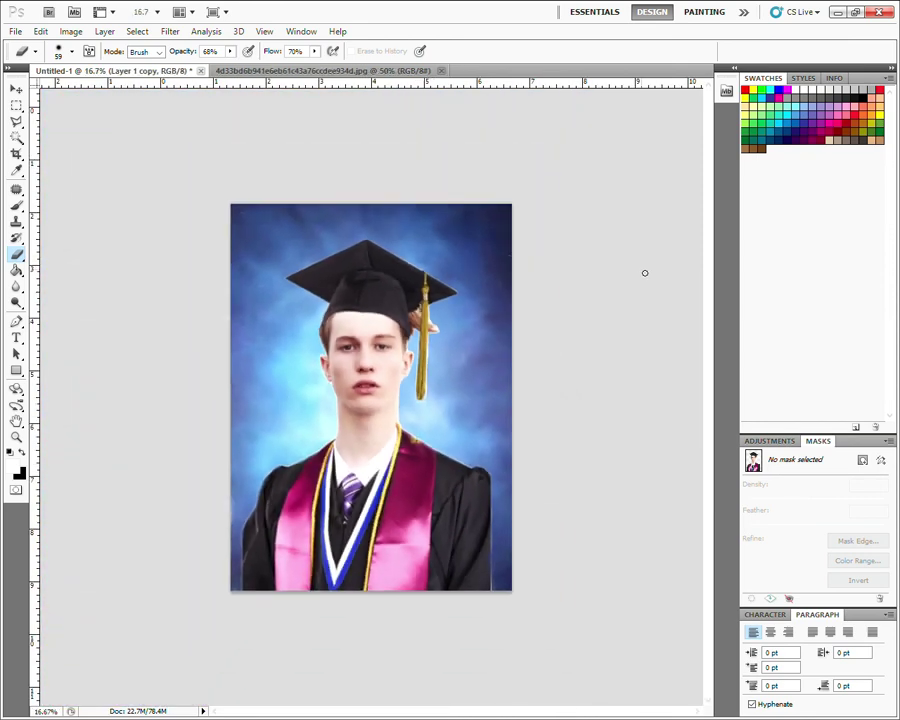
{"action": "left_click", "coordinate": [16, 153]}
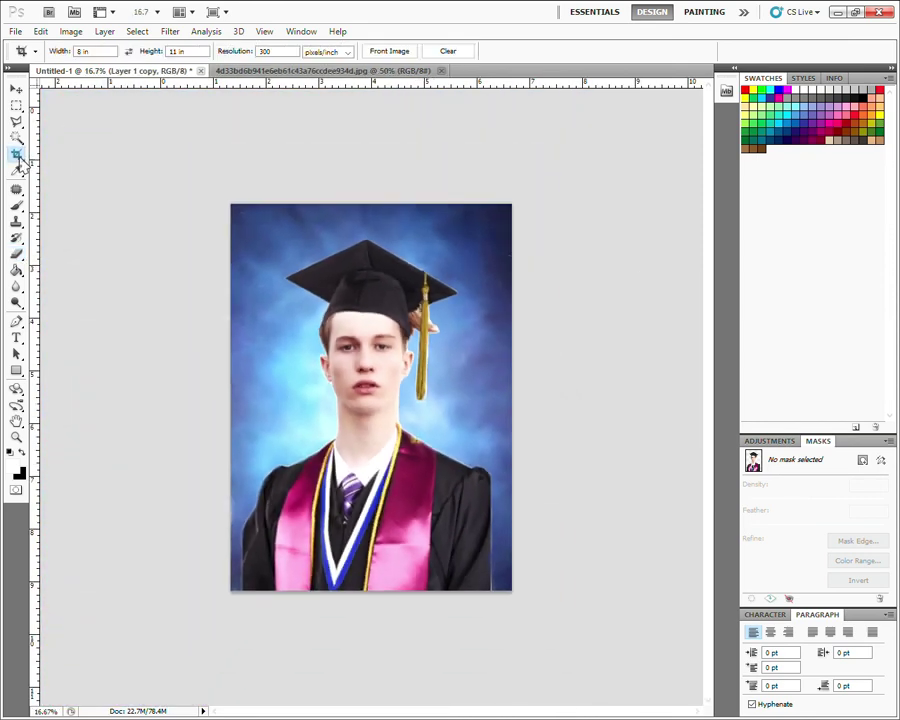
{"action": "left_click_drag", "start_coordinate": [250, 219], "coordinate": [542, 554]}
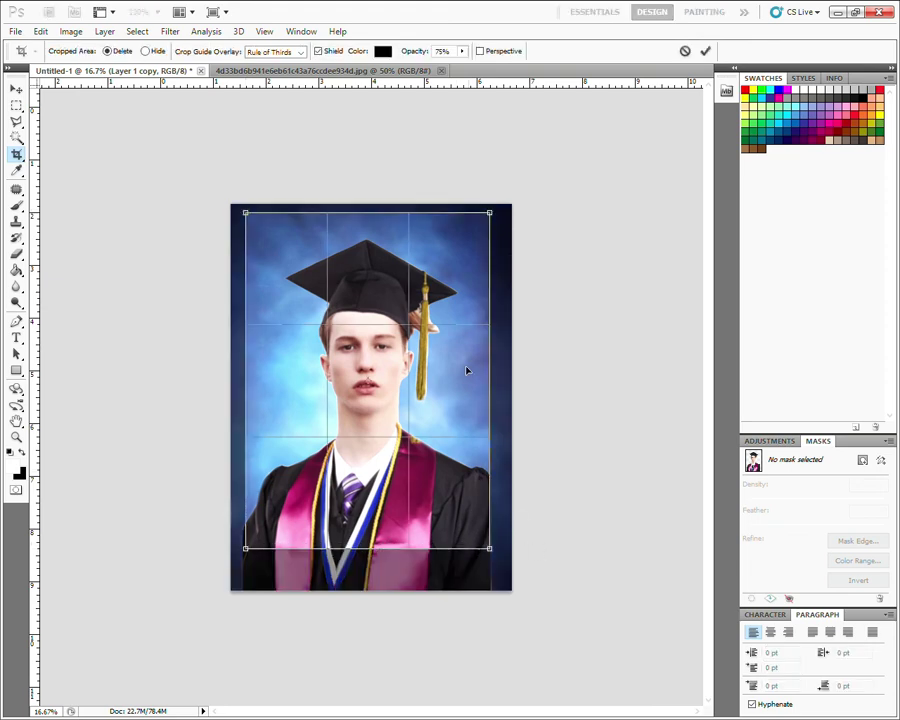
{"action": "left_click_drag", "start_coordinate": [251, 219], "coordinate": [256, 226]}
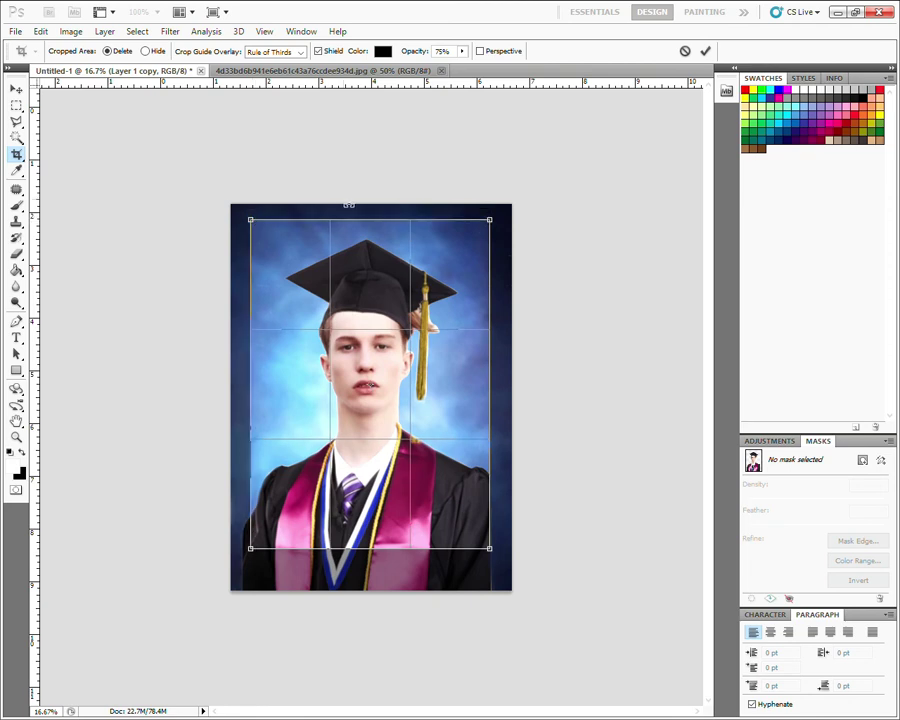
{"action": "left_click_drag", "start_coordinate": [360, 204], "coordinate": [362, 203]}
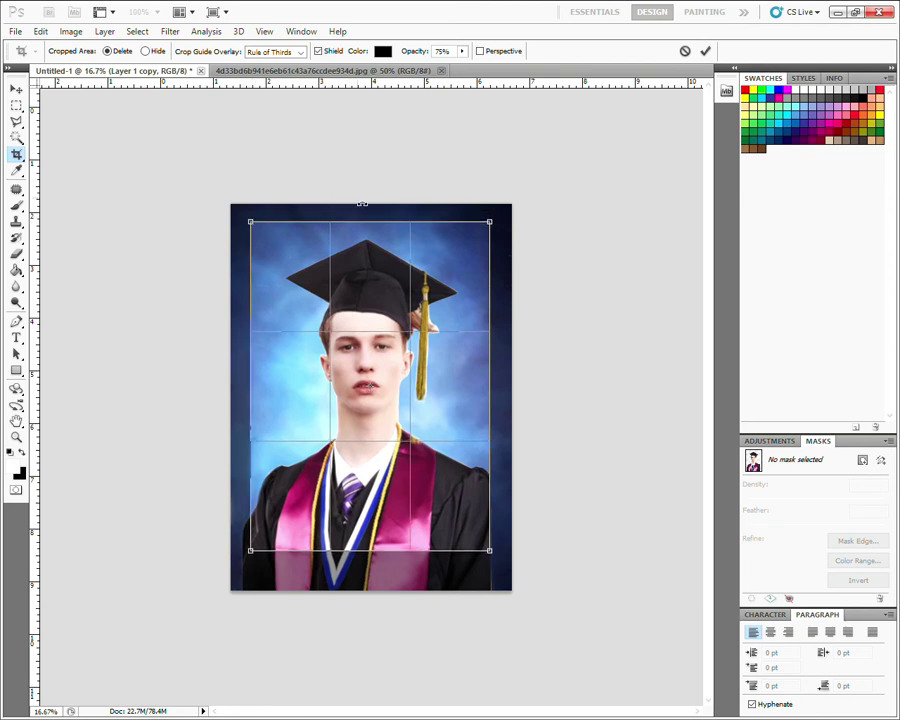
{"action": "key", "text": "Return"}
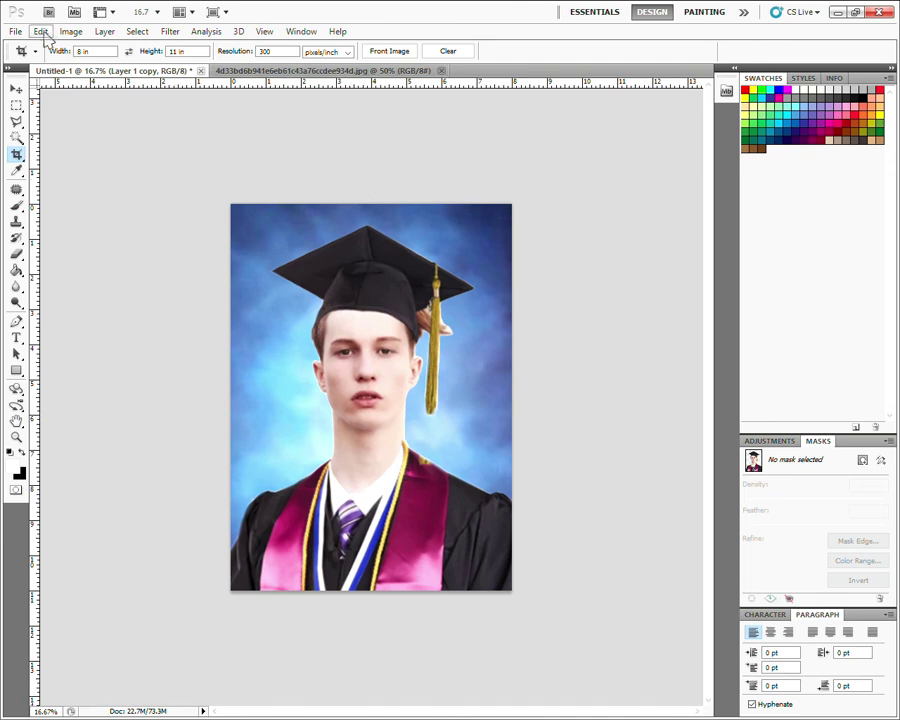
{"action": "left_click", "coordinate": [16, 31]}
{"action": "key", "text": "Escape"}
{"action": "key", "text": "z"}
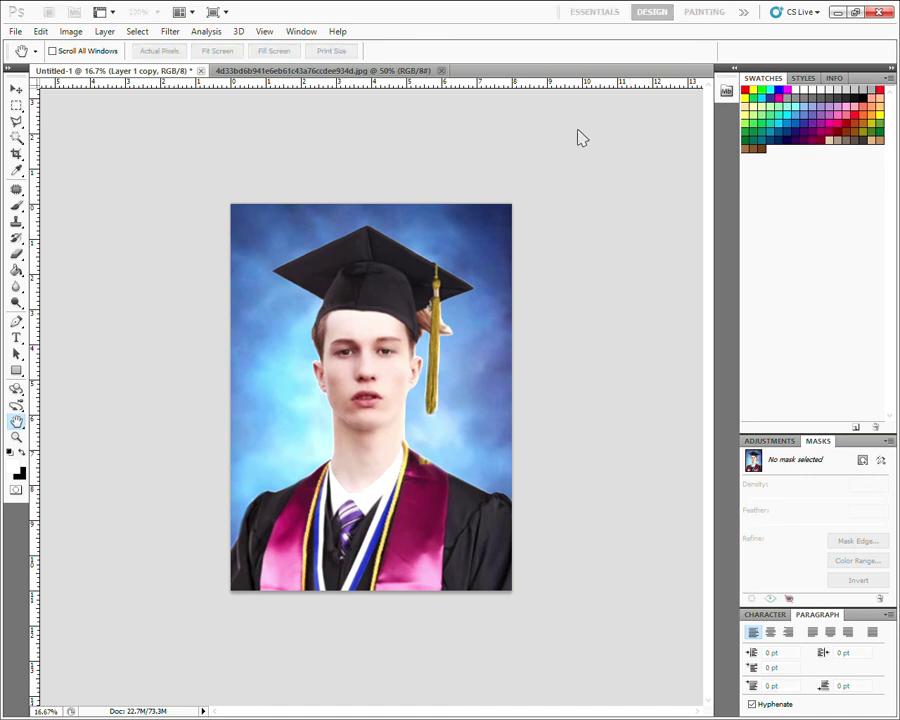
{"action": "key", "text": "c"}
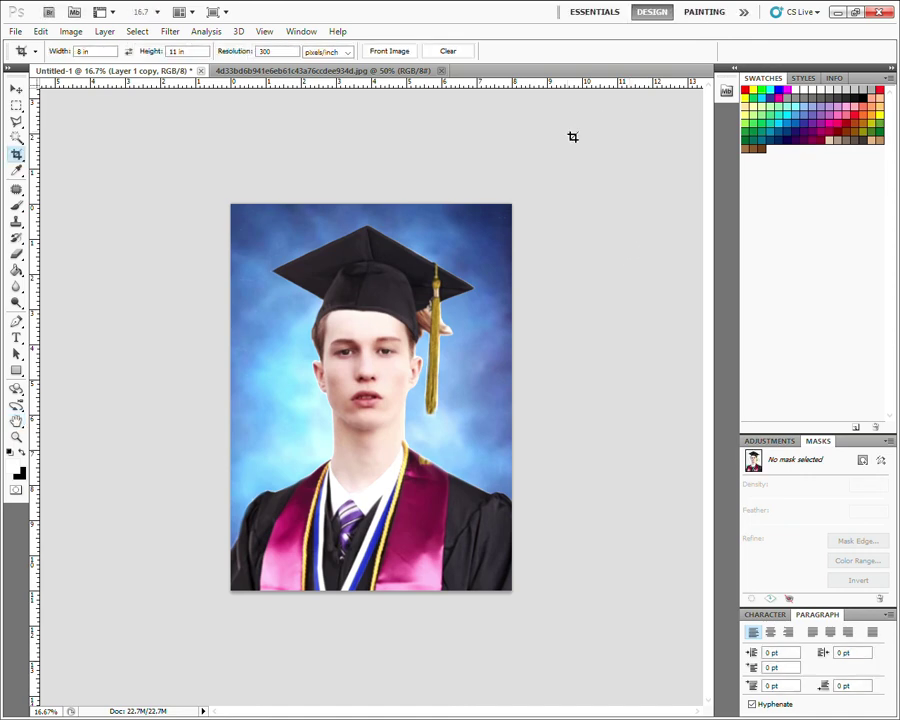